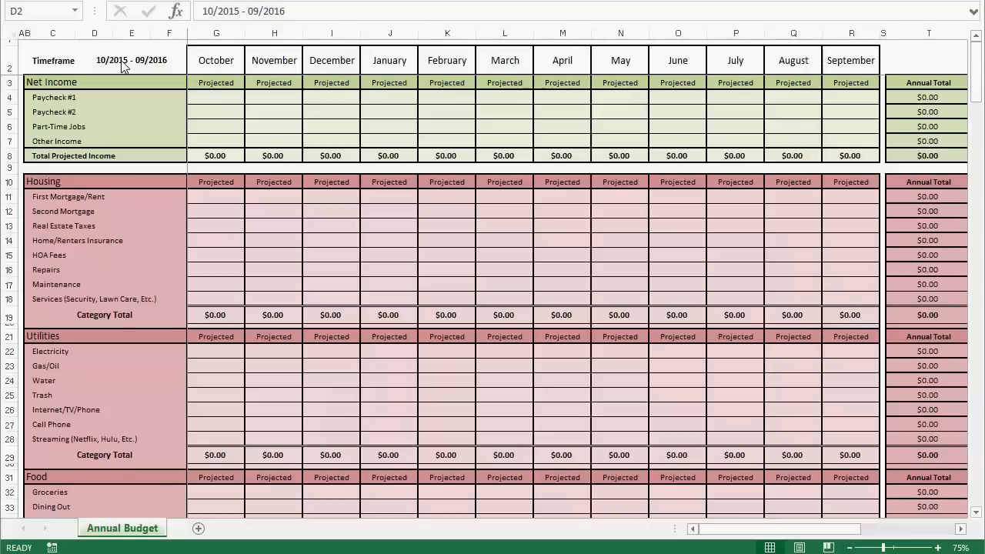
- Change the budget's Timeframe to 1/2016 - 12/2016
left_click(123, 66)
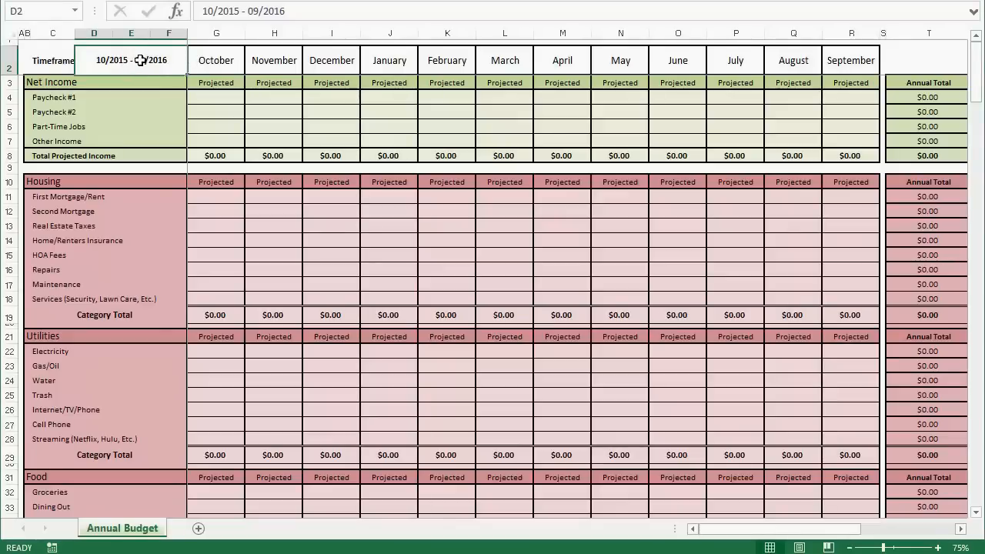
left_click(215, 64)
left_click(126, 61)
left_click(202, 62)
left_click(130, 61)
left_click(218, 11)
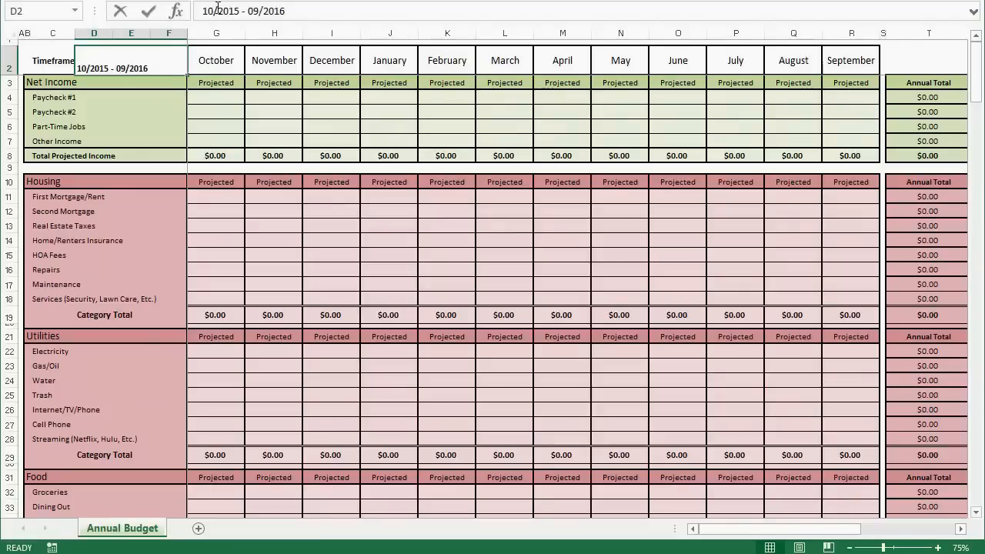
key("BackSpace")
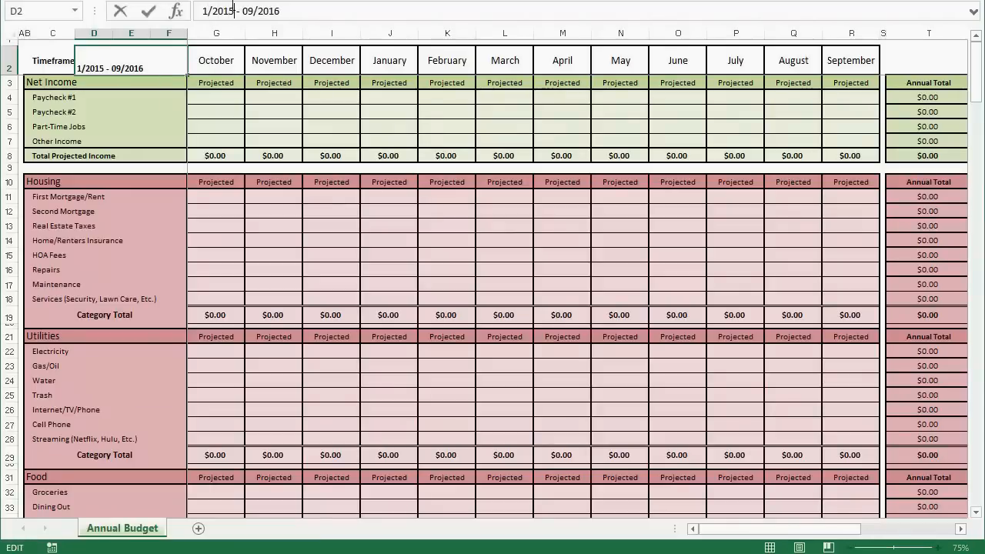
key("BackSpace")
type("6")
left_click(255, 11)
key("BackSpace")
key("BackSpace")
type("12")
key("Return")
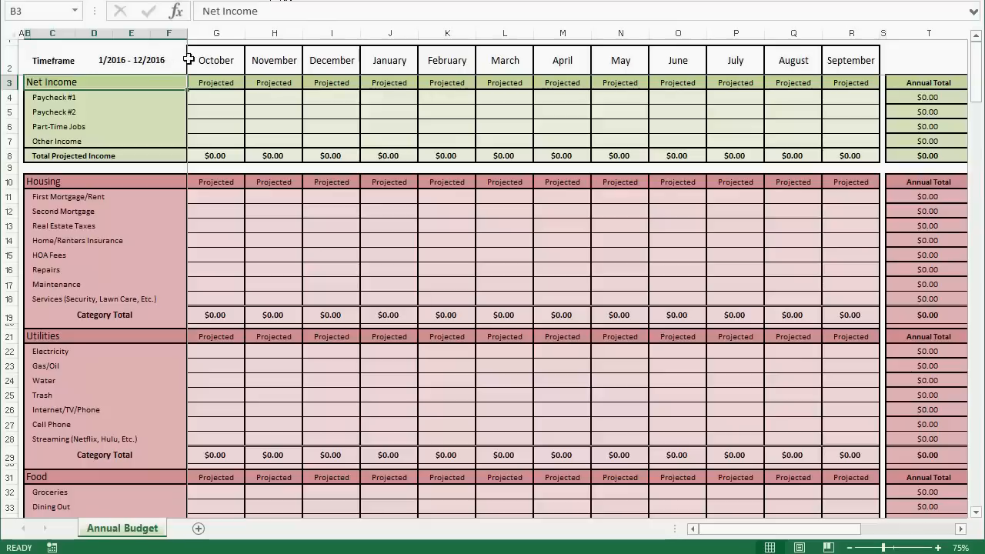
- Rename the first month header as January and fill the series across to December
left_click(219, 60)
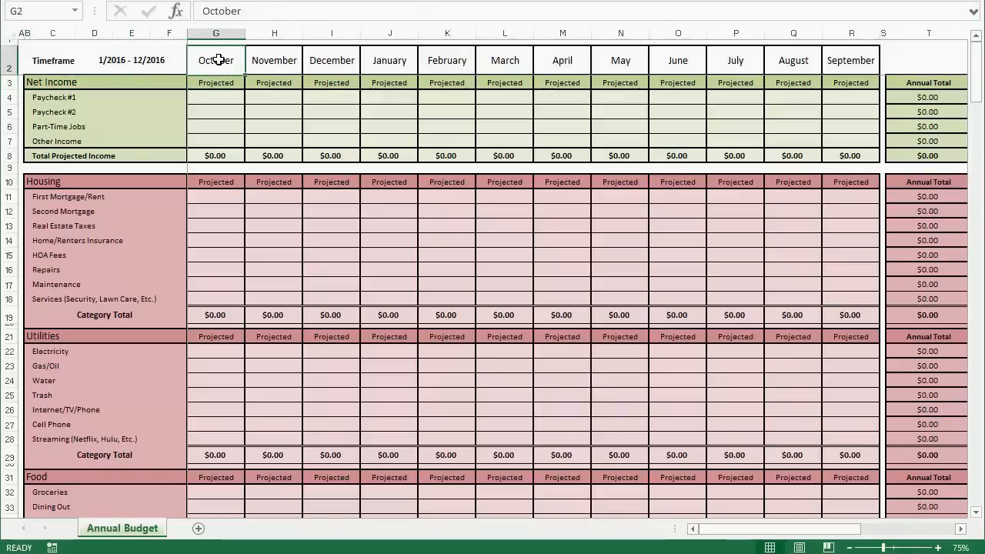
type("January")
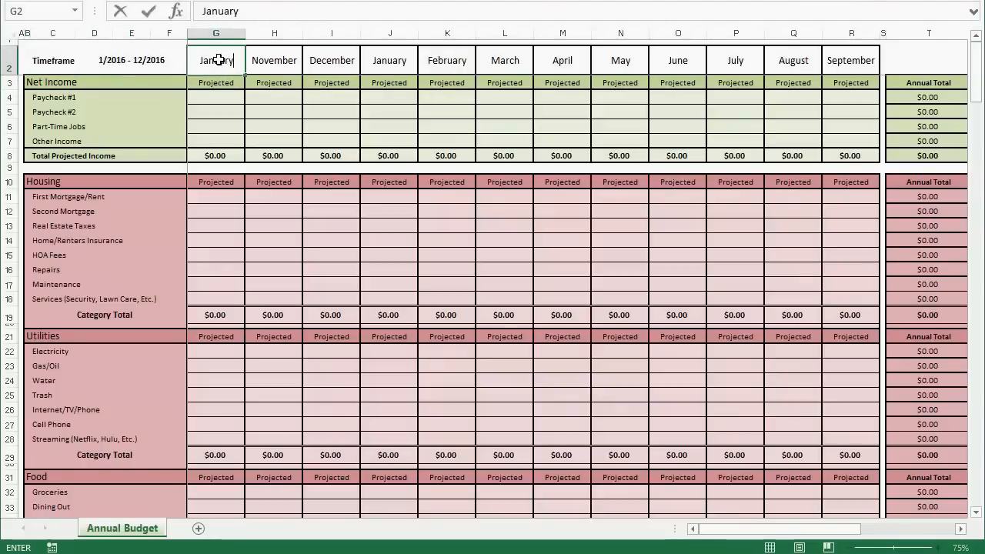
key("Return")
key("Up")
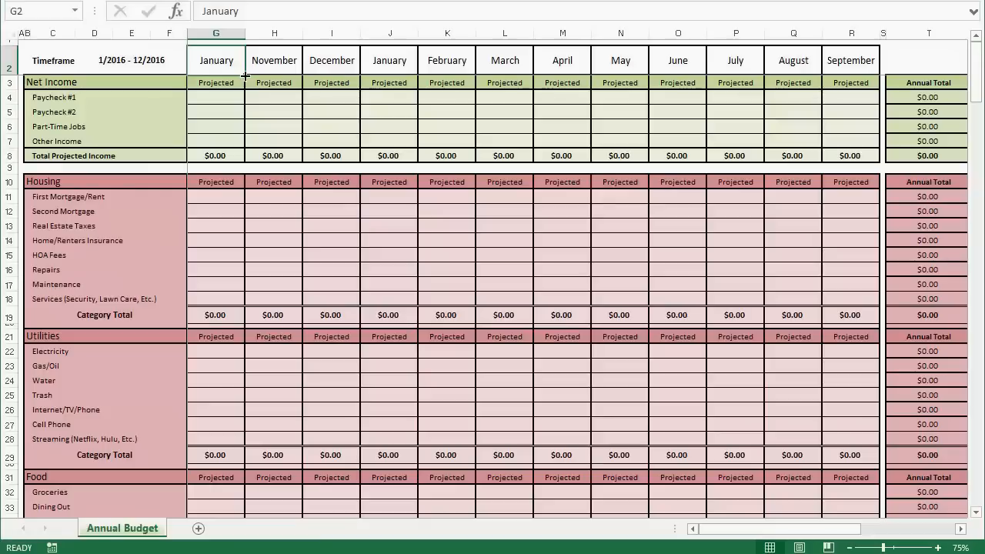
left_click_drag(245, 75, 846, 66)
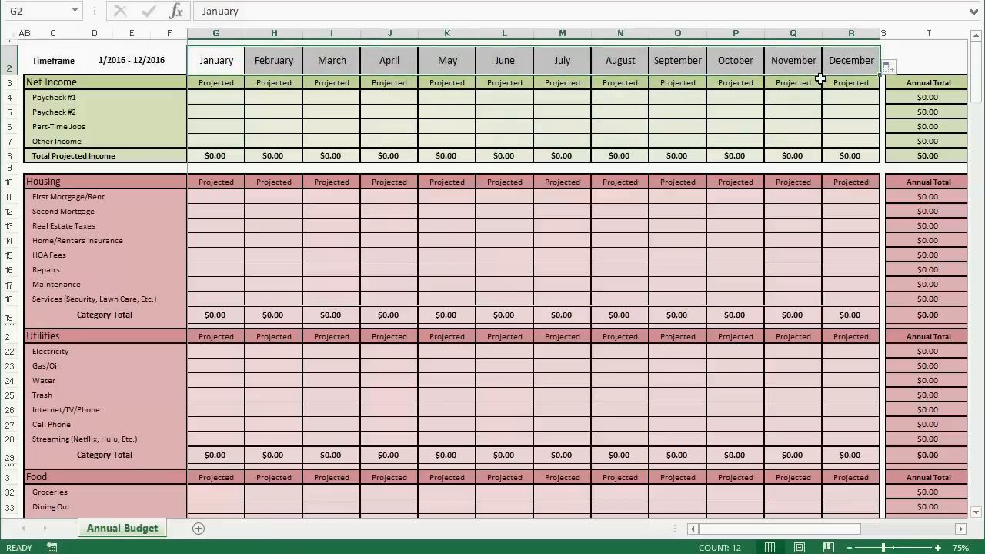
- Enter 2691 as the January projection for Paycheck #1 and copy it across through December
left_click(209, 96)
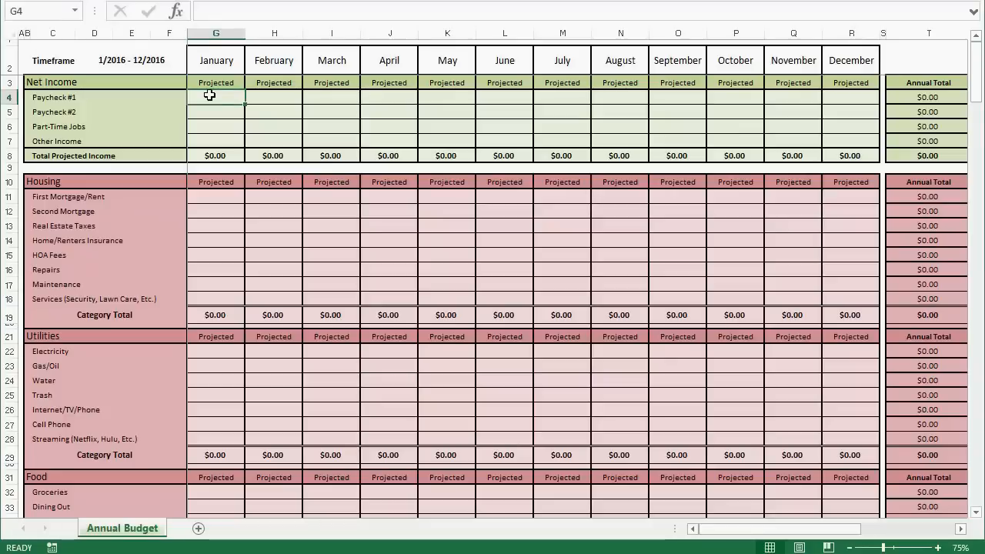
type("2691")
key("ctrl+Return")
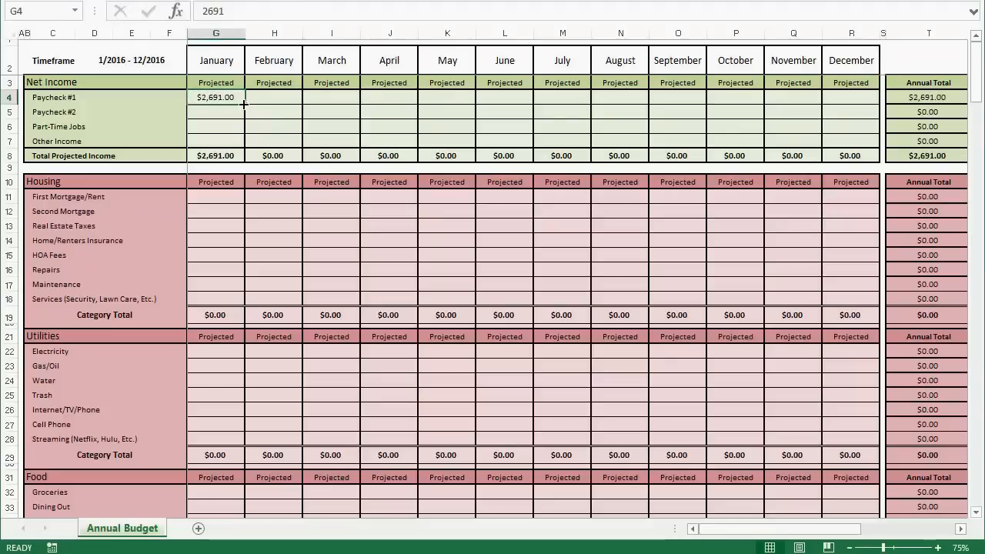
left_click_drag(243, 104, 243, 104)
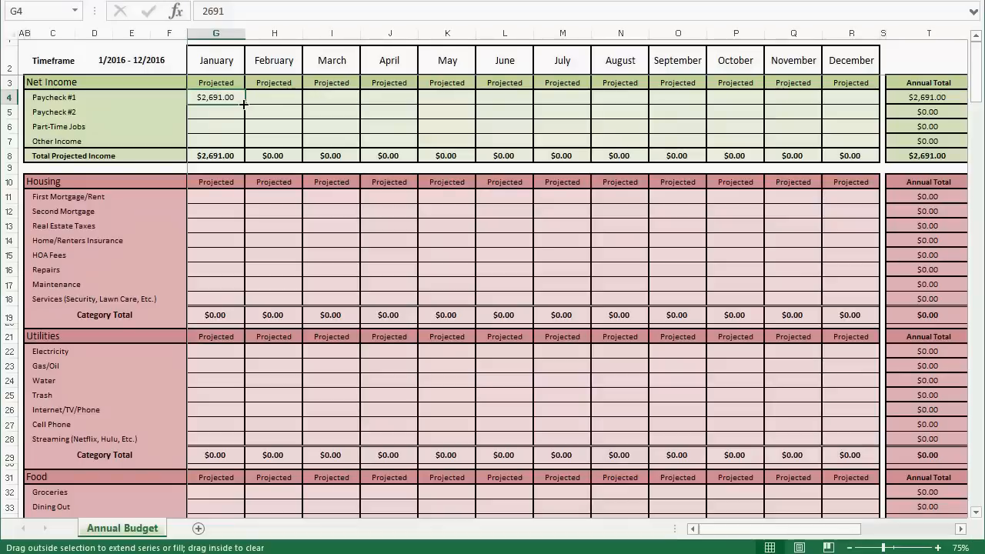
left_click_drag(243, 104, 867, 115)
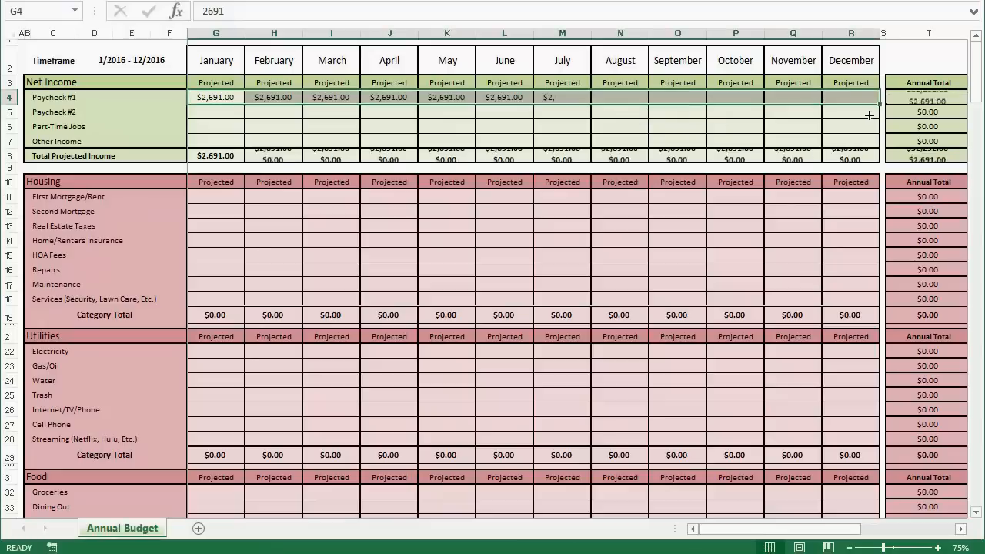
- Set the March projection for Paycheck #1 to 4036.50
left_click(213, 100)
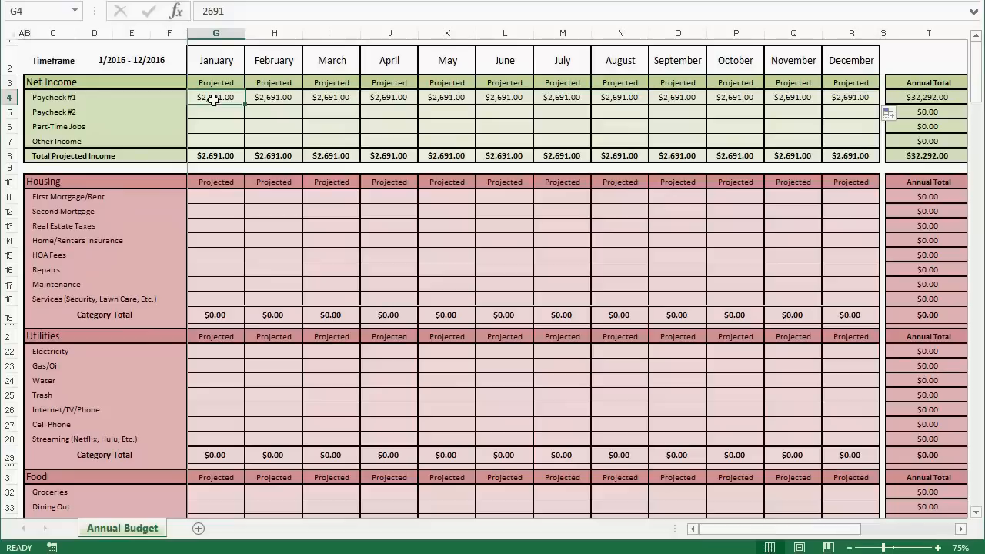
left_click(266, 99)
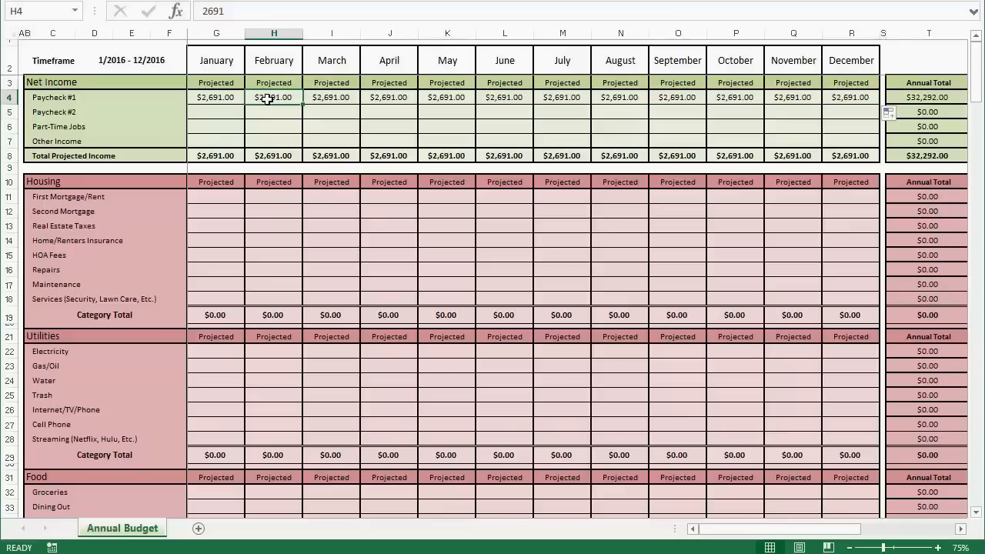
left_click(321, 99)
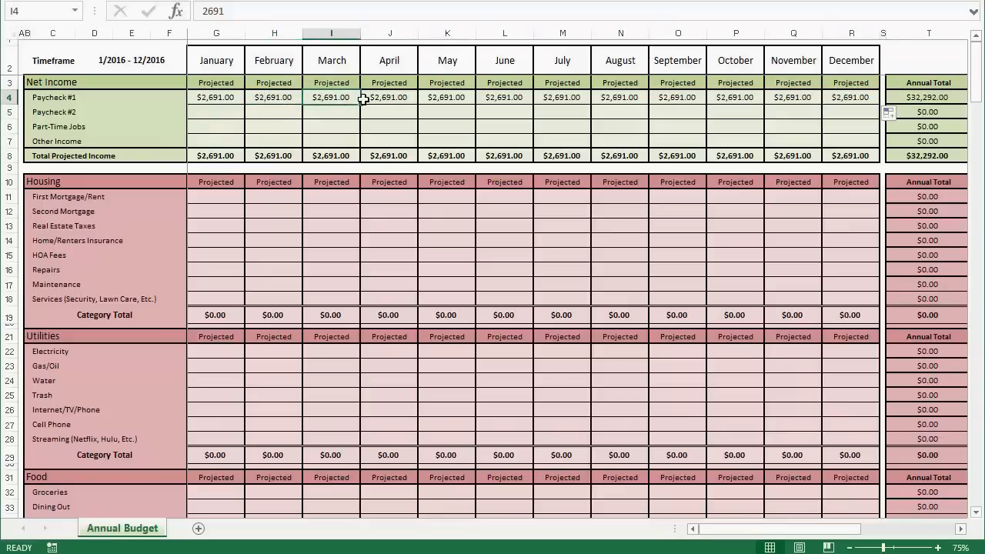
type("410")
key("BackSpace")
key("BackSpace")
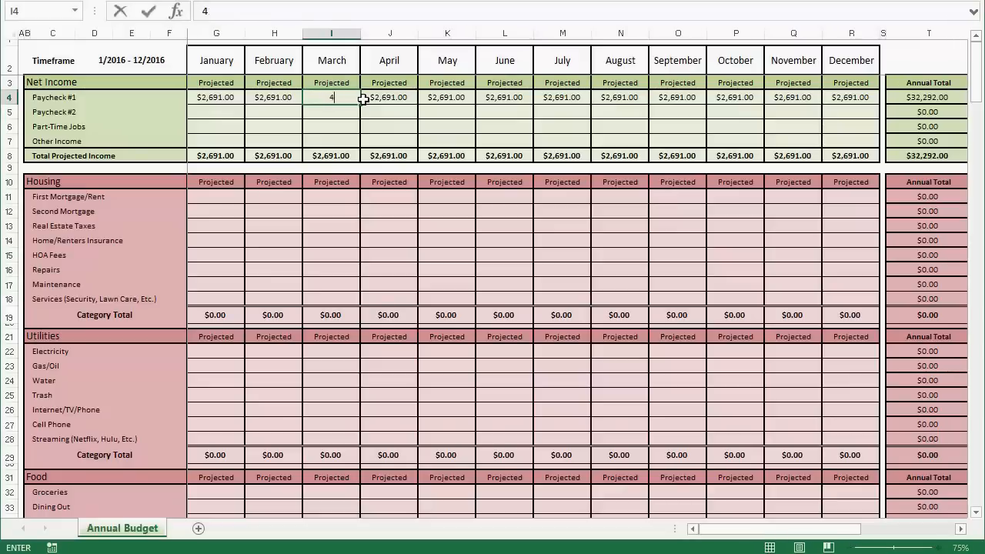
type("036.50")
key("ctrl+Return")
- Set the September projection for Paycheck #1 to 4036.50
key("Right")
key("Right")
key("Right")
key("Right")
key("Right")
key("Right")
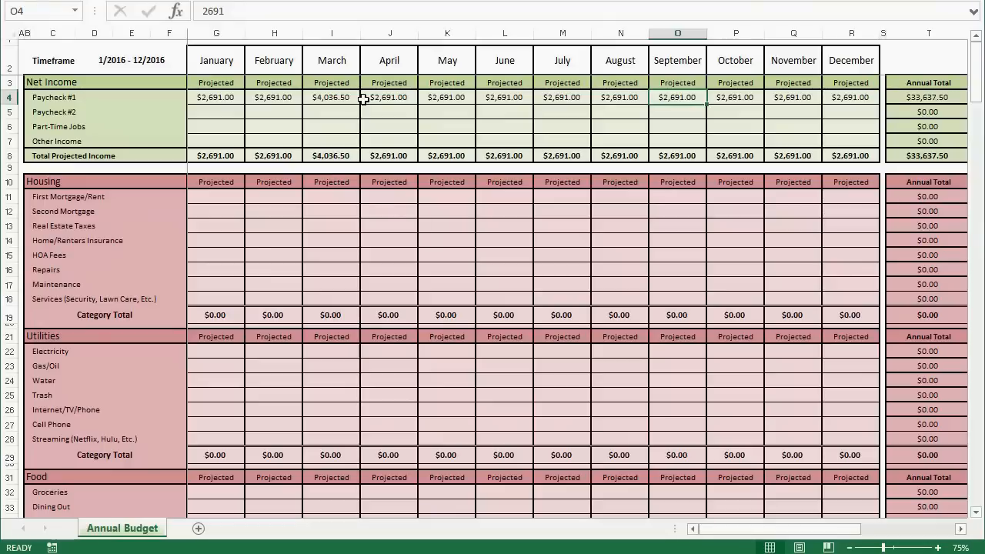
type("4036.50")
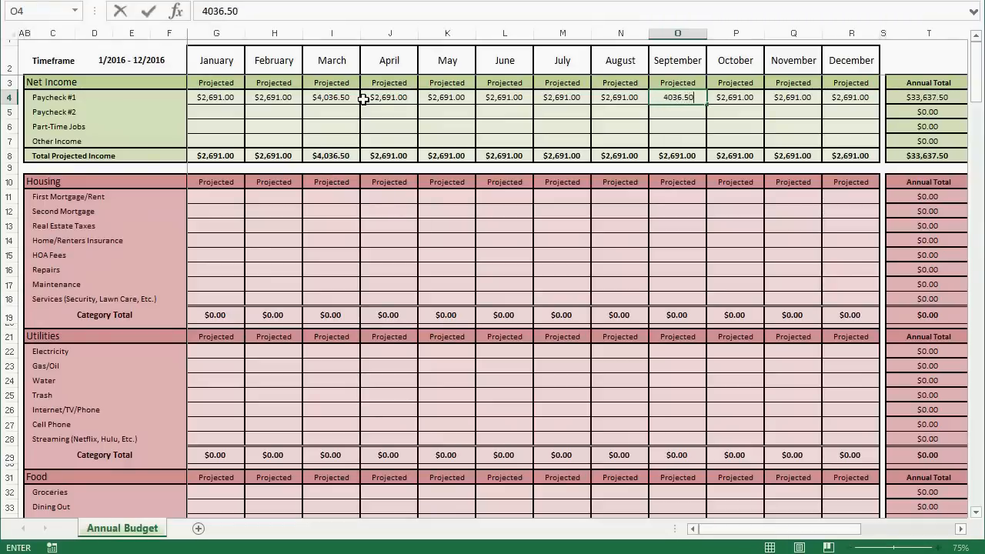
key("Return")
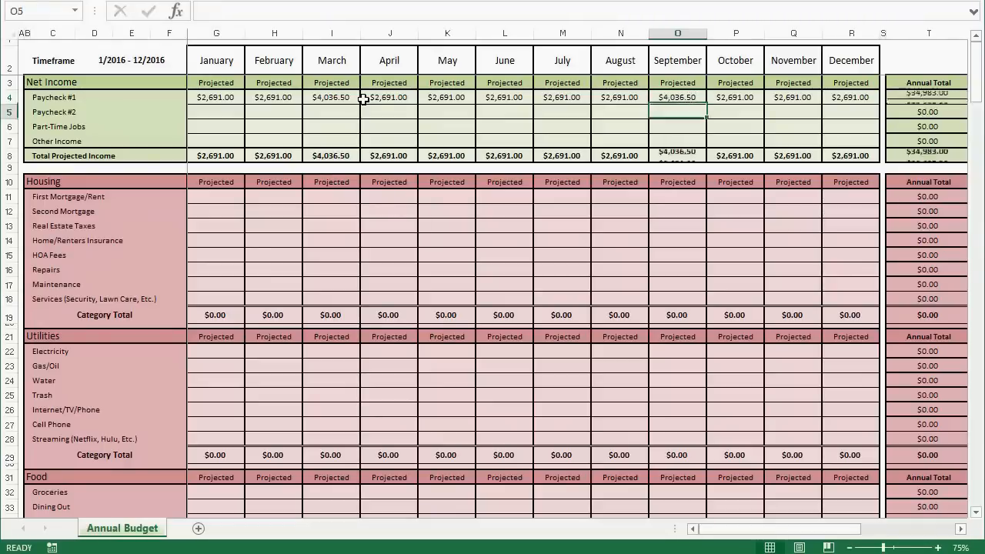
key("Left")
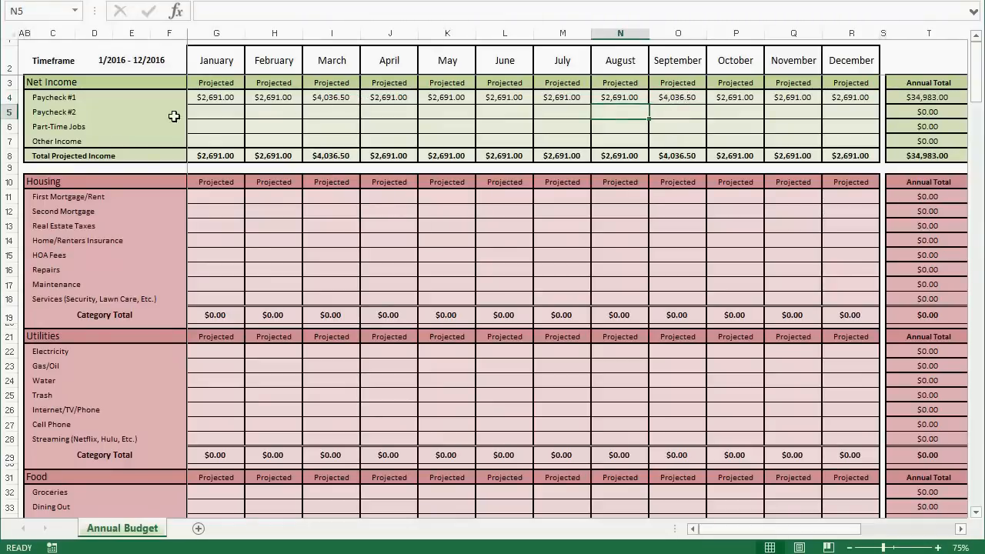
- Enter 2517.50 as the January projection for Paycheck #2 and copy it across through December
left_click(238, 111)
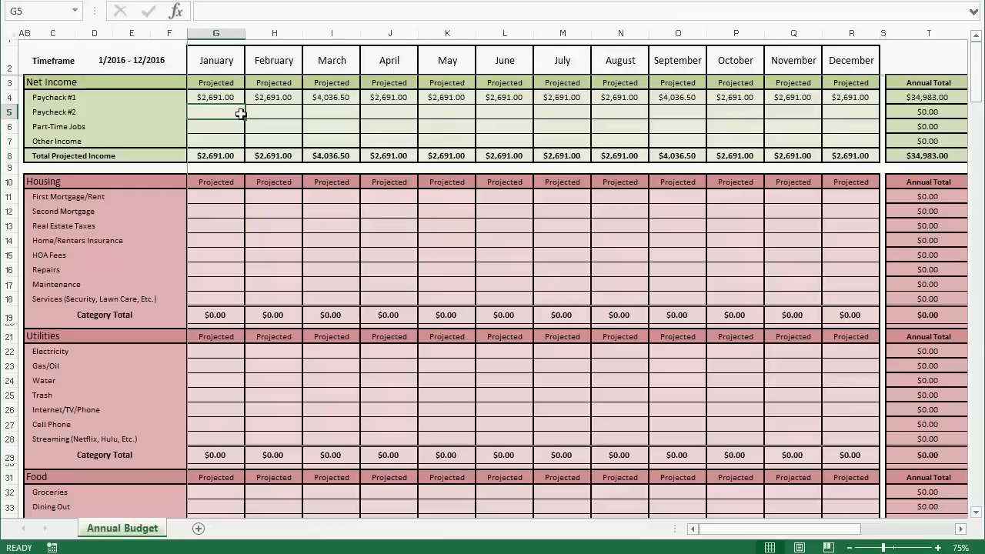
type("2")
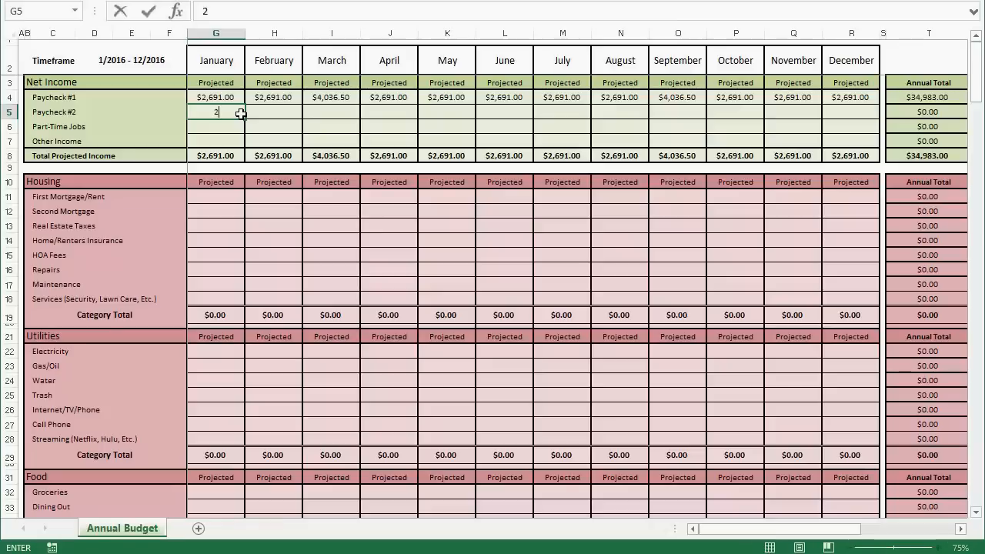
type("517.50")
left_click(241, 113)
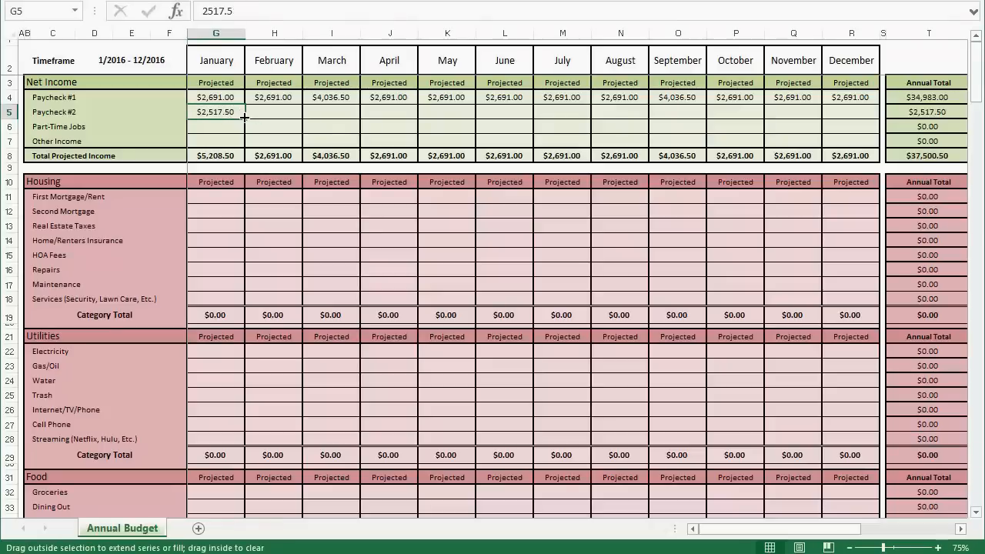
left_click_drag(243, 116, 776, 125)
left_click_drag(848, 123, 849, 122)
- Enter 1100 as Other Income for March, leaving Part-Time Jobs blank
left_click(217, 127)
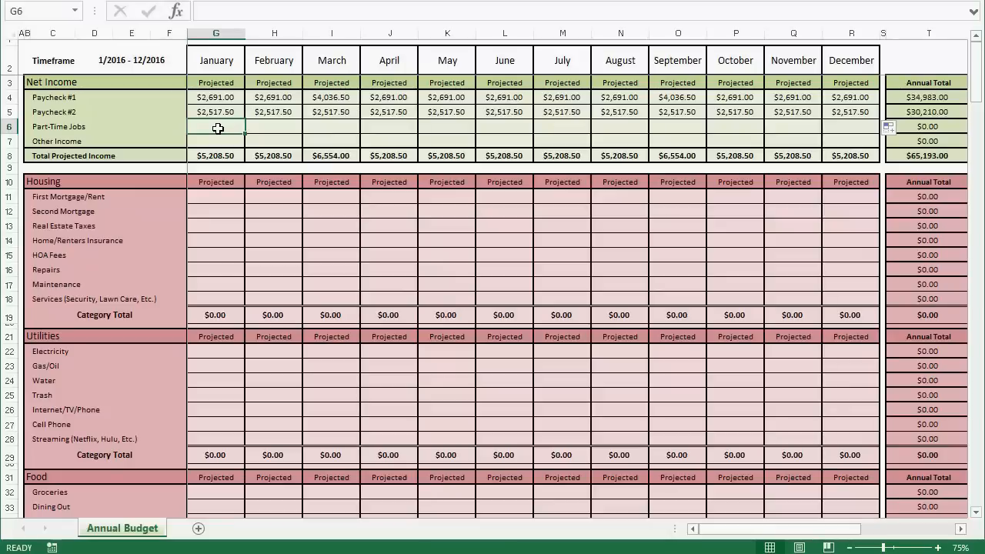
key("Return")
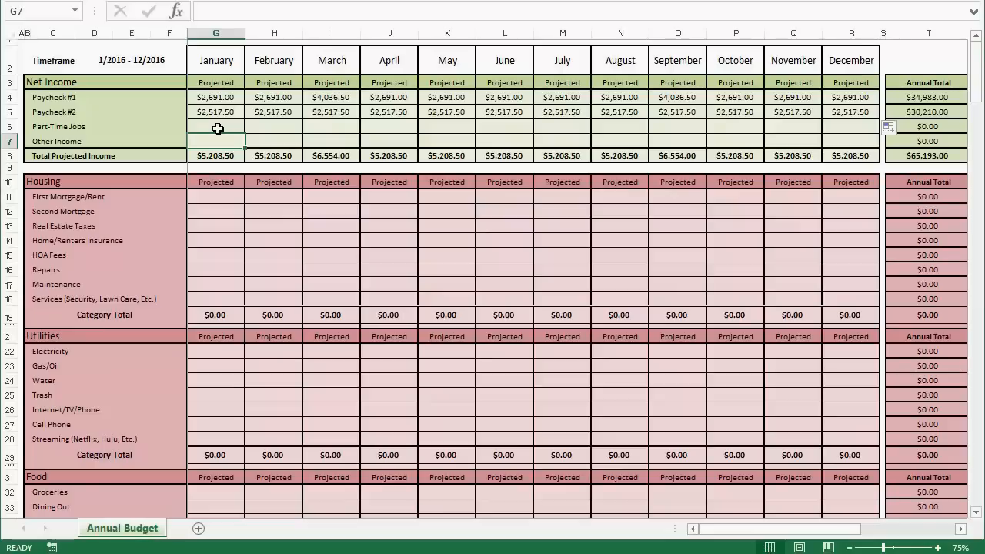
key("Right")
key("Right")
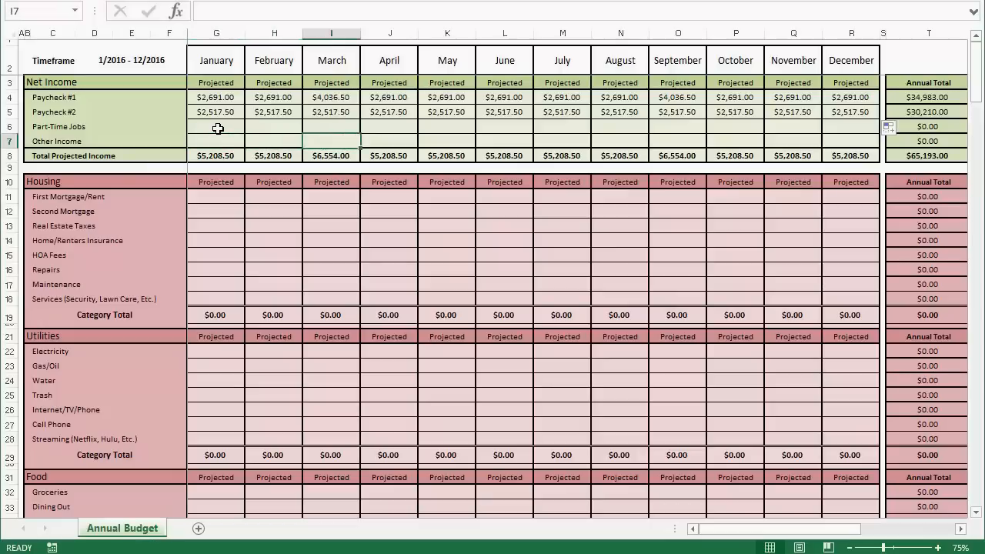
type("1100")
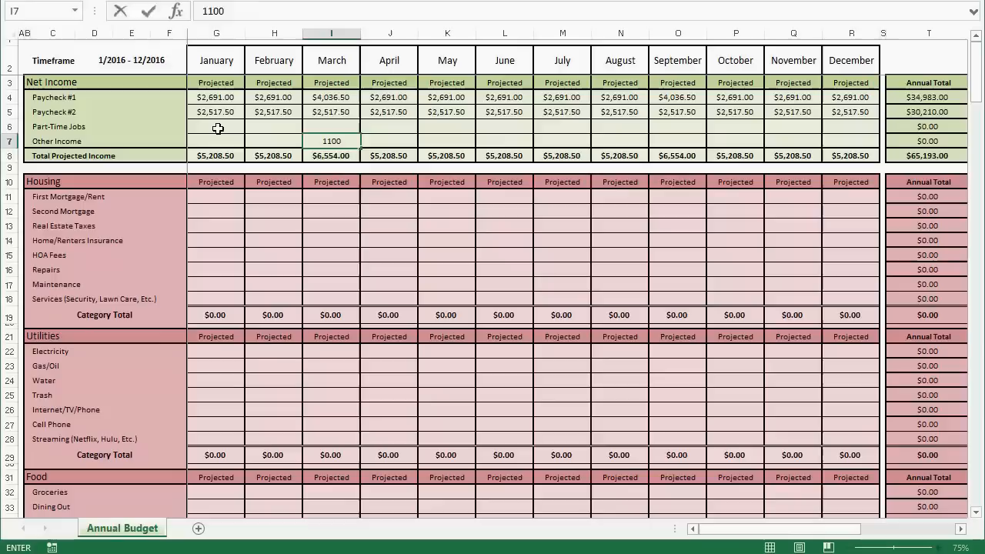
key("ctrl+Return")
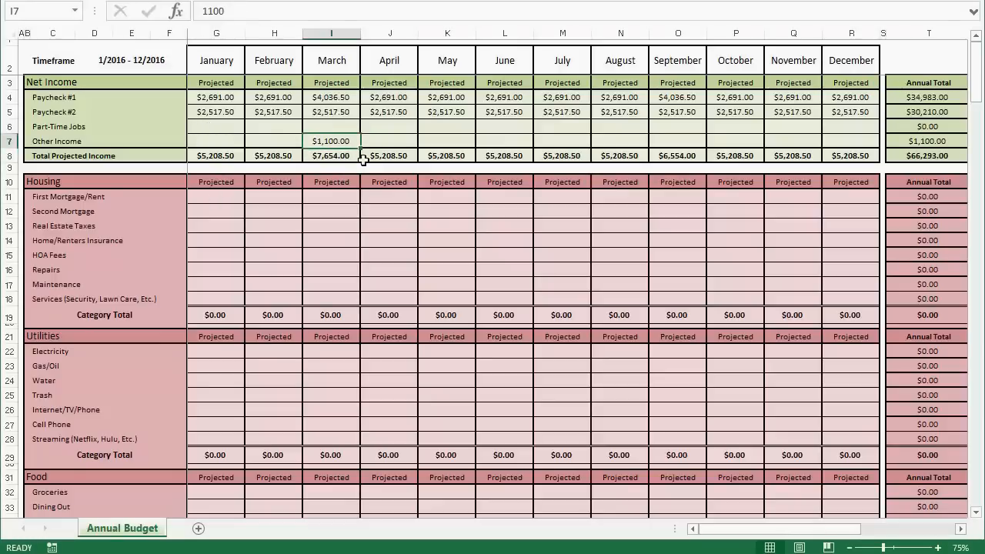
left_click(407, 138)
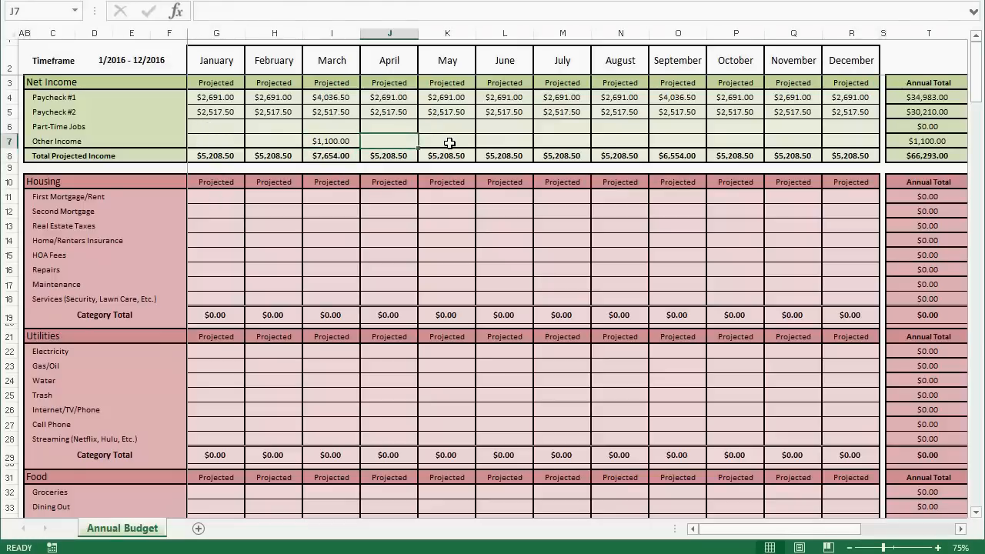
- Enter 874.65 for First Mortgage/Rent in January and copy it across through December
left_click(223, 197)
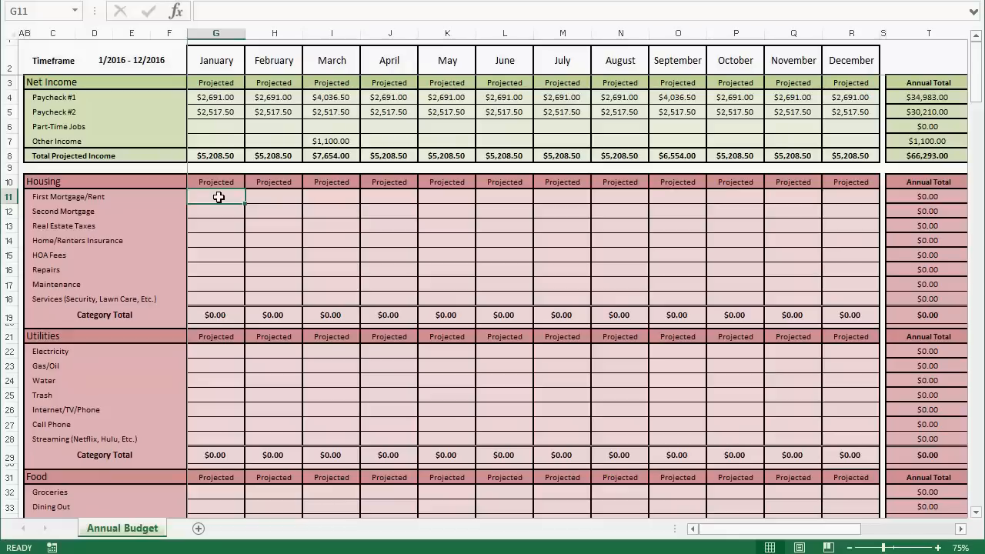
type("874.")
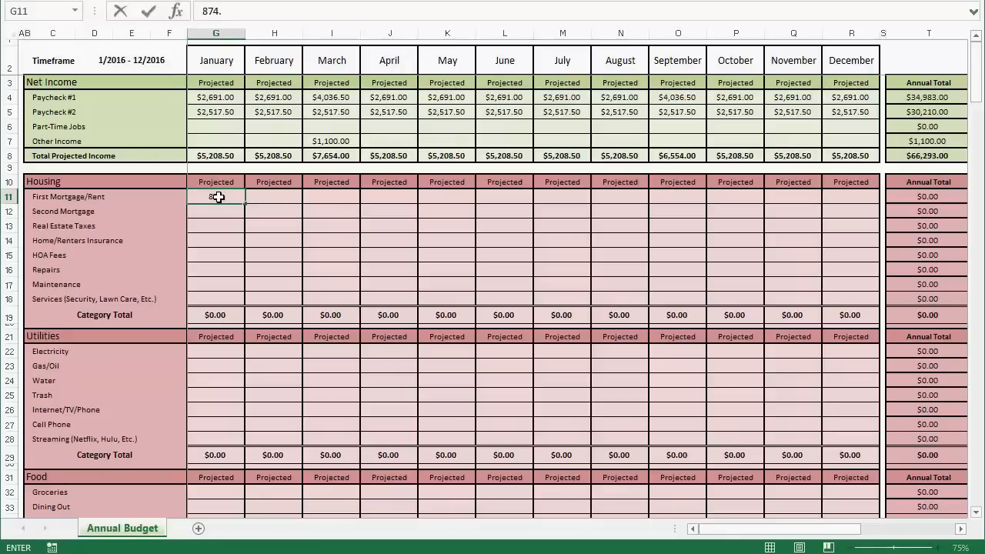
type("65")
key("ctrl+Return")
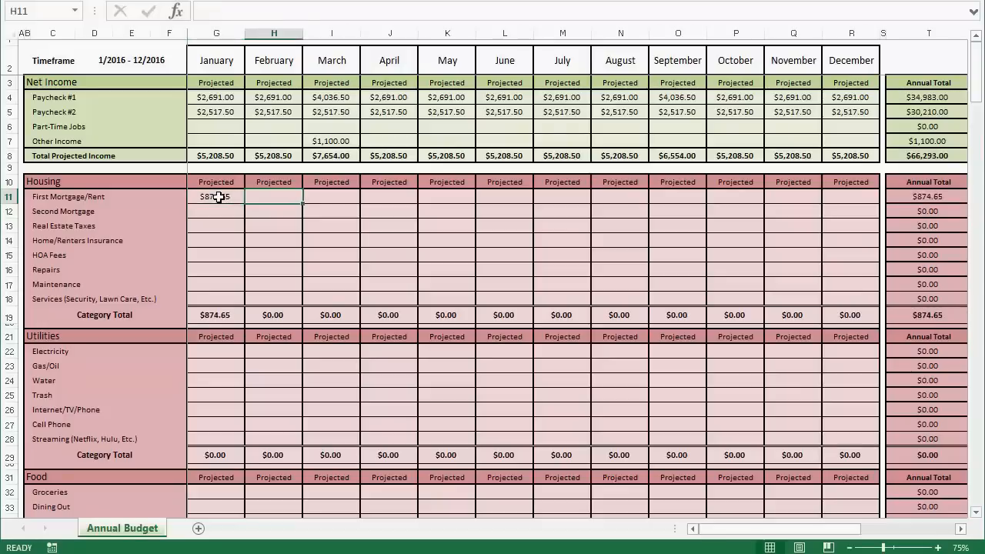
left_click_drag(246, 202, 801, 187)
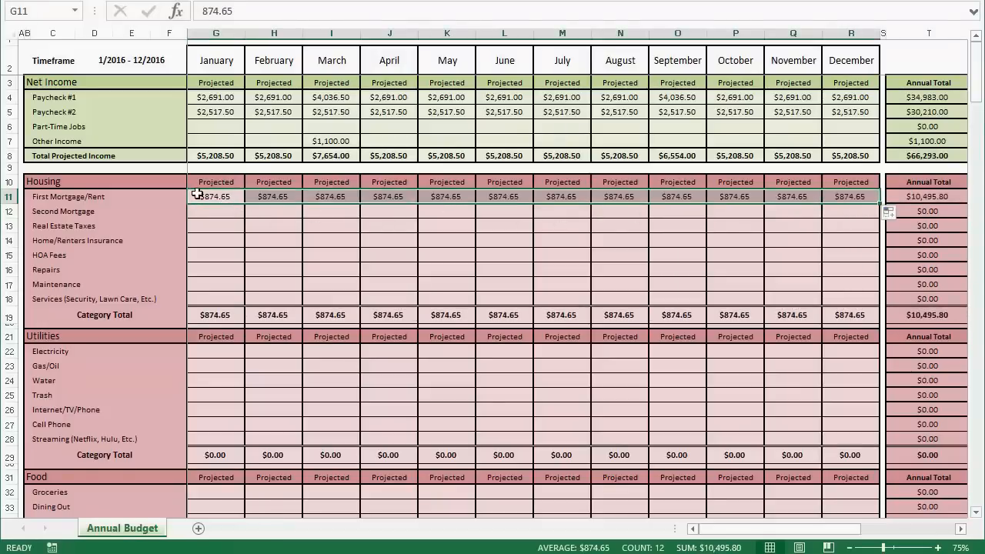
- Enter 34 for HOA Fees in January and copy it across through December
left_click(213, 255)
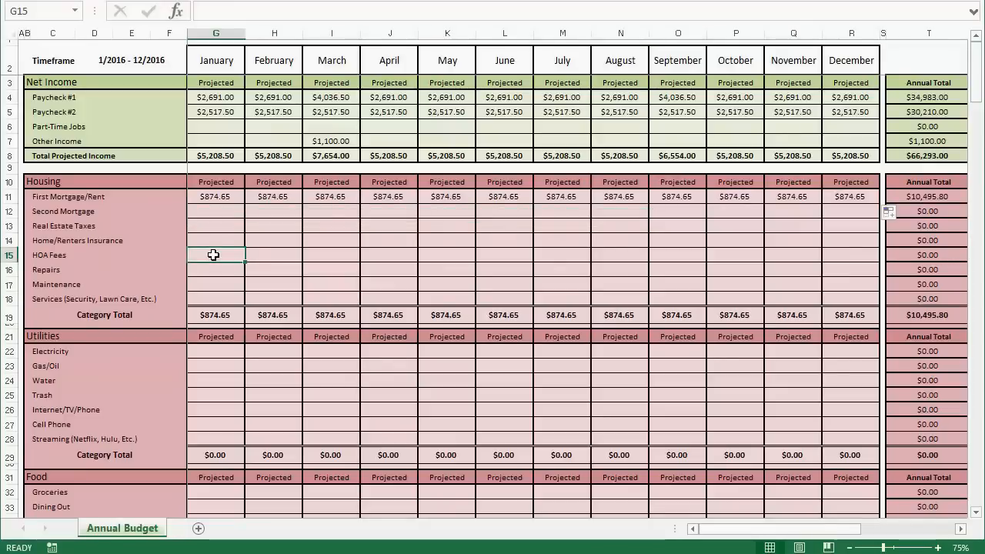
type("34")
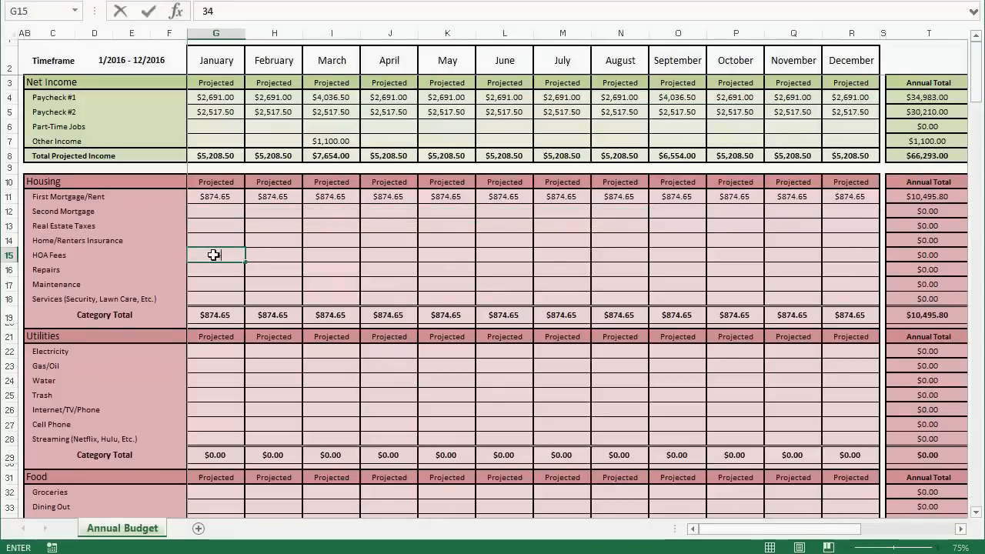
key("ctrl+Return")
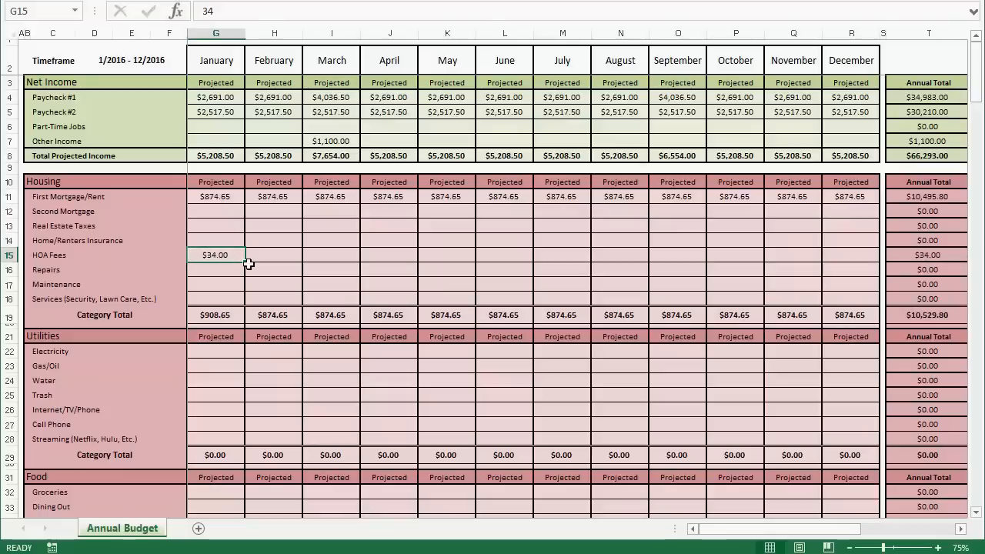
left_click_drag(244, 262, 850, 266)
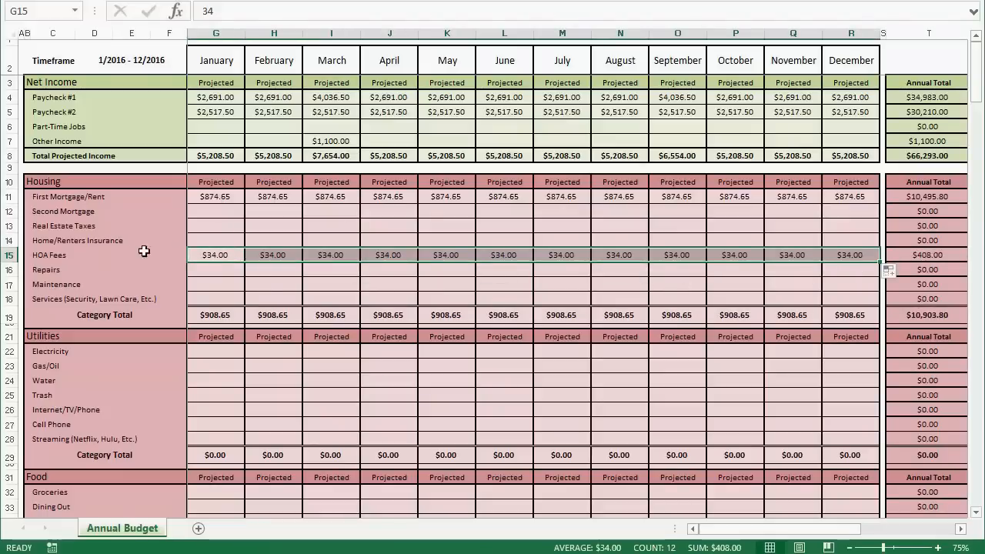
- Enter 29.99 for Services (Security, Lawn Care, Etc.) in January and copy it across through December
left_click(210, 299)
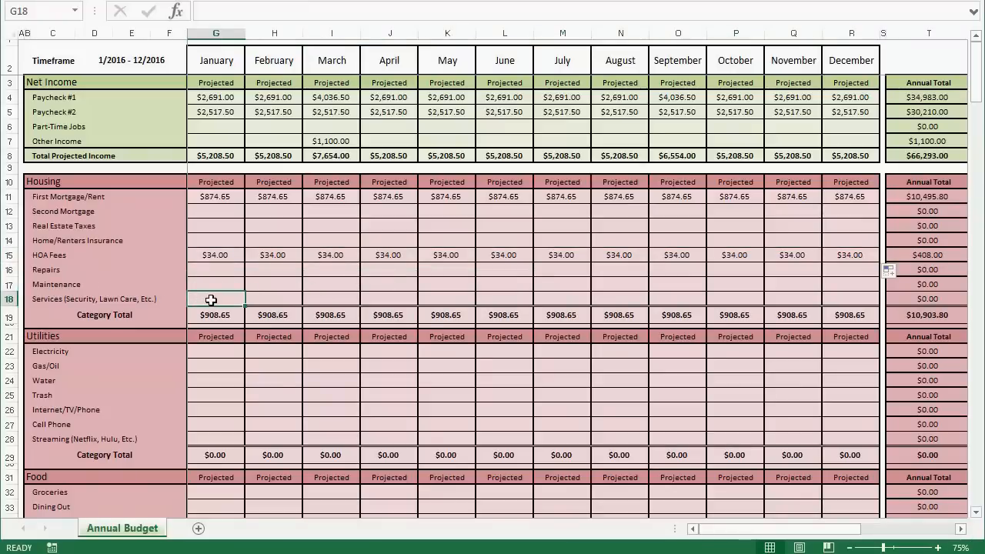
type("29.99")
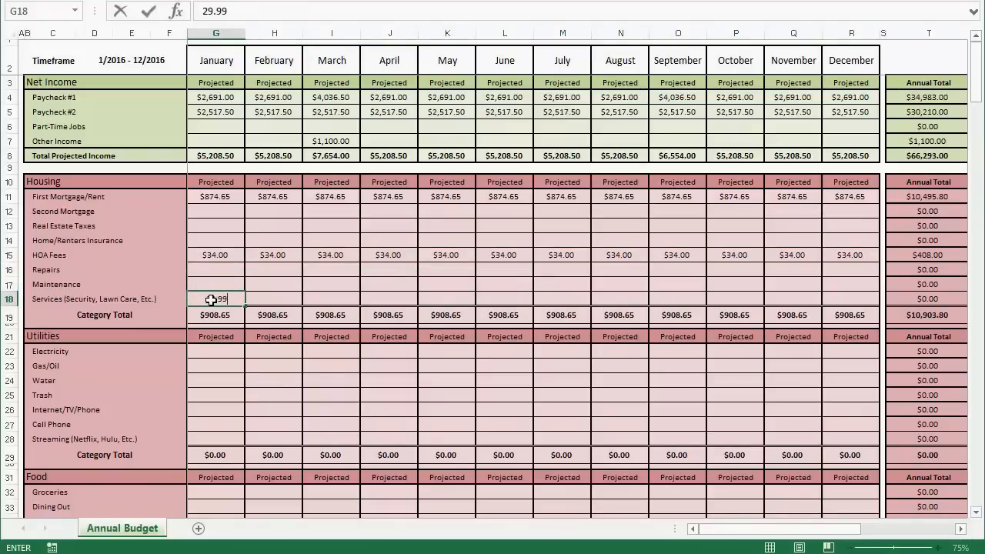
left_click(211, 300)
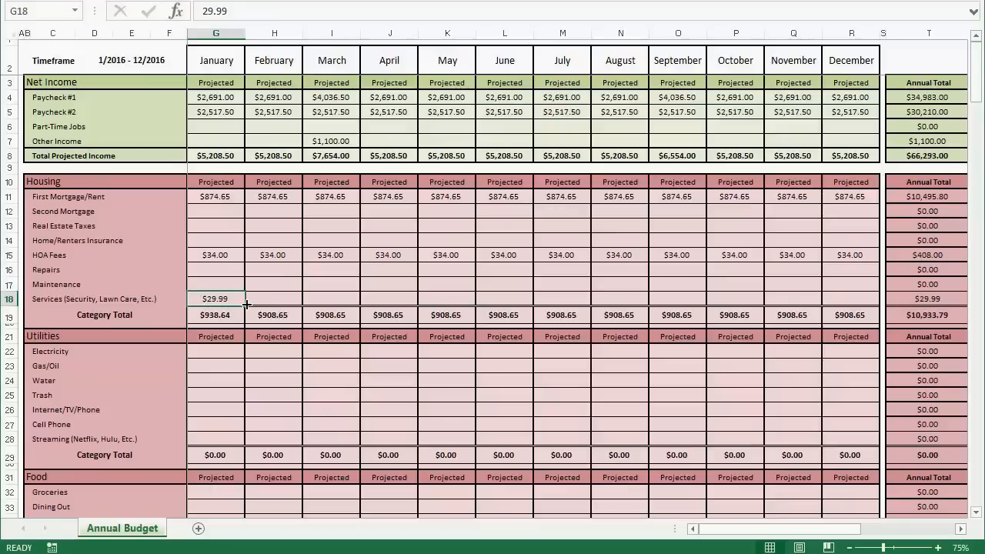
left_click_drag(245, 305, 854, 308)
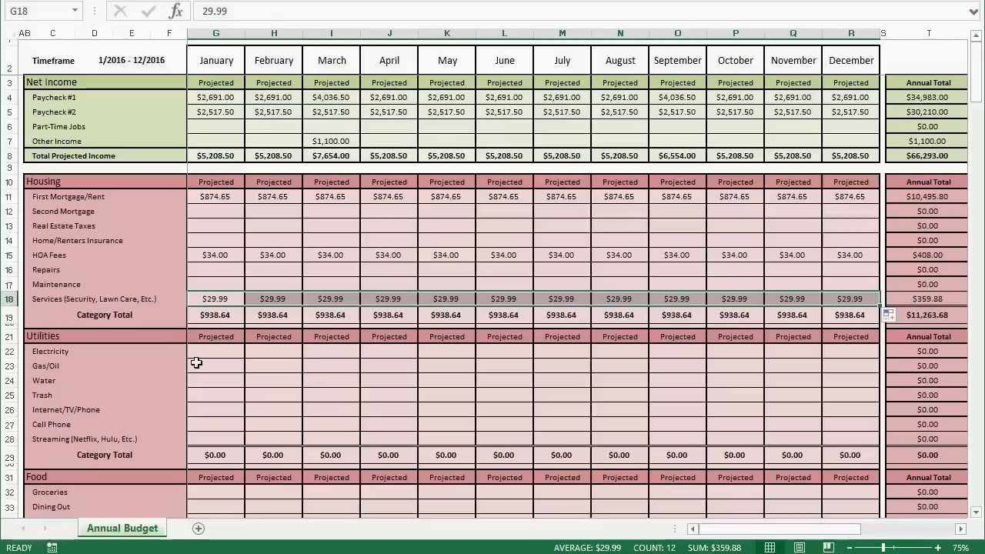
- Enter 143.50 for Electricity in January and copy it across through December
left_click(211, 357)
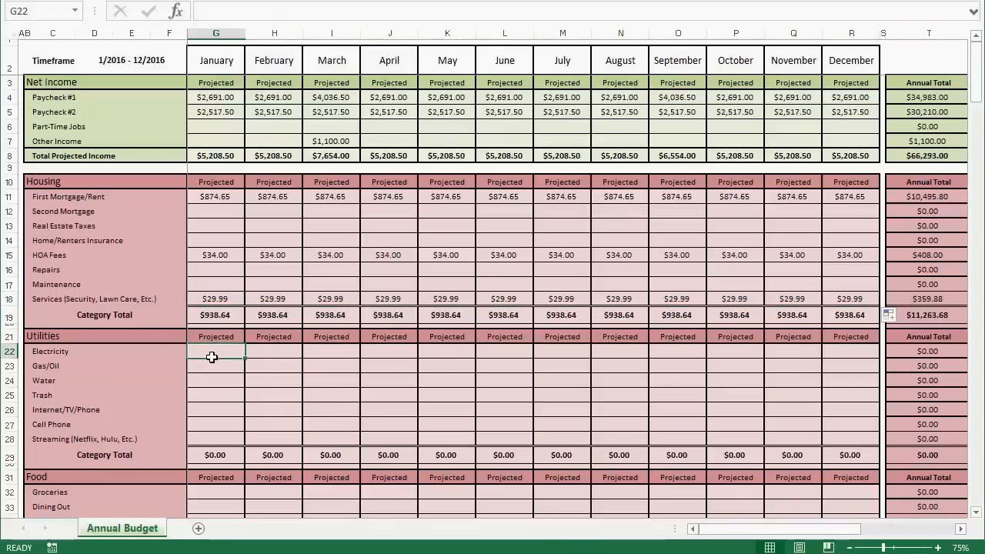
type("143.50")
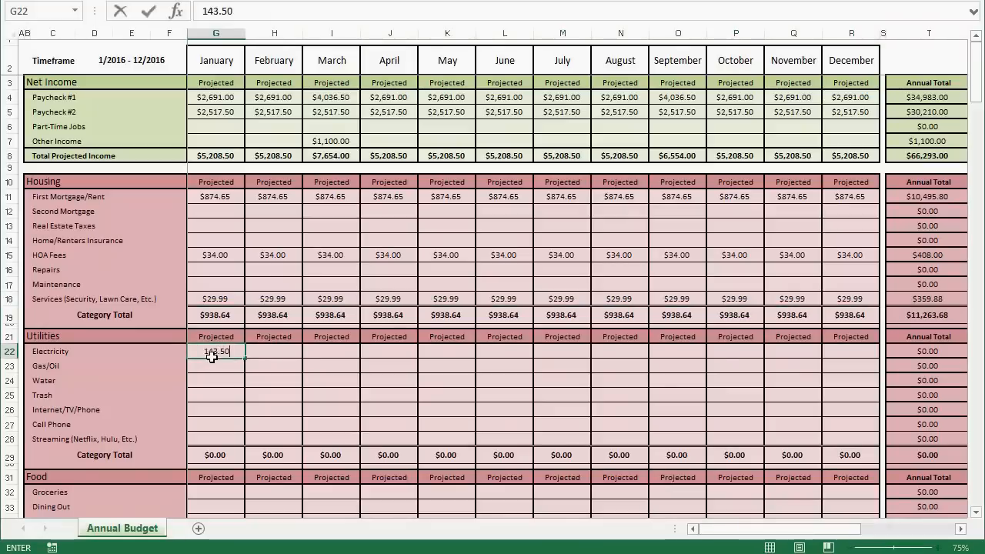
key("ctrl+Return")
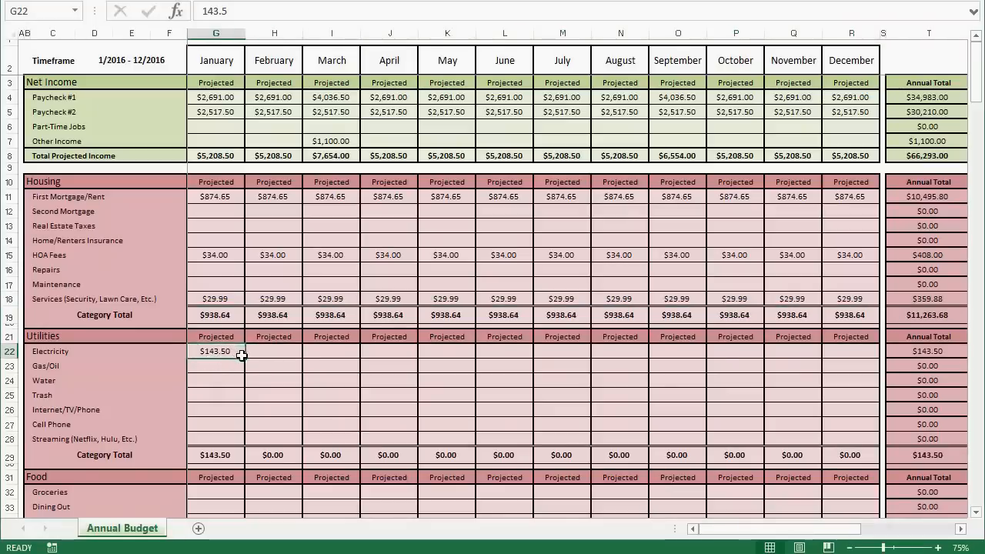
left_click_drag(245, 357, 846, 364)
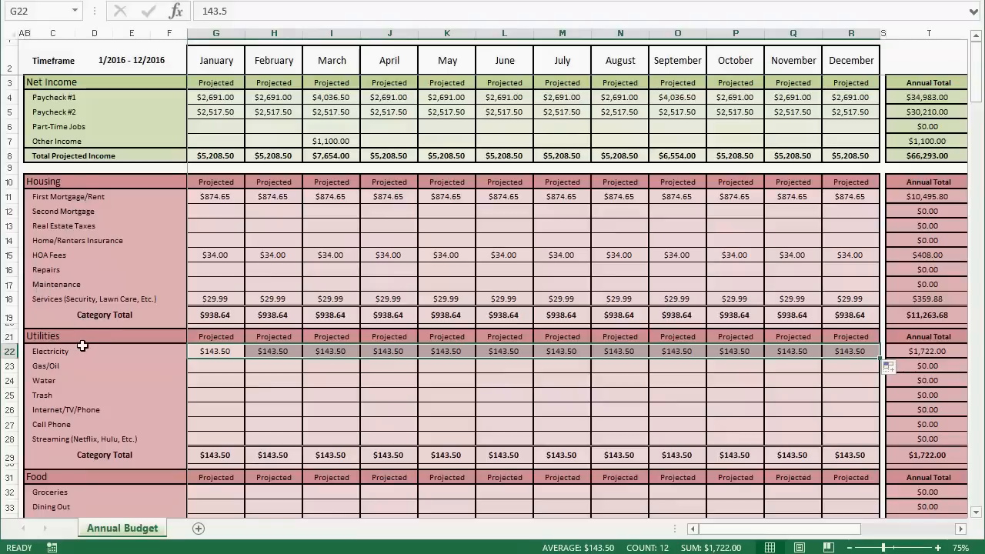
scroll(80, 345, "down", 1)
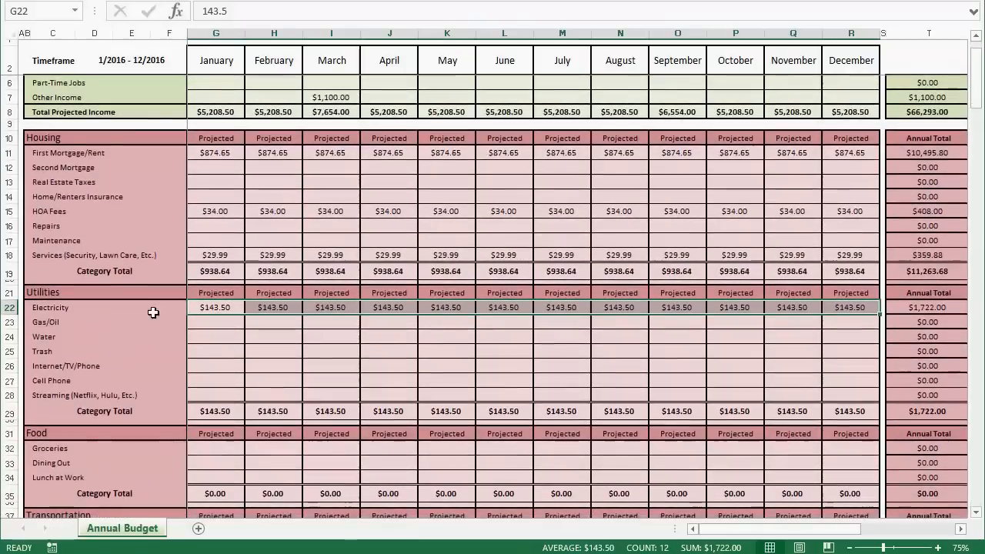
left_click(219, 324)
scroll(140, 313, "down", 7)
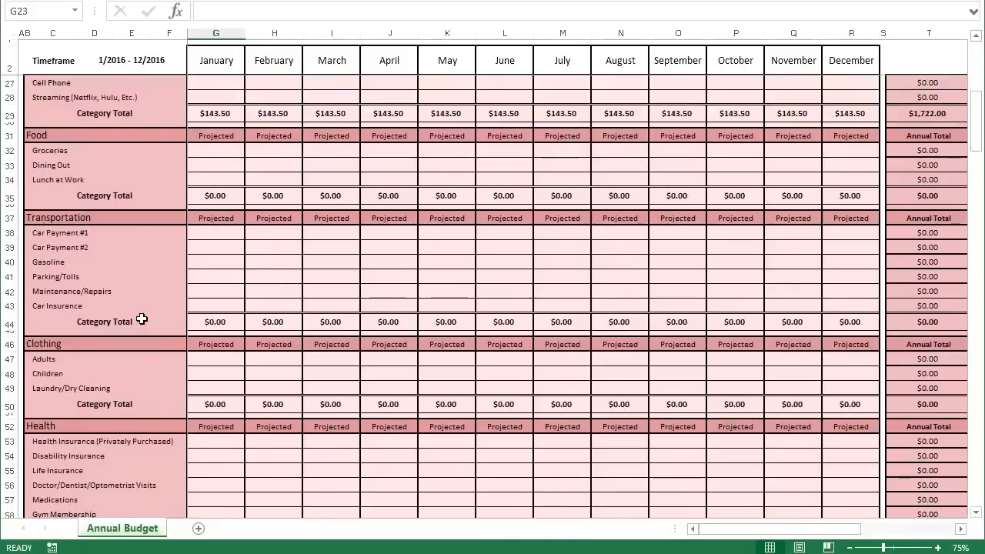
scroll(142, 317, "up", 7)
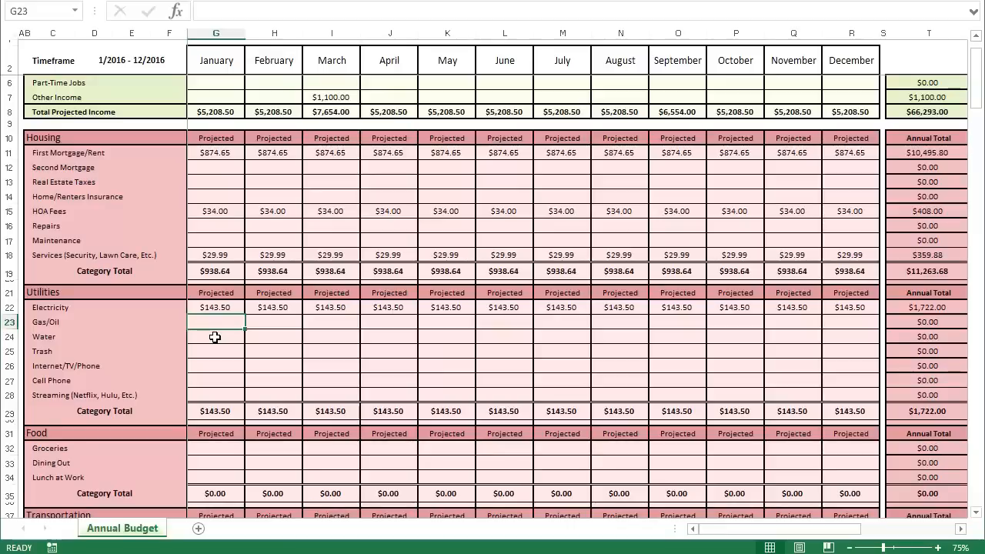
- Enter 177.35 for Internet/TV/Phone in January and copy it across through December
left_click(213, 368)
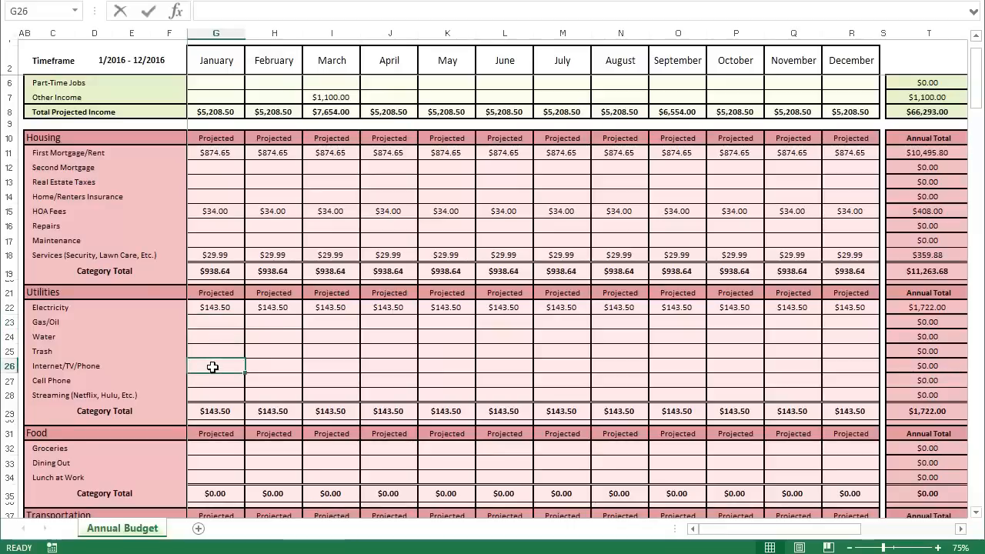
type("177")
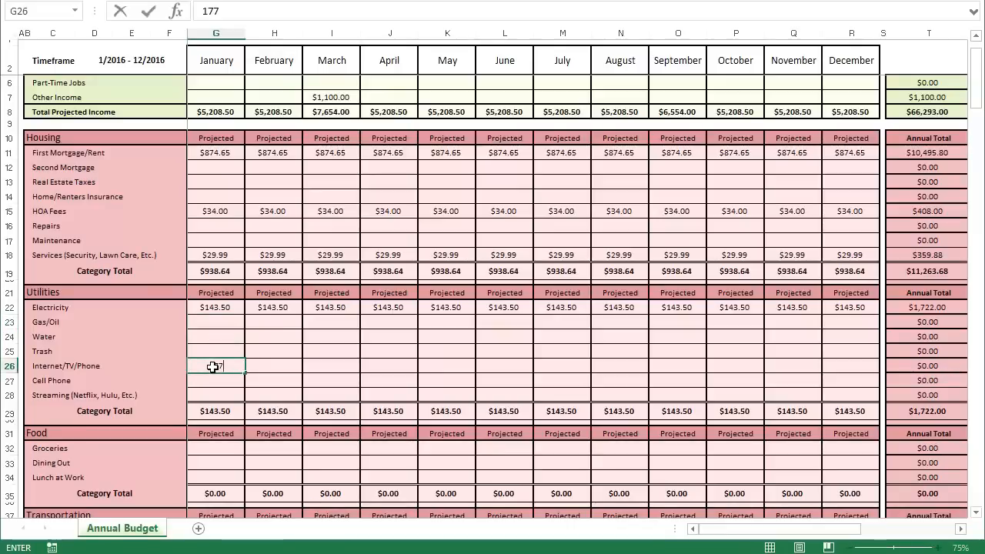
type(".35")
left_click(229, 377)
left_click(231, 368)
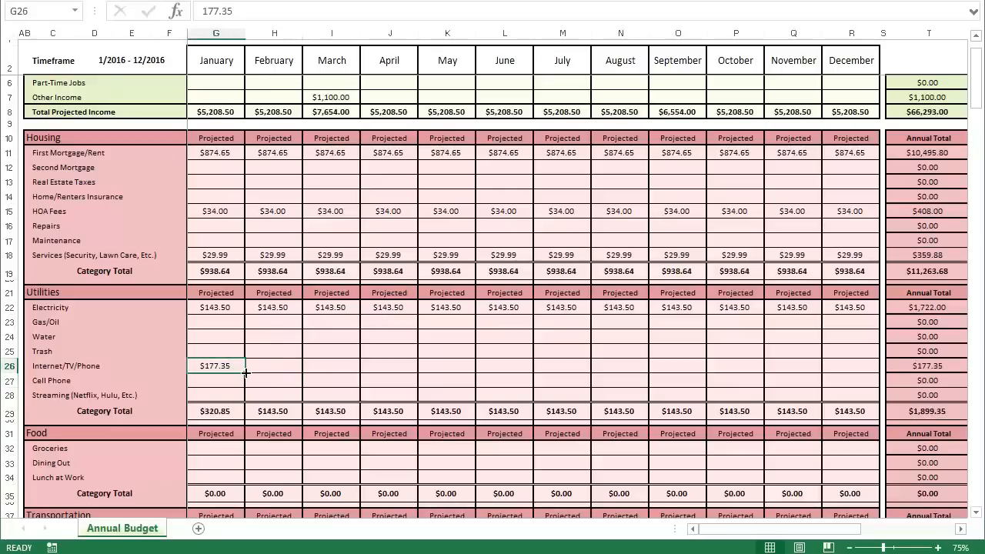
left_click_drag(245, 372, 858, 370)
- Enter 184.59 for Cell Phone in January and copy it across through December
left_click(222, 382)
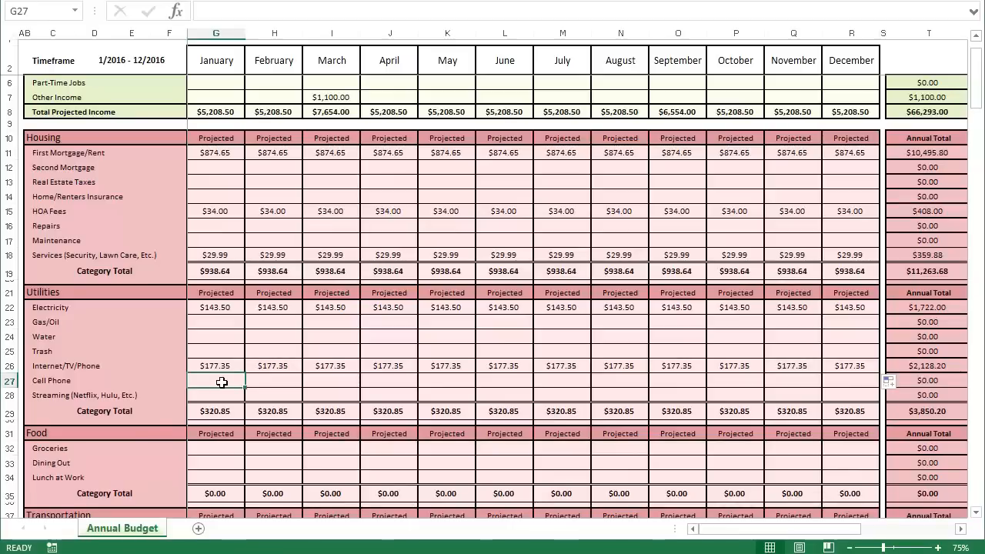
type("184.59")
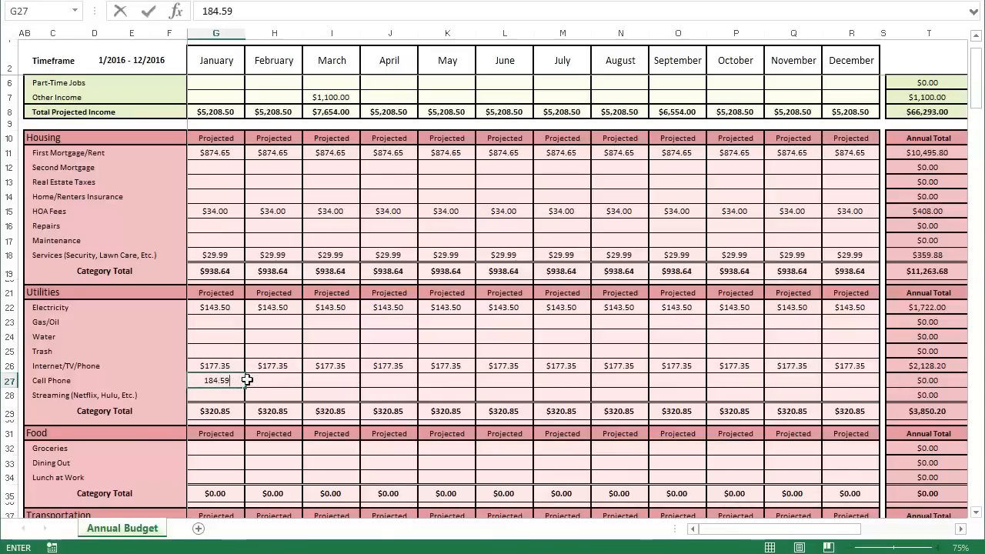
key("Return")
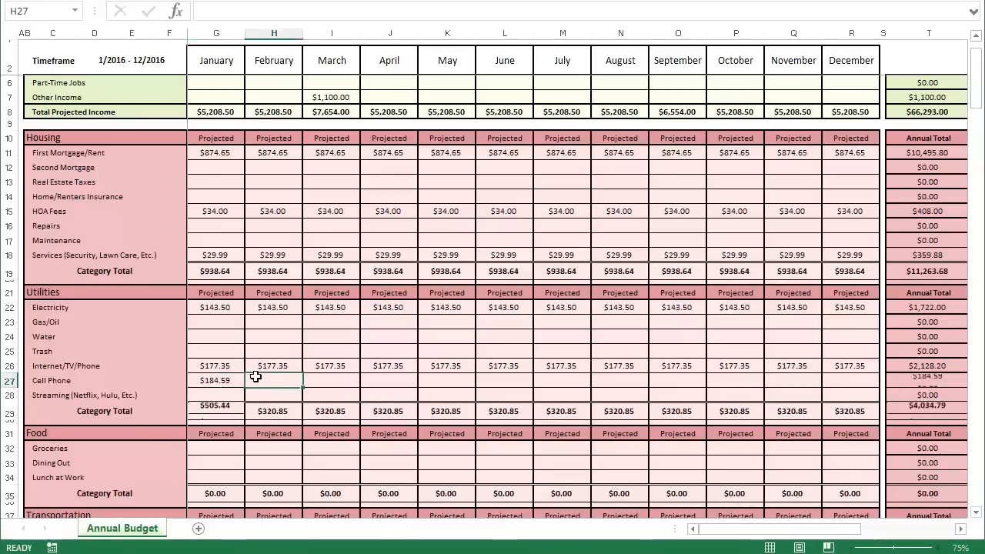
left_click(241, 384)
left_click_drag(242, 383, 752, 366)
- Enter 20.98 for Streaming (Netflix, Hulu, Etc.) in January and copy it across through December
left_click(223, 393)
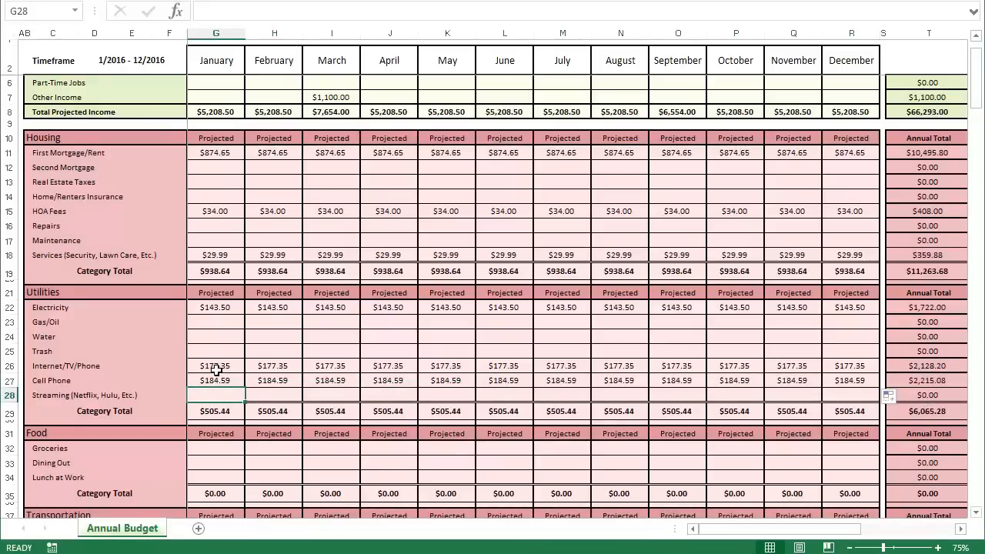
type("20.")
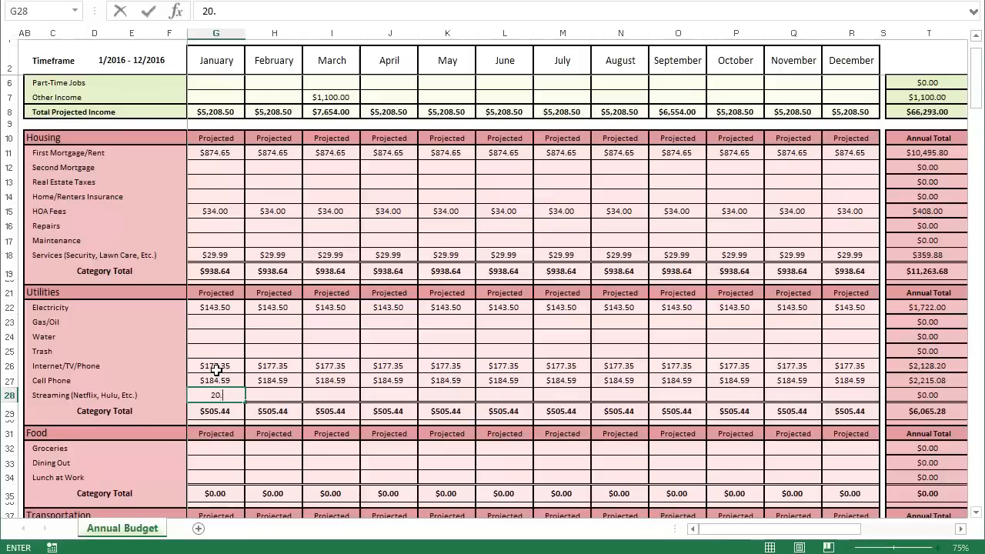
type("98")
key("ctrl+Return")
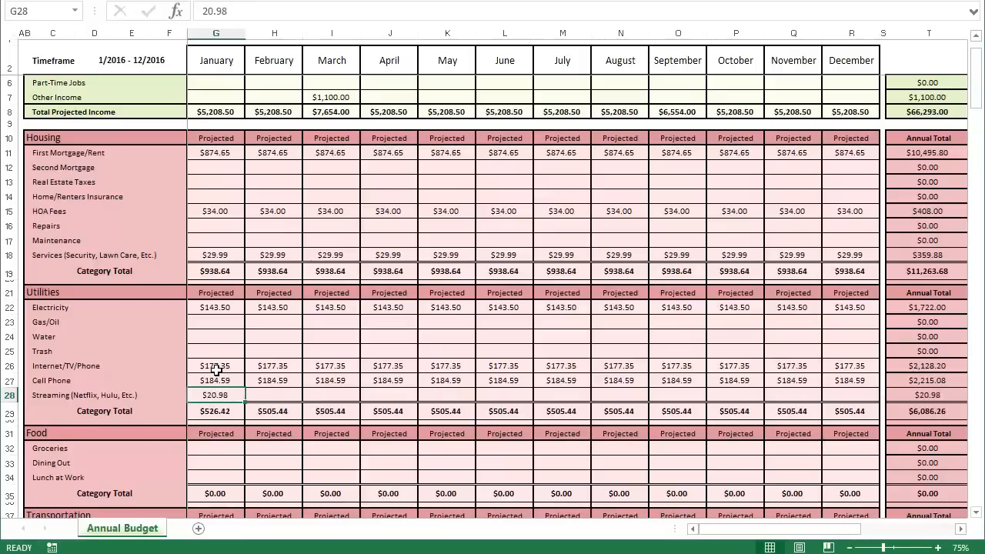
left_click_drag(244, 401, 846, 399)
left_click(218, 396)
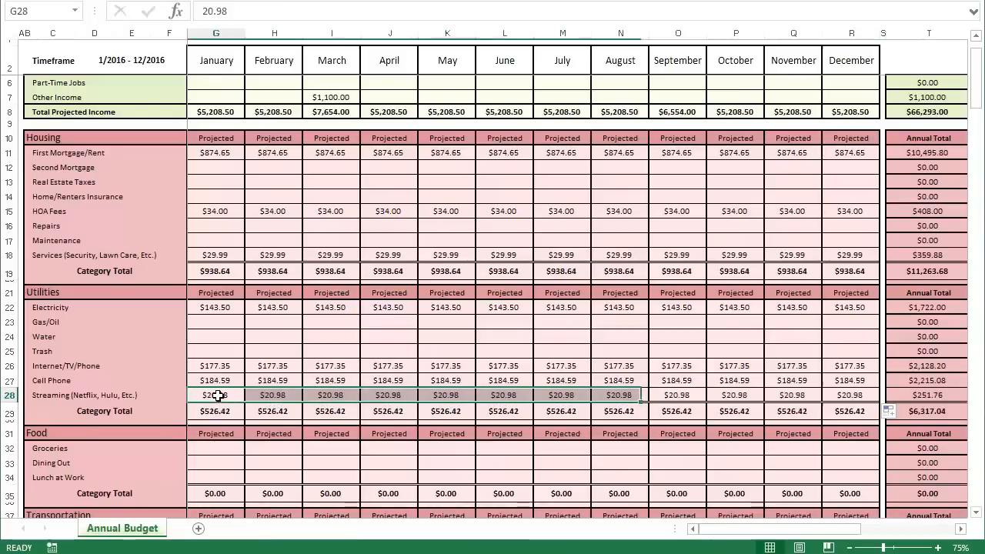
left_click(218, 395)
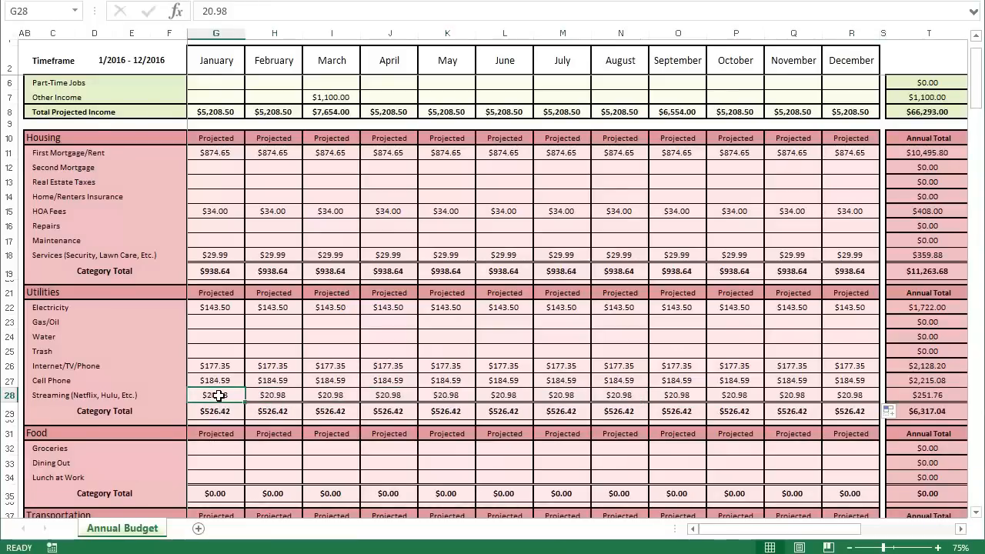
- Enter 134 for Life Insurance in the Health section for January and copy it across through December
scroll(219, 395, "down", 6)
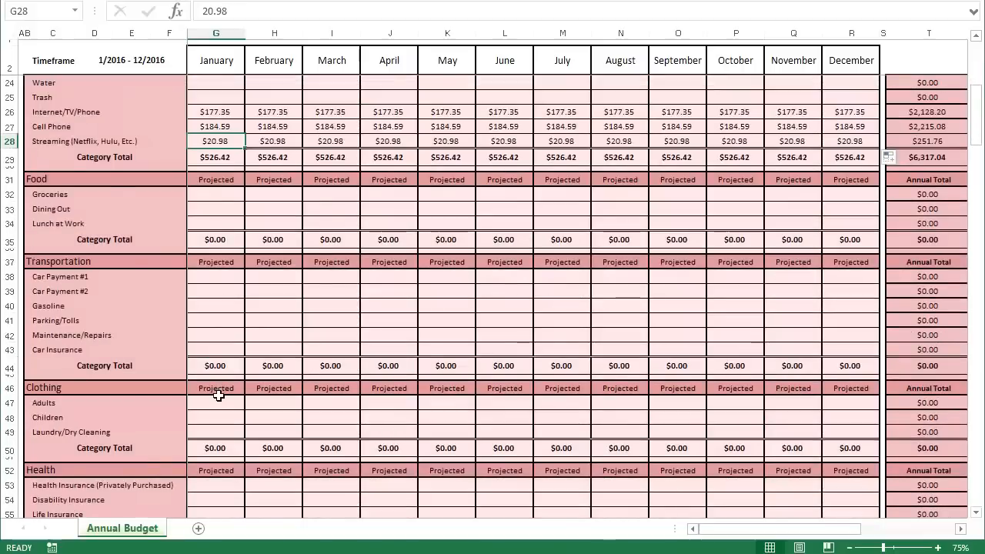
scroll(219, 395, "down", 3)
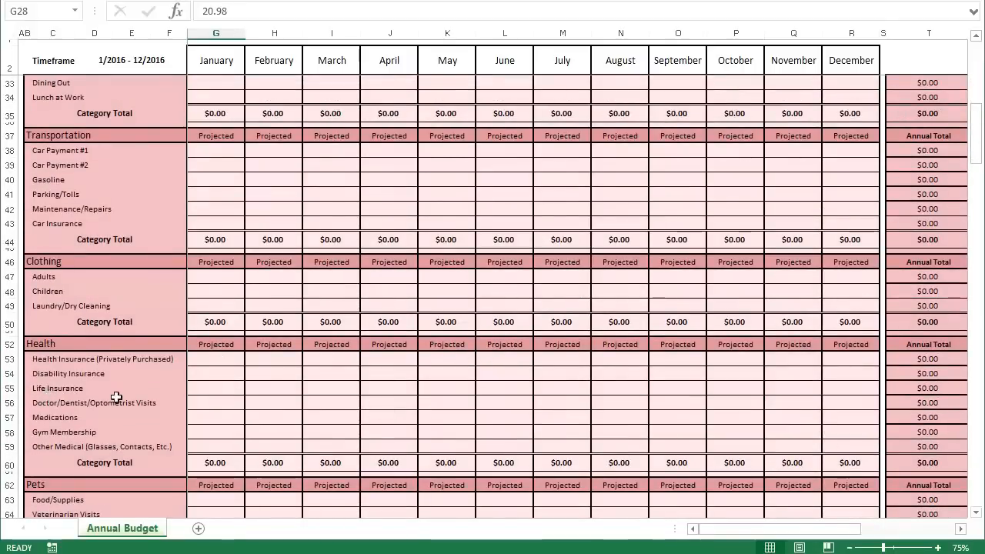
left_click(208, 389)
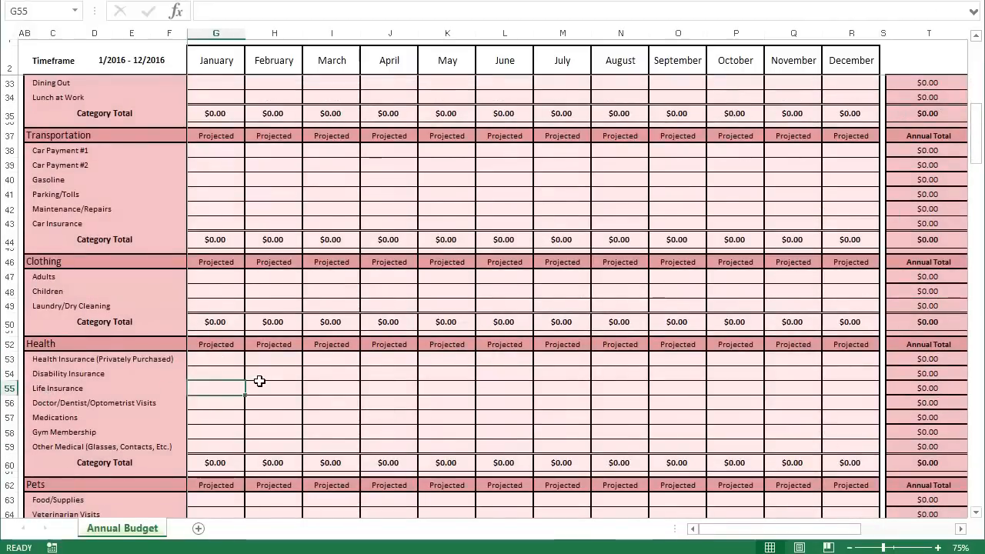
type("134")
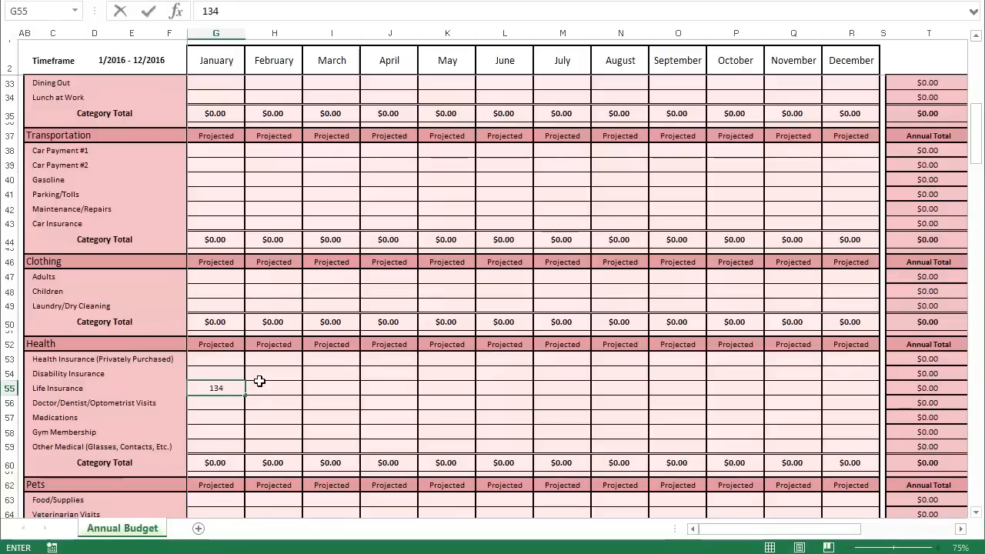
key("ctrl+Return")
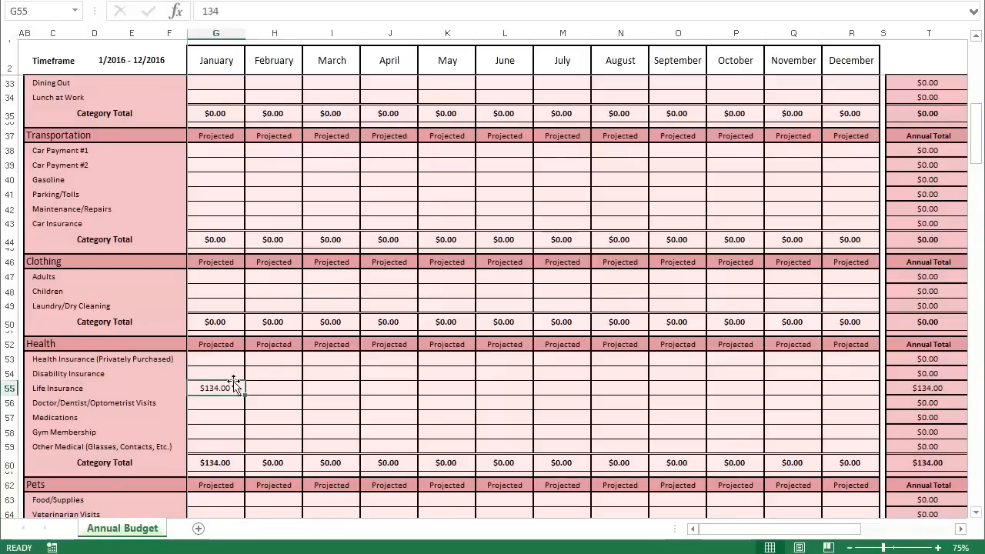
left_click_drag(248, 395, 876, 391)
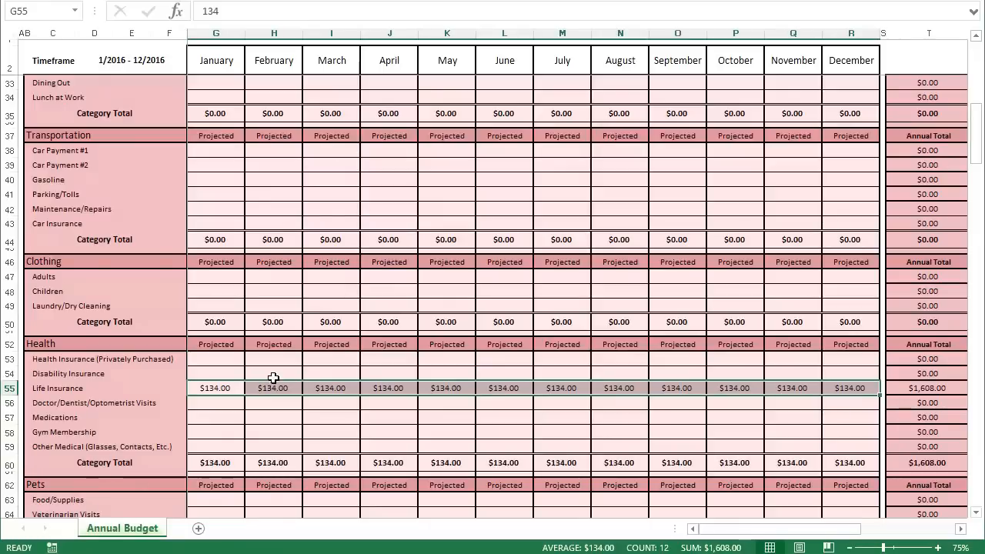
- Enter 235 for Child Care/Babysitter in the Personal section for January and copy it across through December
scroll(253, 377, "down", 9)
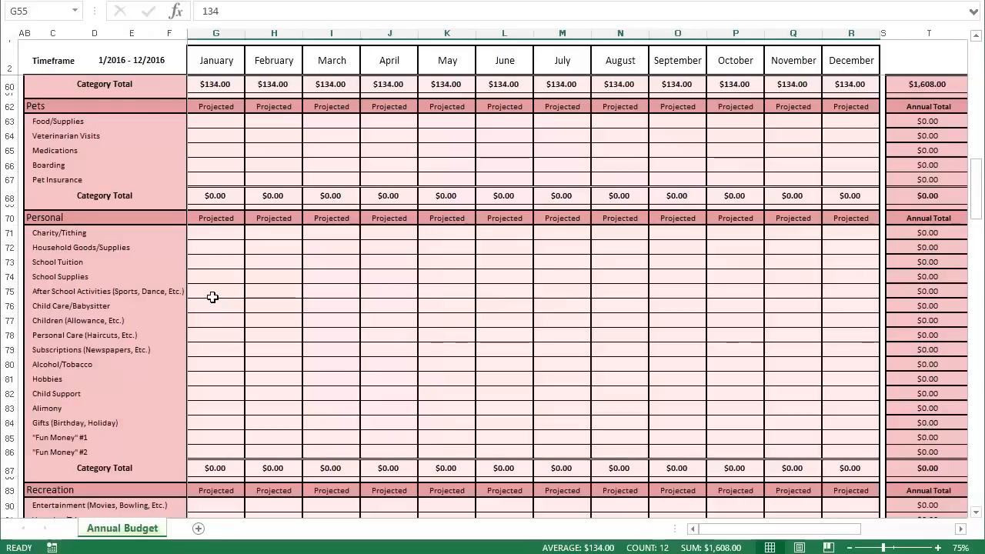
left_click(203, 309)
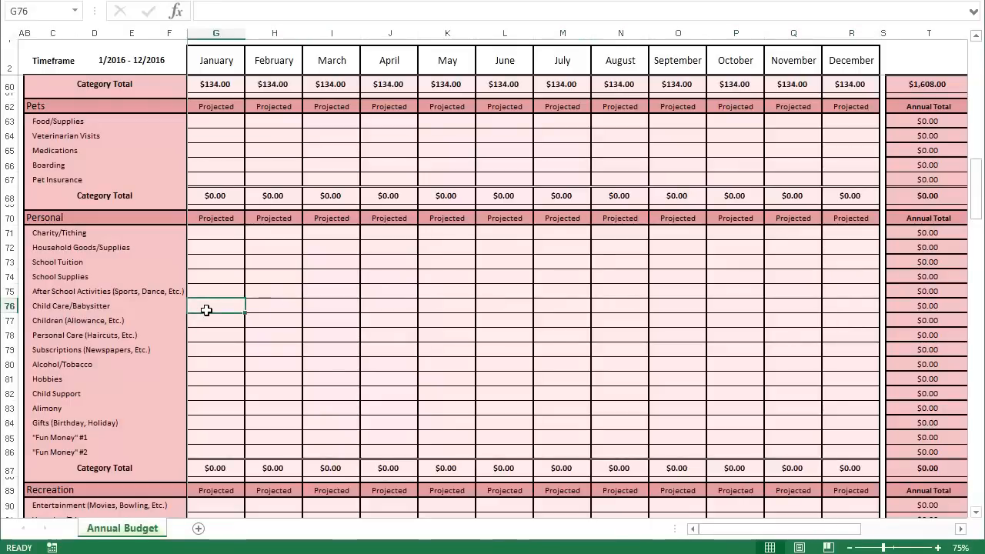
type("235")
key("ctrl+Return")
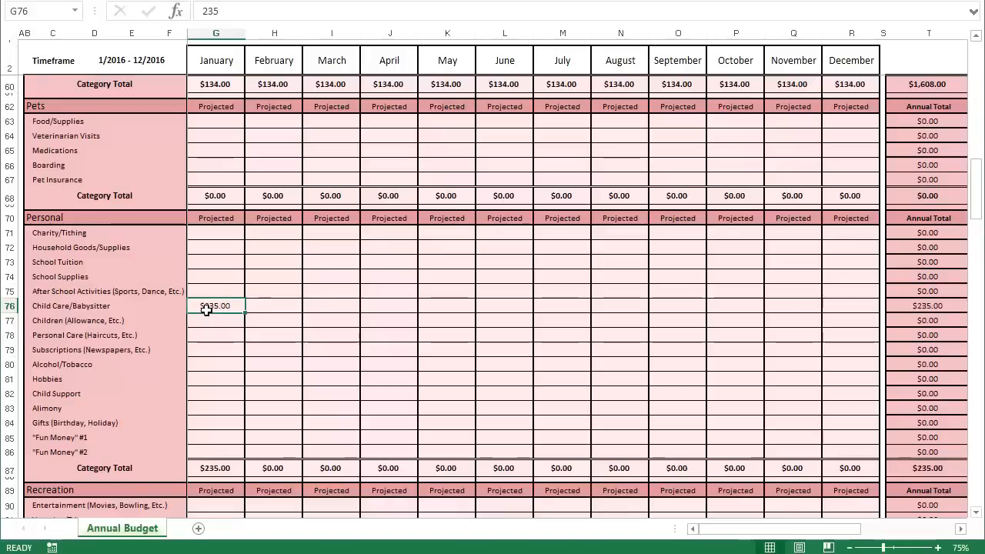
left_click_drag(247, 311, 860, 312)
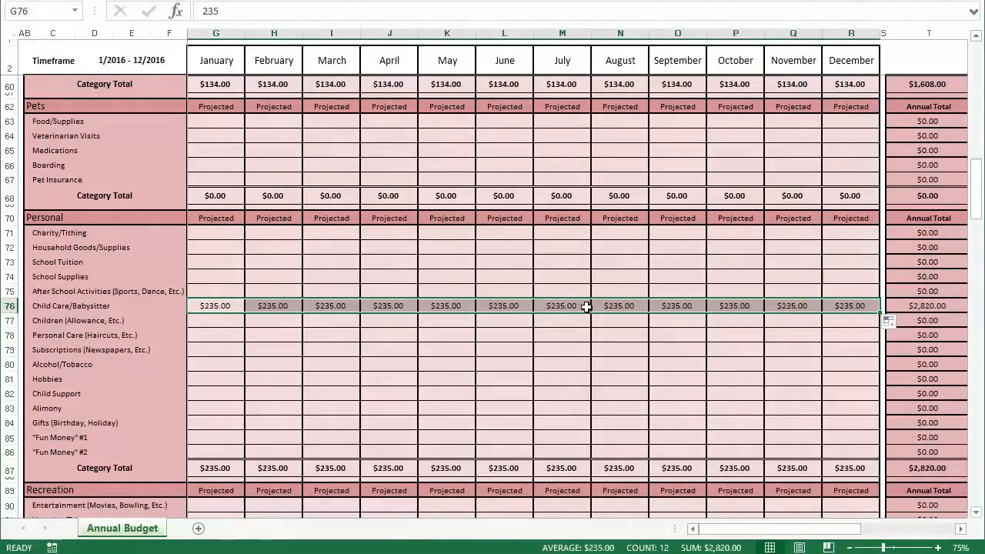
- Clear the Child Care/Babysitter amounts for July and August
left_click(561, 306)
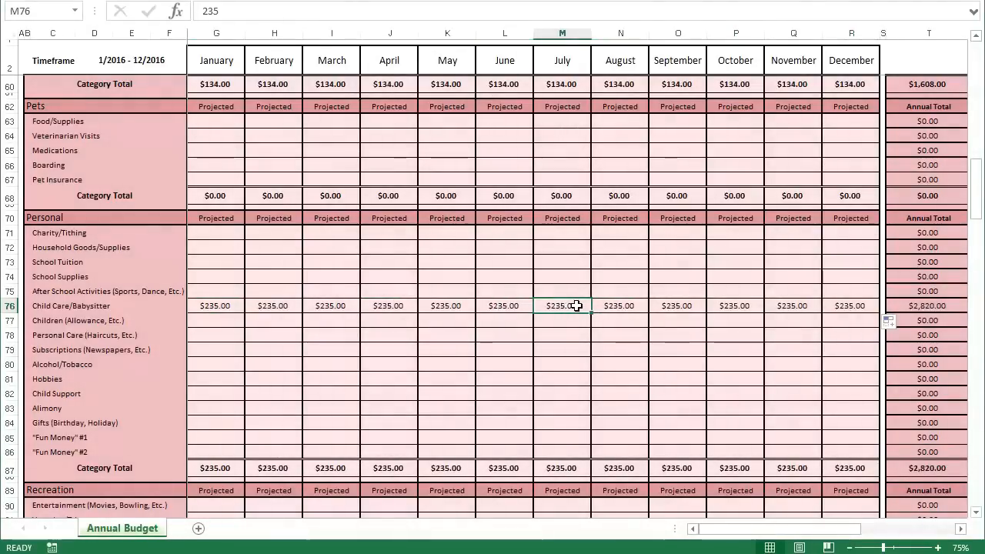
key("Delete")
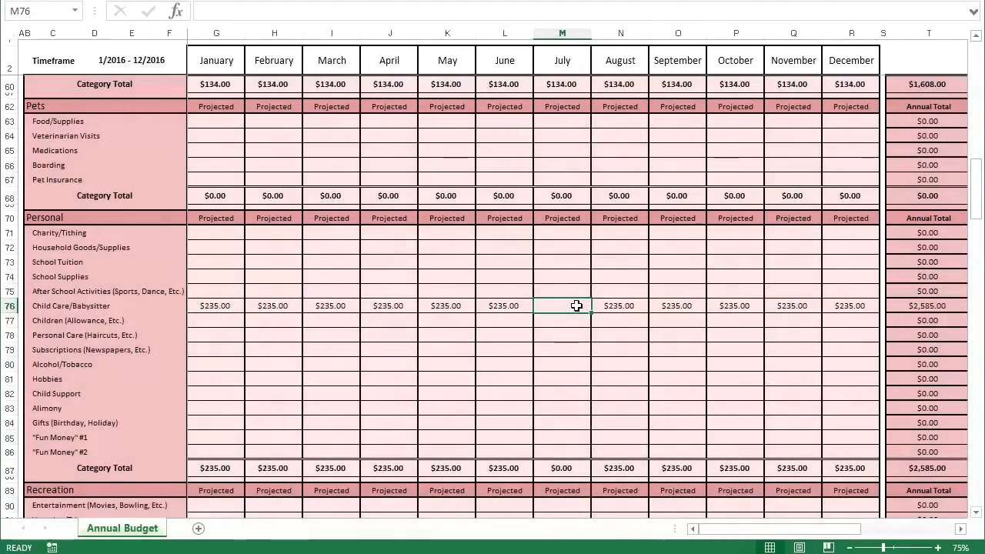
key("Right")
key("Delete")
key("Right")
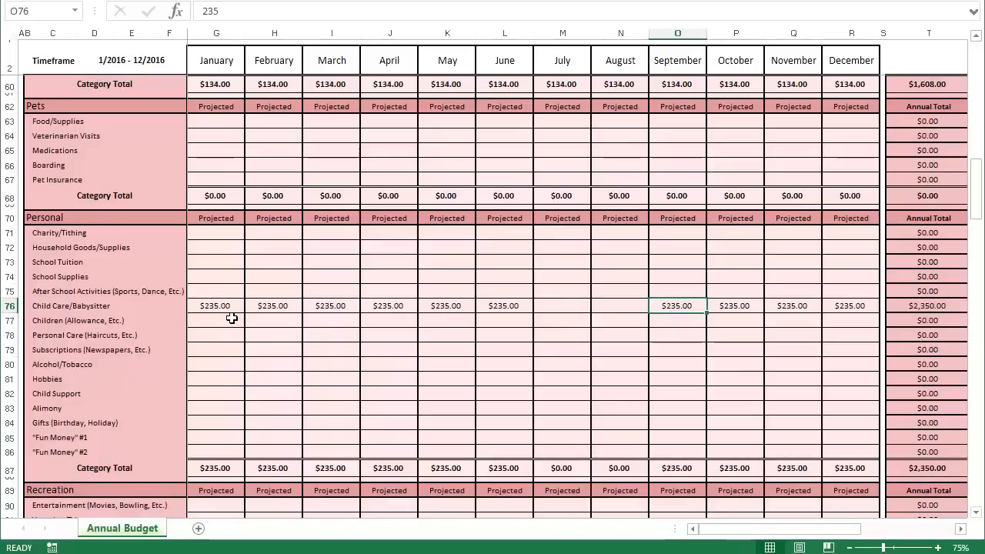
- Enter 267 for Car Payment #1 in the Transportation section for January and copy it across through December
scroll(244, 315, "down", 1)
scroll(245, 315, "up", 3)
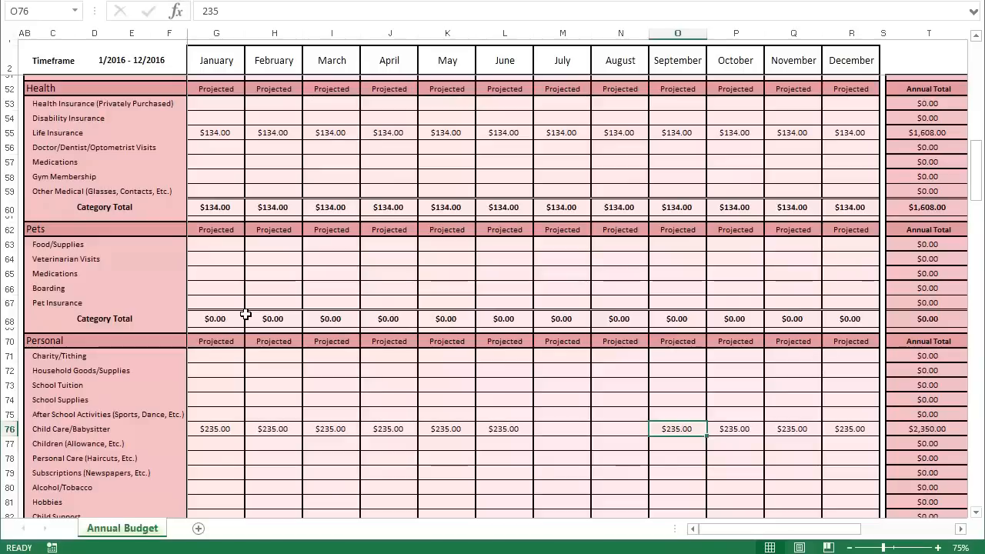
scroll(245, 313, "up", 6)
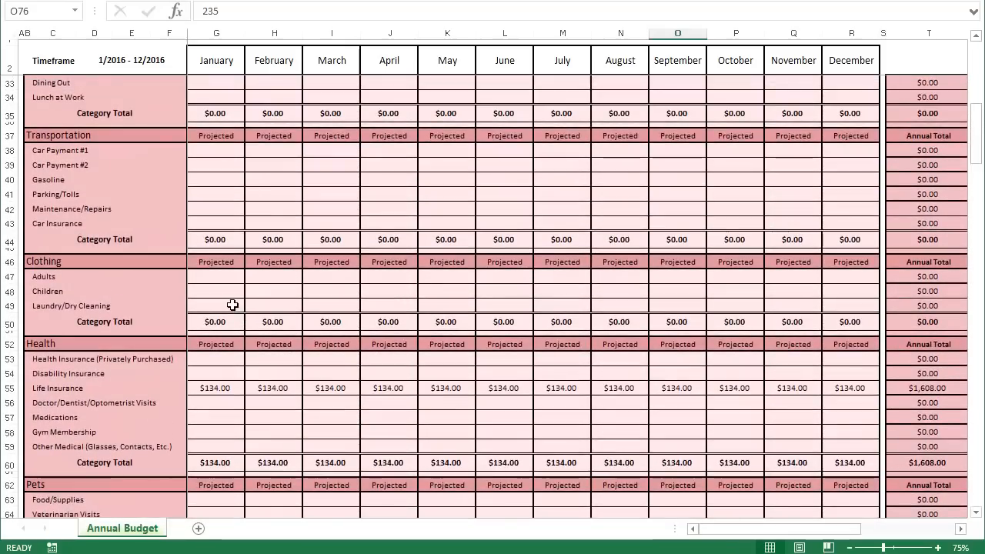
scroll(231, 305, "down", 4)
scroll(212, 298, "up", 6)
scroll(212, 299, "up", 1)
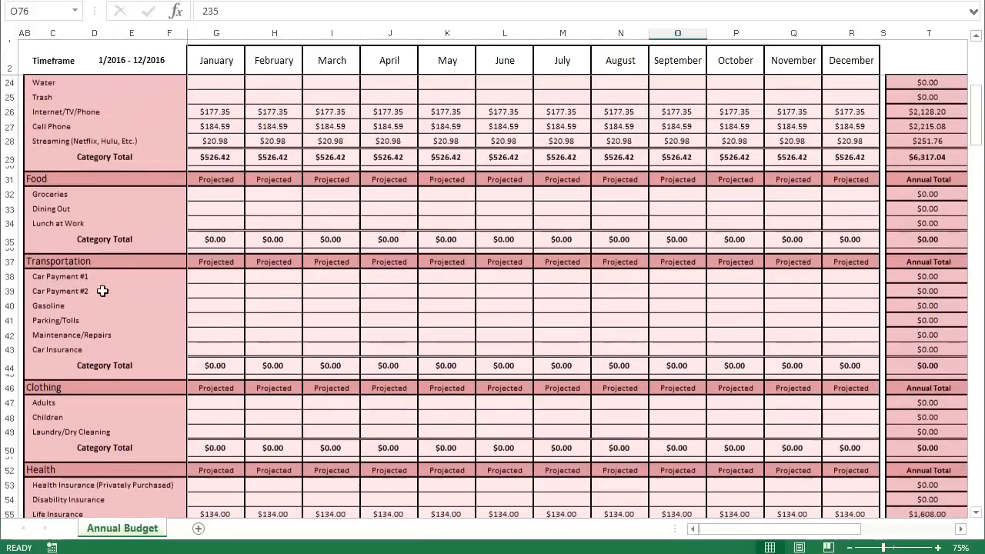
left_click(214, 275)
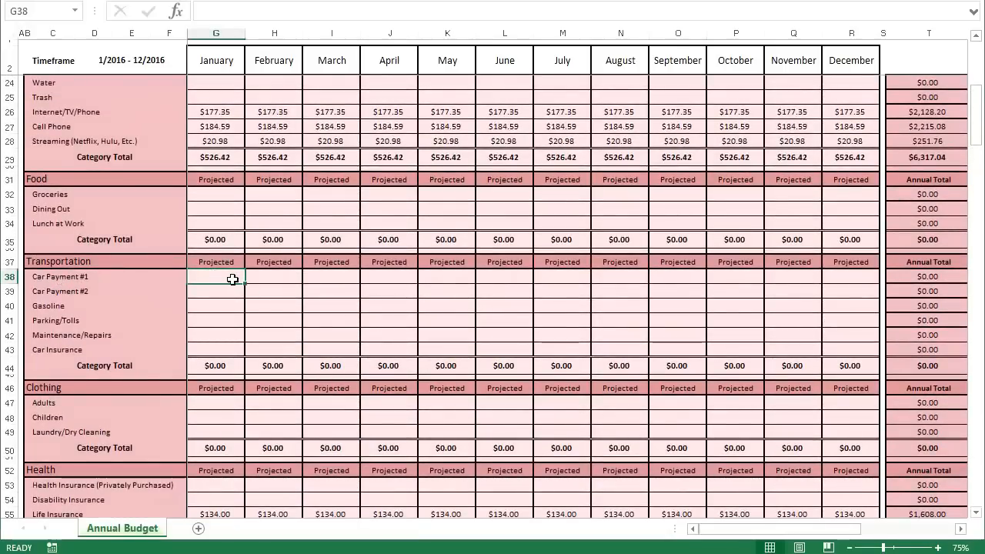
type("267")
key("ctrl+Return")
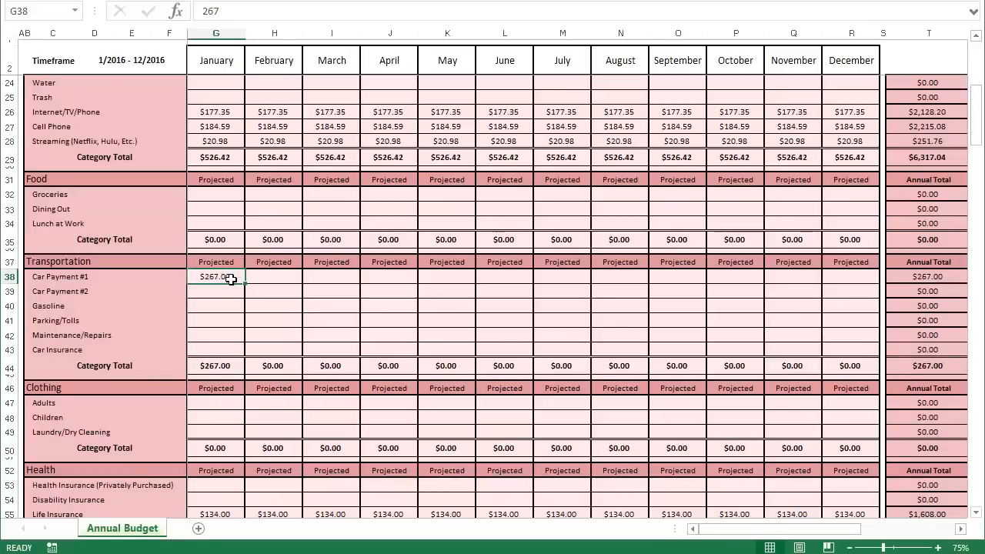
left_click_drag(244, 283, 852, 283)
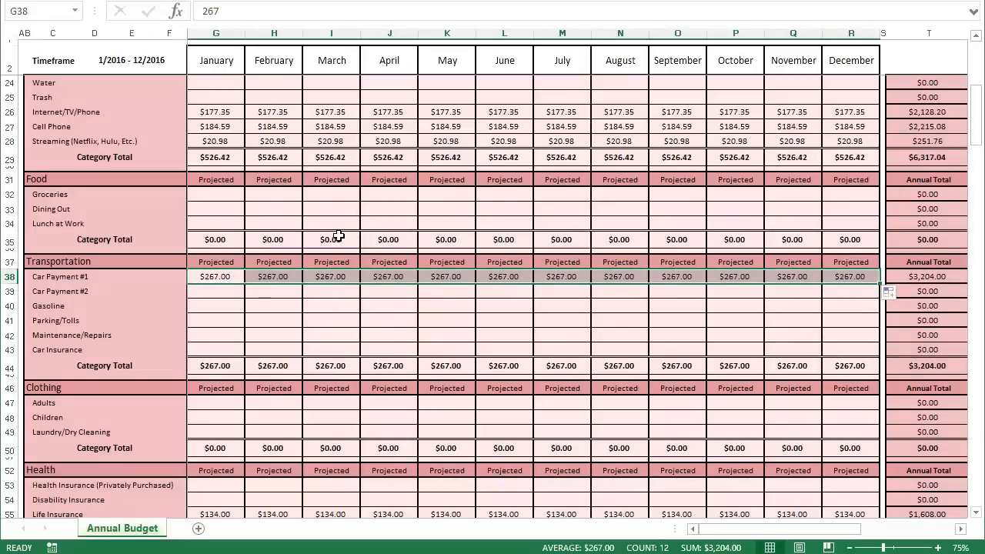
- Rename the Visa 1 row in the Debt Payments section as Credit Union Visa
scroll(338, 236, "down", 9)
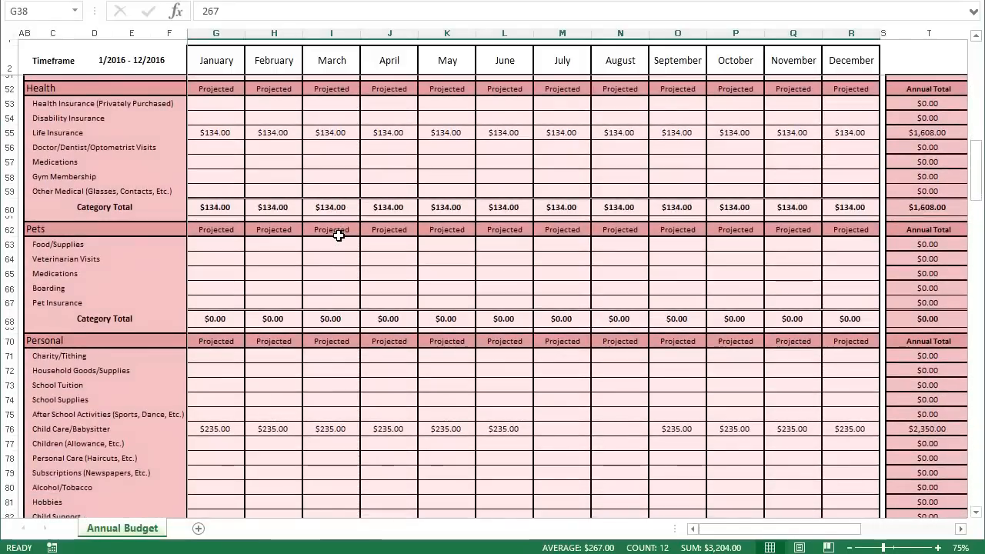
scroll(338, 236, "down", 9)
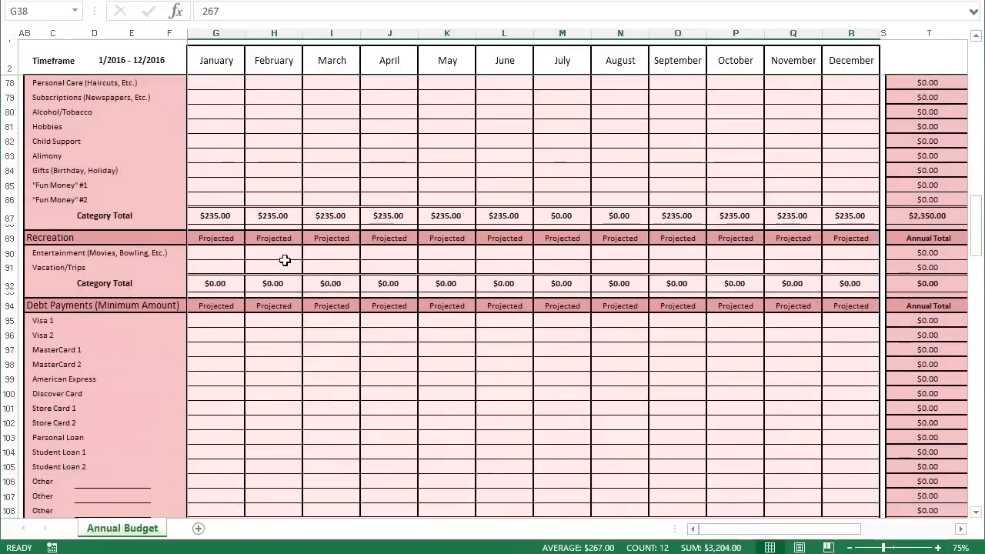
scroll(285, 260, "down", 2)
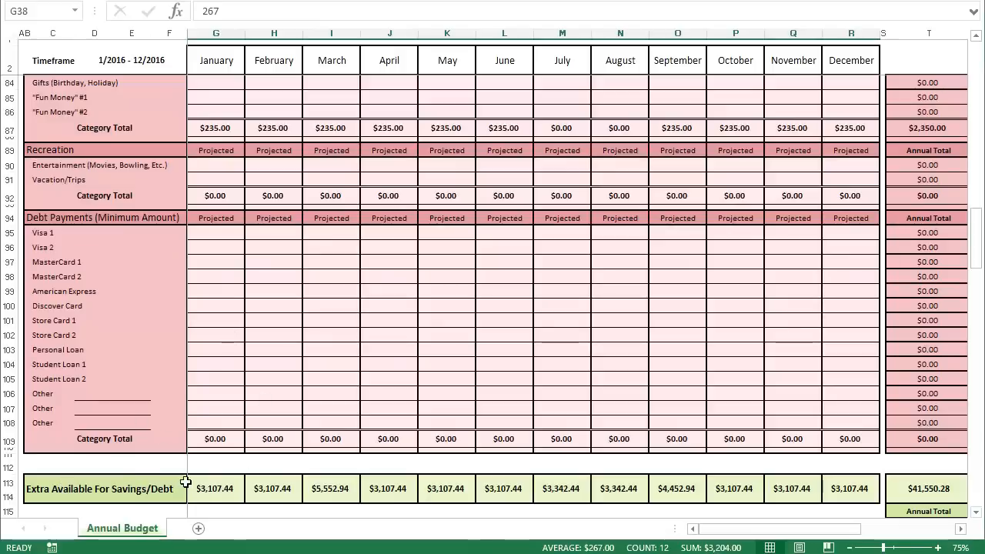
left_click(48, 236)
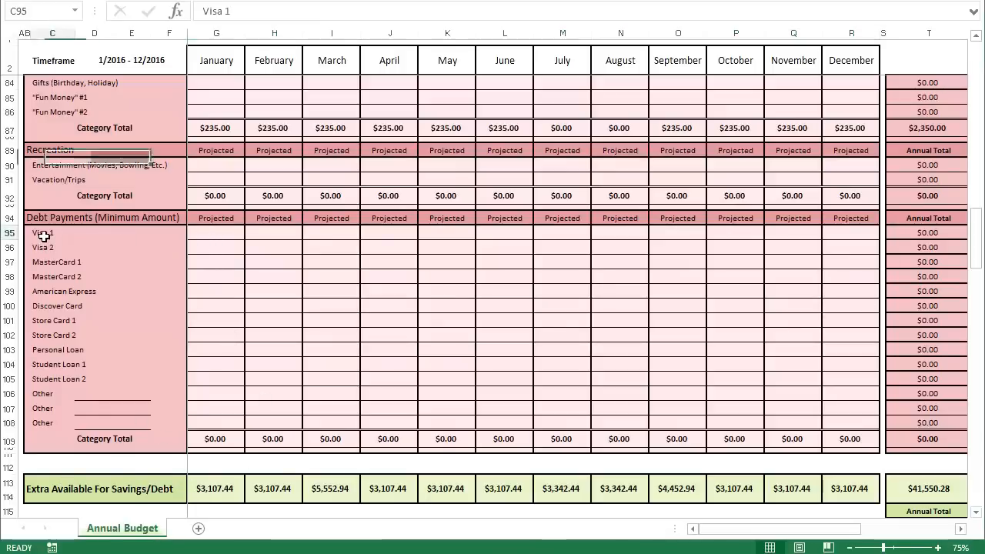
left_click(225, 234)
left_click(42, 236)
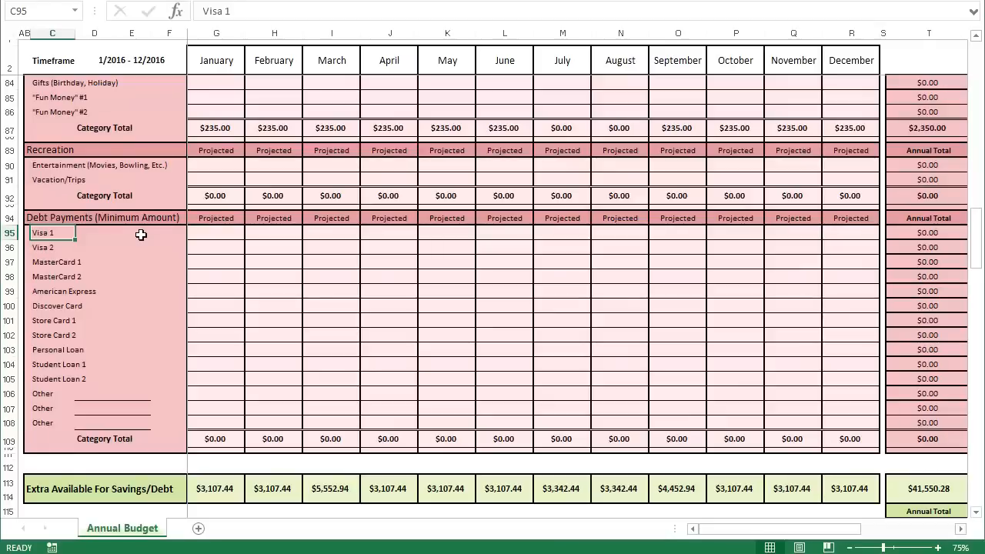
type("Credit Unio")
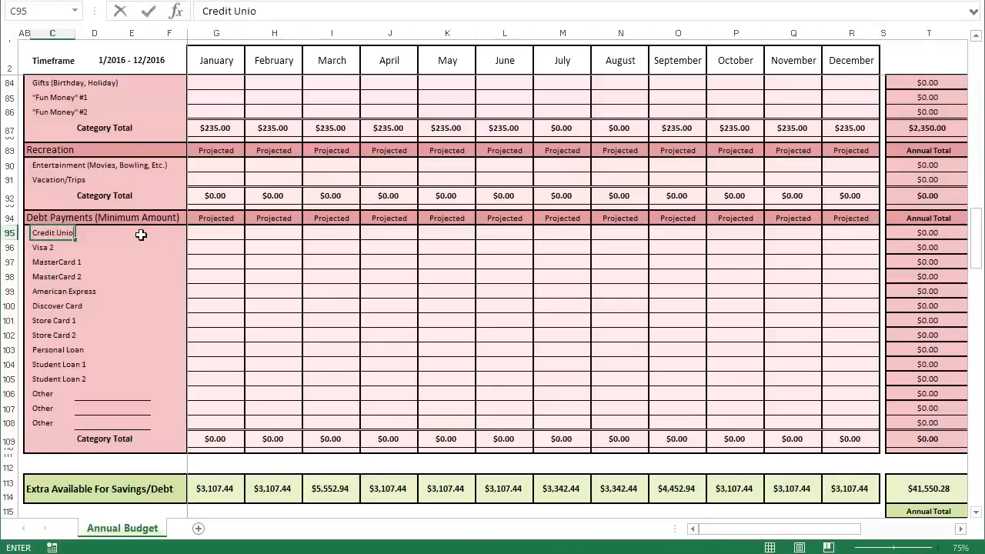
type("n Visa")
key("Tab")
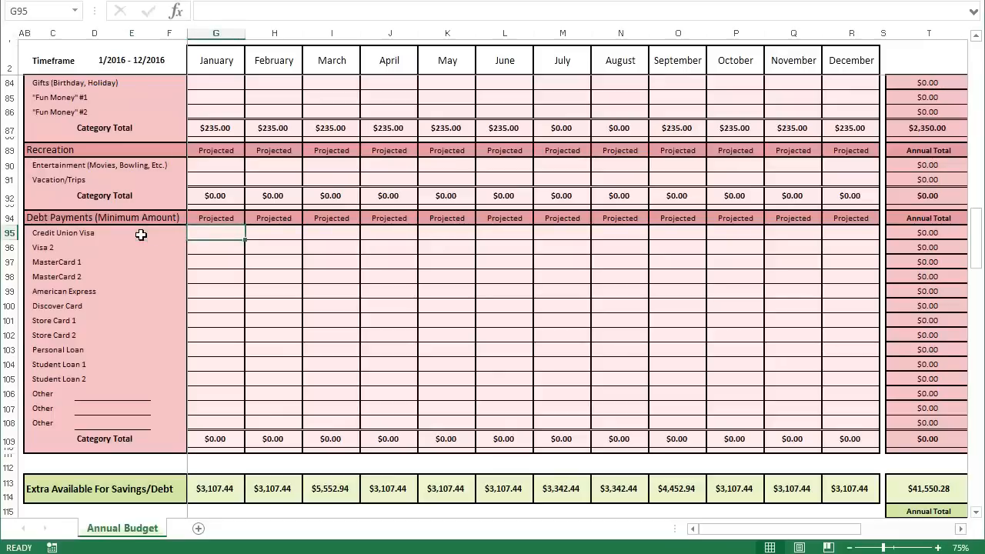
- Enter 97 for Credit Union Visa in January and copy it across through December
type("97")
key("ctrl+Return")
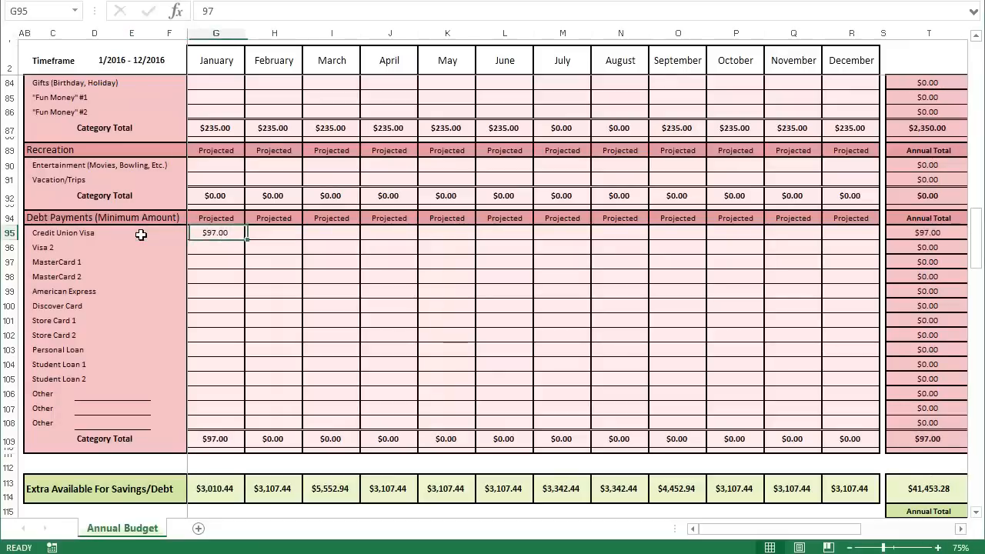
left_click_drag(246, 240, 855, 234)
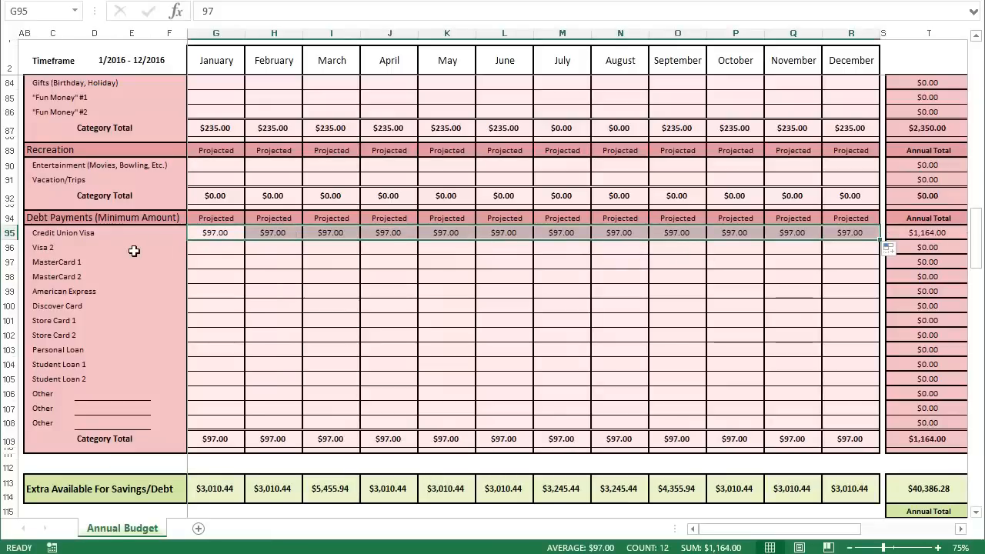
- Enter 215 for American Express in January and copy it across through December
left_click(211, 294)
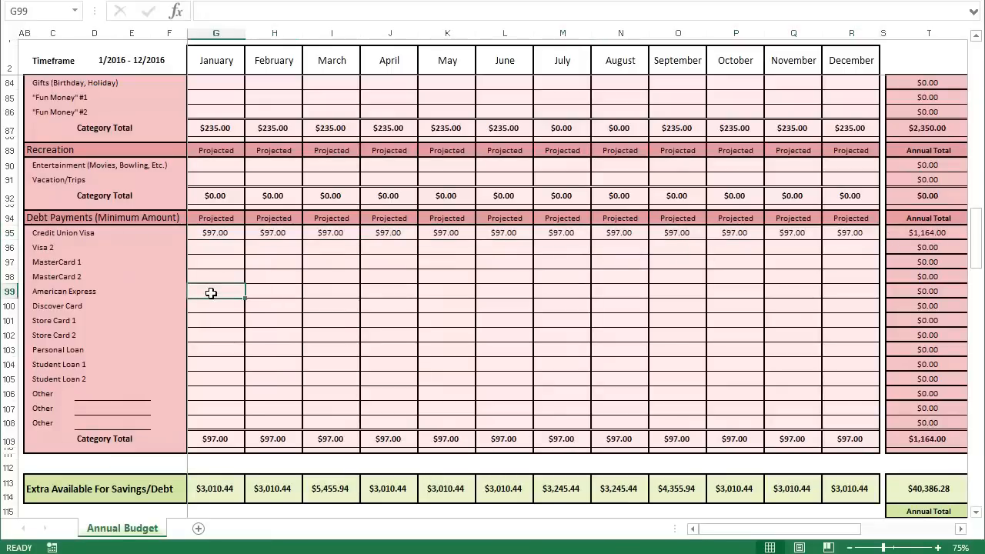
type("215")
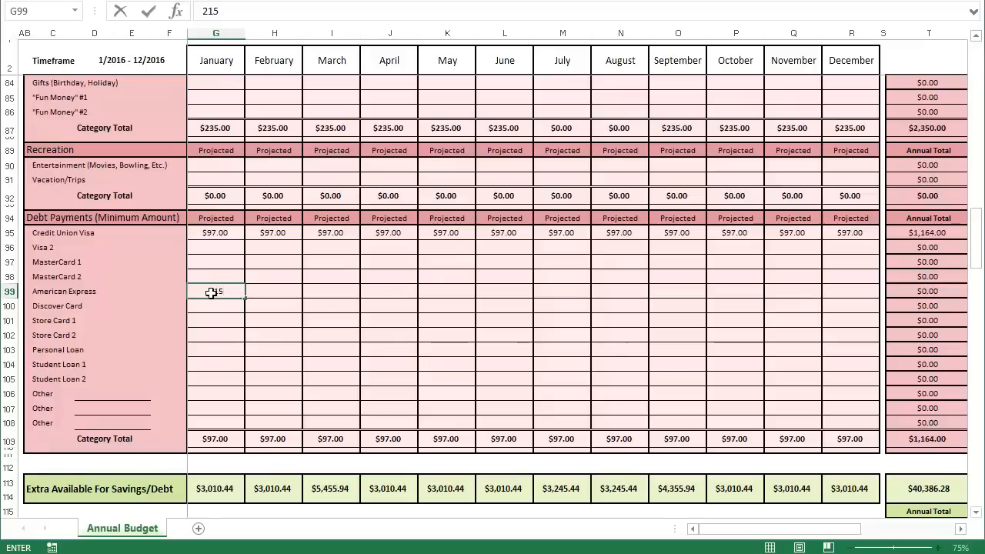
key("ctrl+Return")
left_click_drag(244, 298, 861, 299)
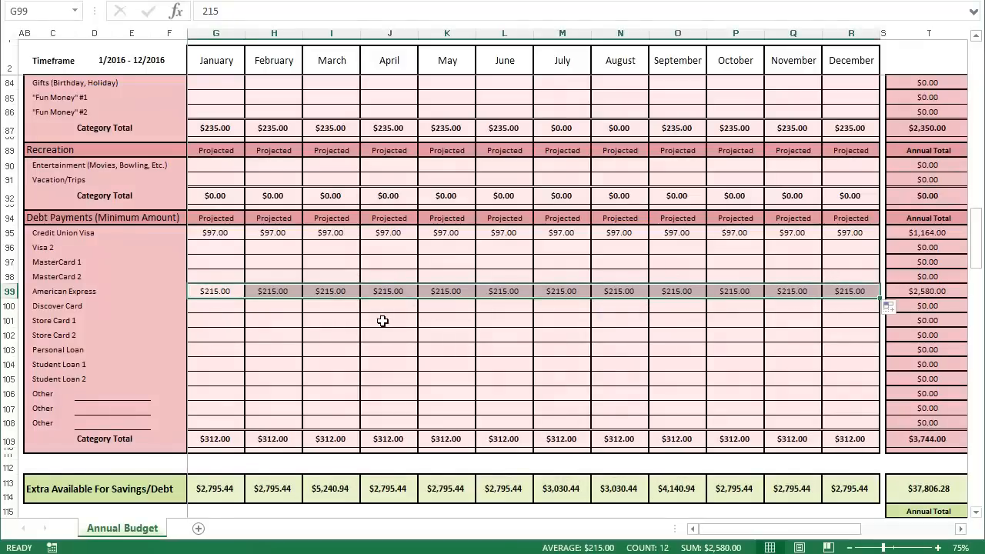
- Enter 25 for Store Card 1 in January and copy it across through December
left_click(216, 322)
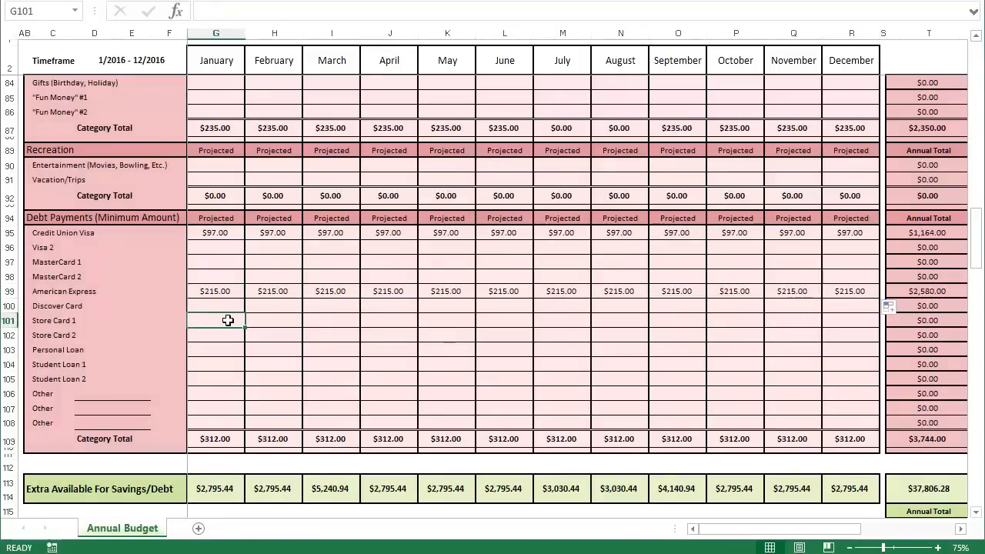
type("25")
key("ctrl+Return")
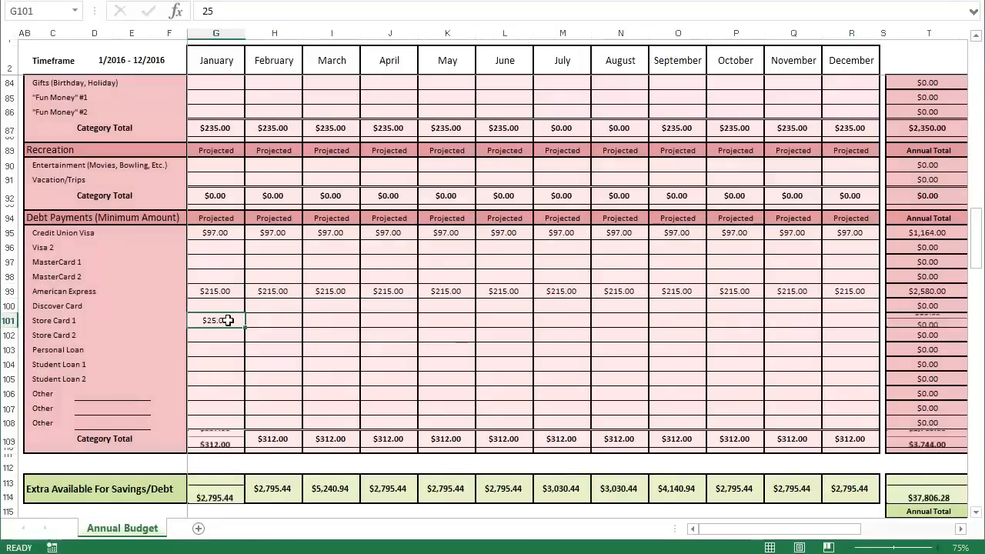
left_click_drag(242, 325, 861, 321)
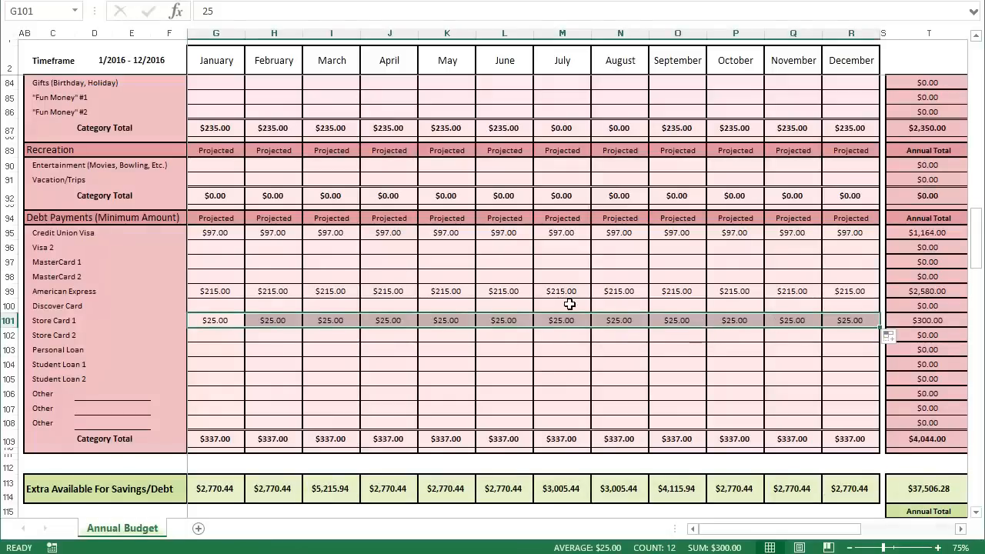
- Set Store Card 1 to 85 in January and copy it across through December
left_click(208, 320)
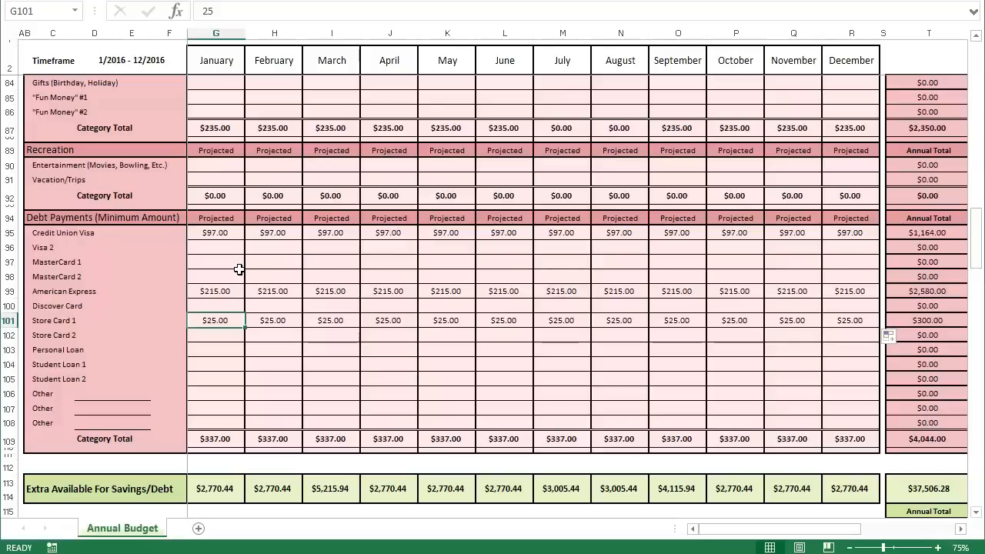
type("85")
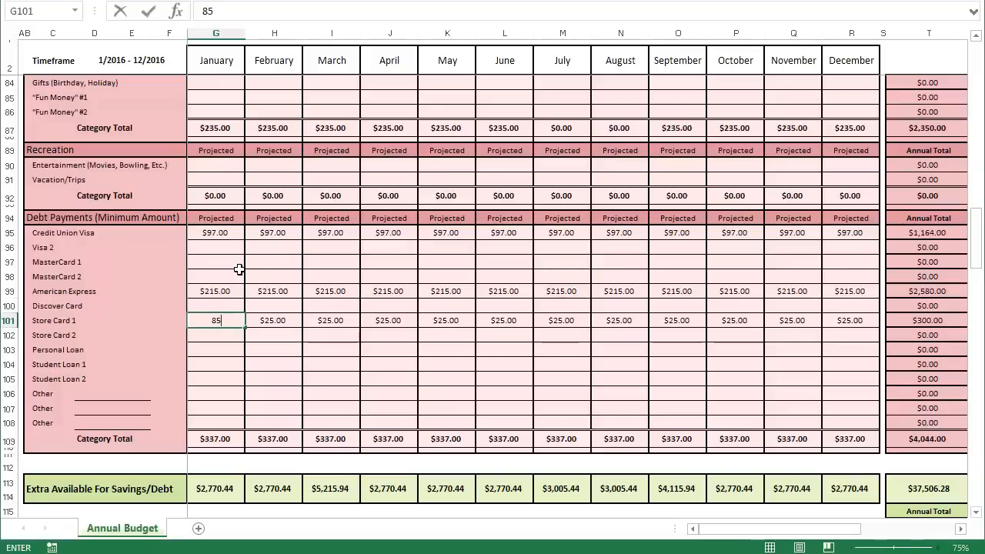
key("ctrl+Return")
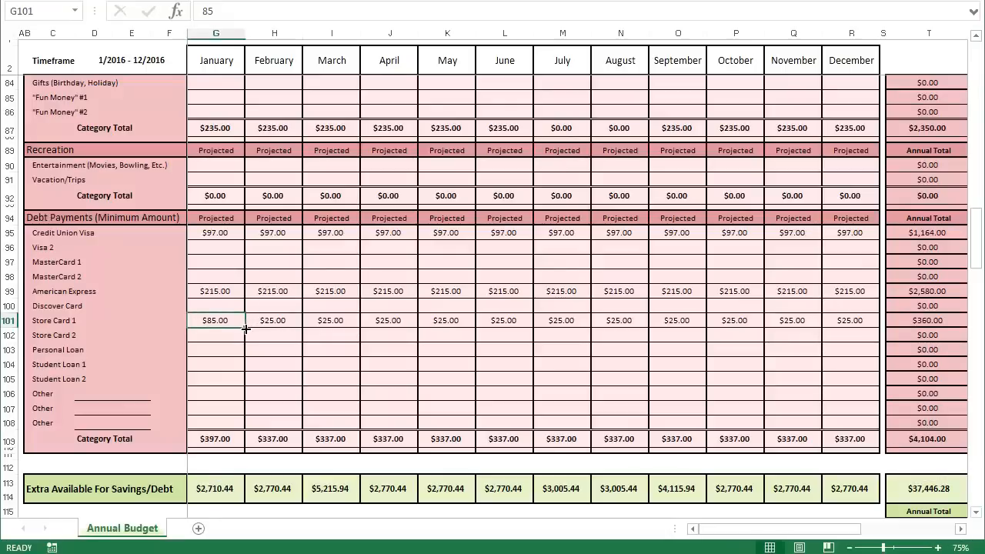
left_click_drag(245, 329, 740, 320)
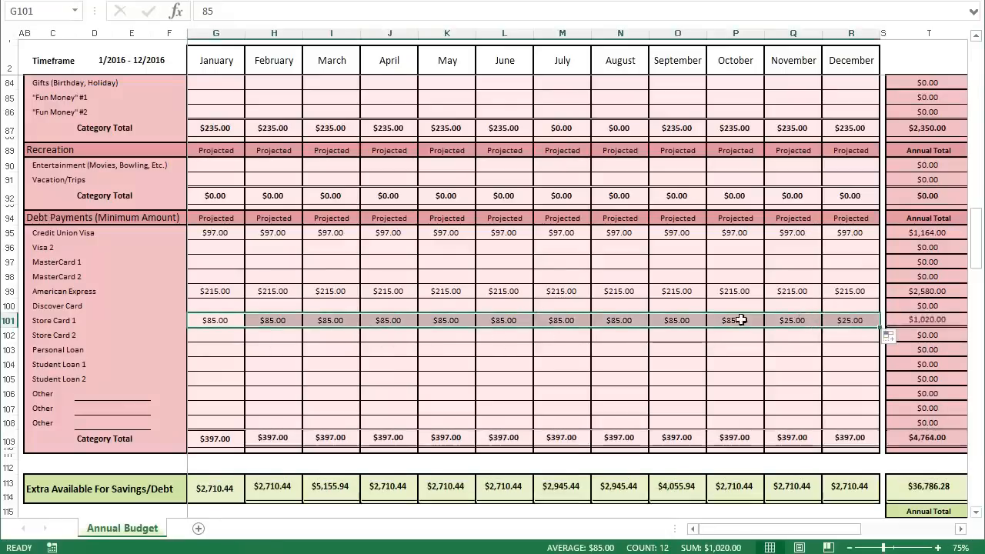
- Enter 254 for Student Loan 1 in January and copy it across through December
left_click(221, 334)
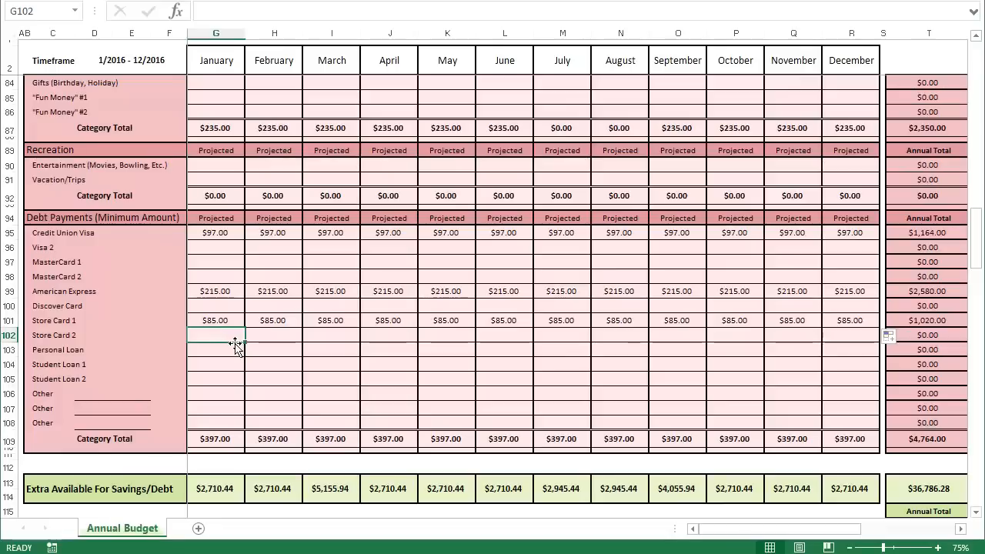
left_click(223, 365)
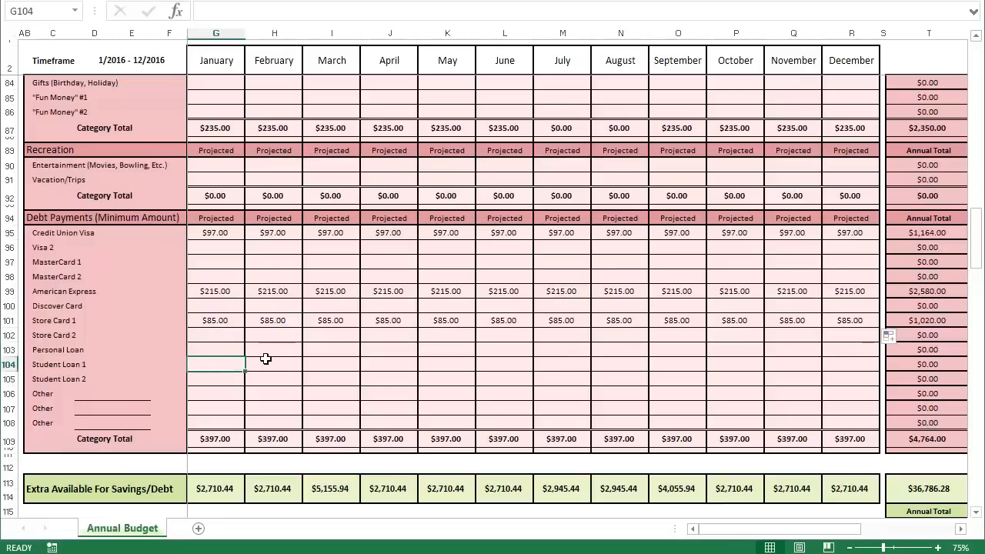
type("25")
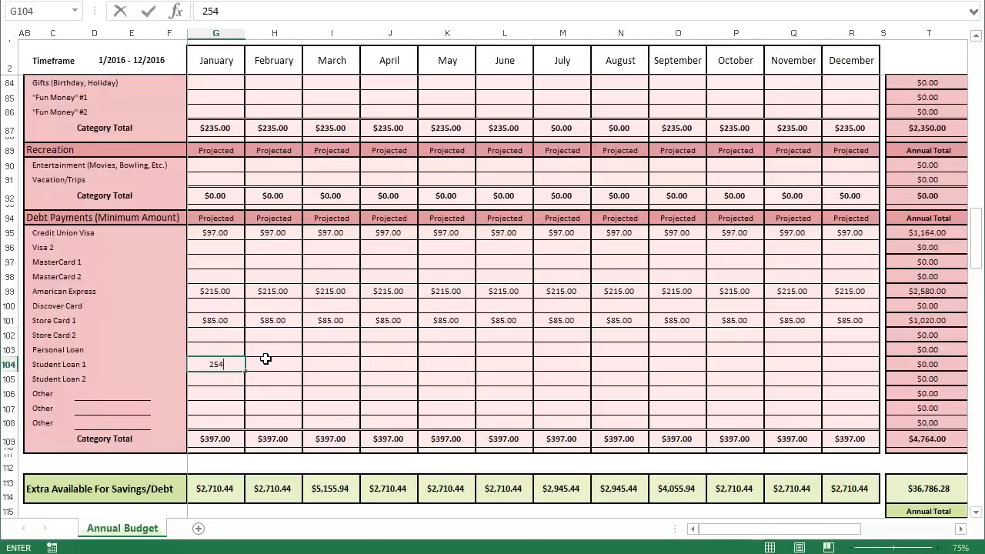
type("4")
left_click(265, 358)
key("Left")
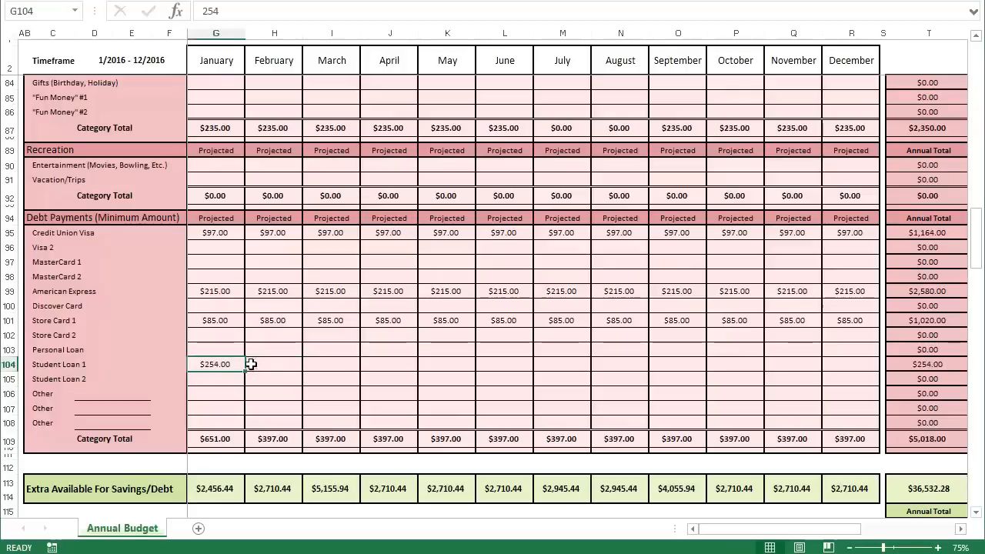
left_click_drag(245, 370, 865, 362)
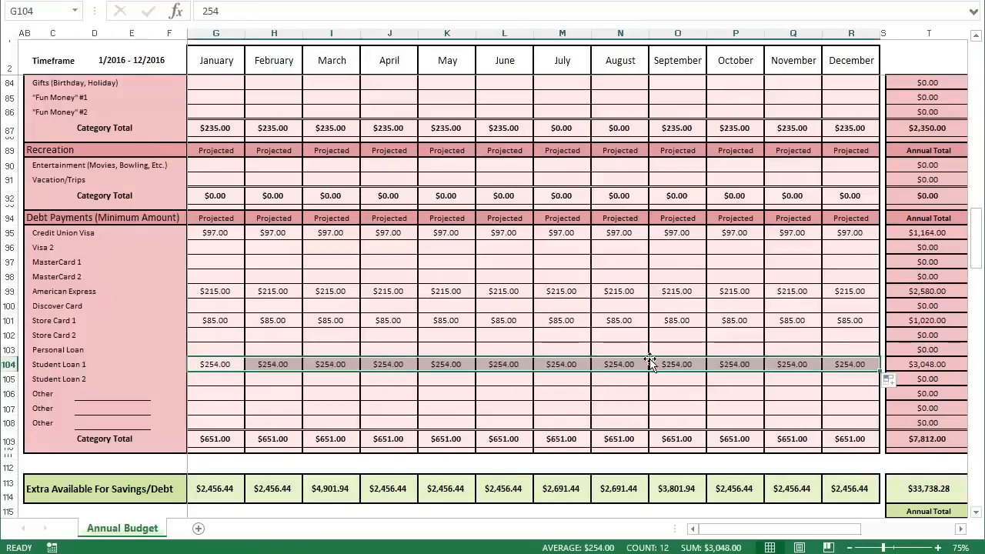
left_click(220, 366)
- Review the projected income and fixed expense rows across the budget categories, checking which variable expense rows are still blank
scroll(219, 368, "up", 12)
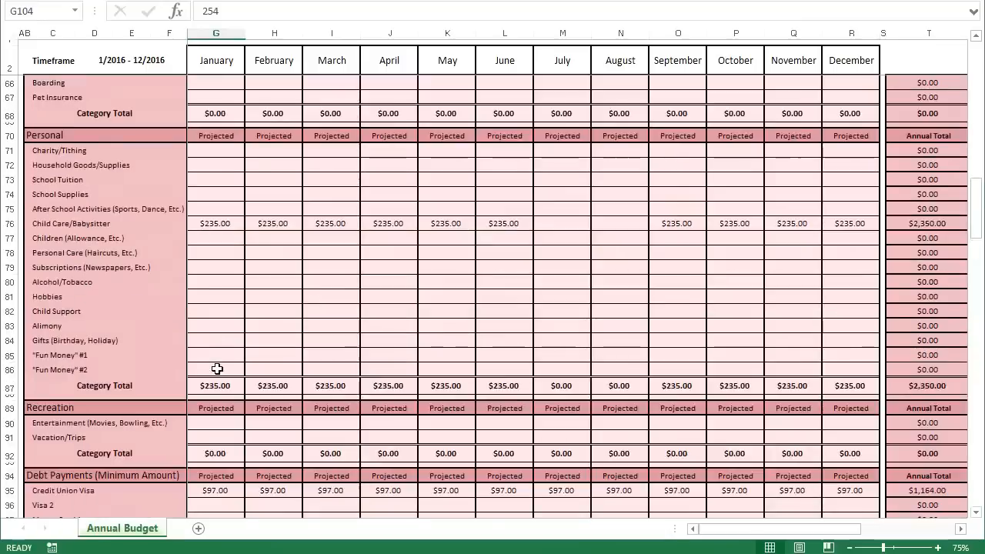
scroll(217, 369, "up", 7)
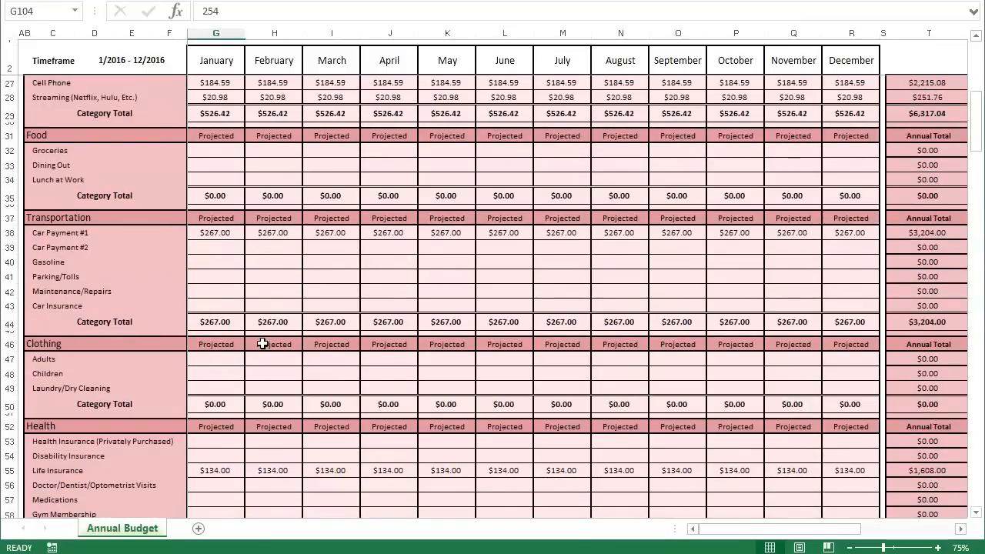
scroll(265, 341, "up", 6)
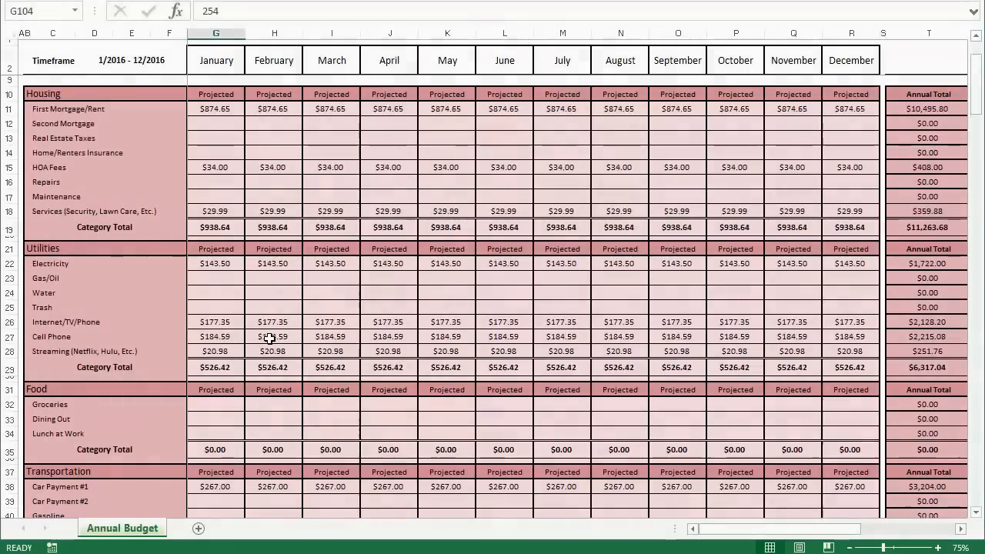
scroll(269, 339, "up", 2)
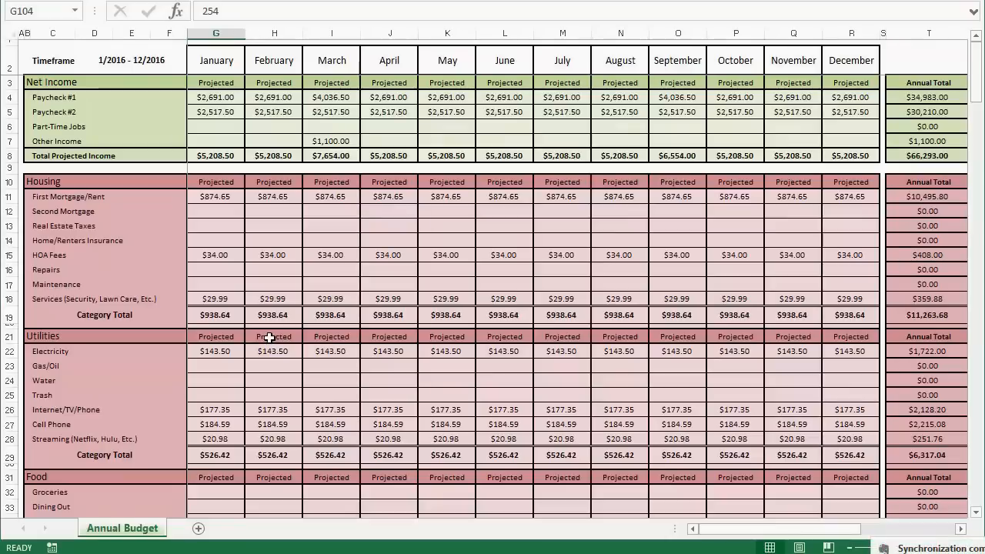
scroll(236, 290, "down", 3)
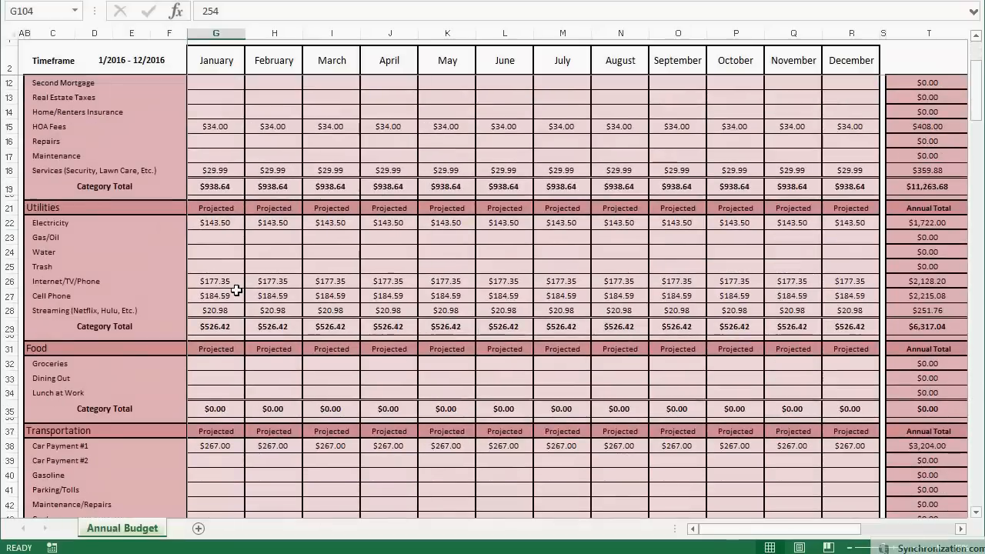
scroll(237, 289, "down", 3)
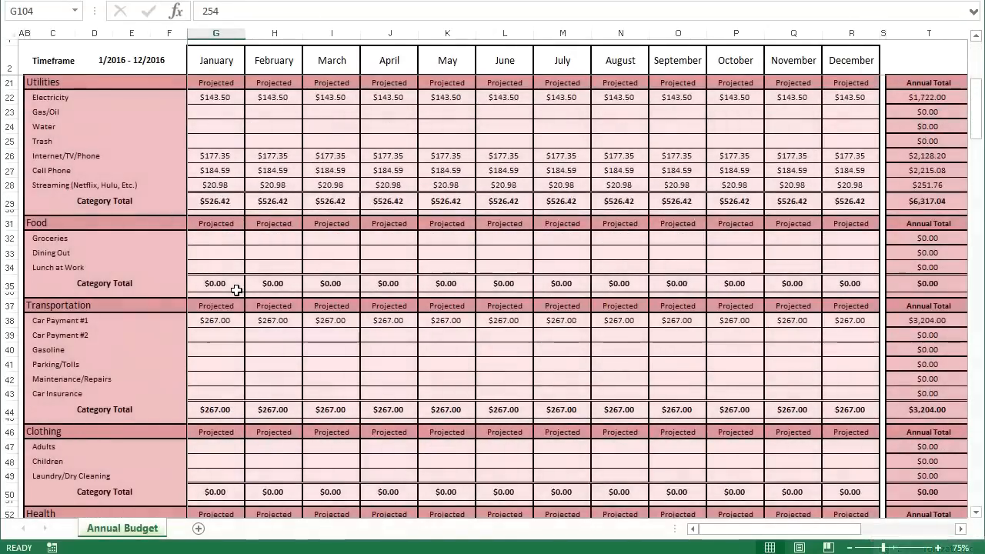
scroll(236, 289, "down", 2)
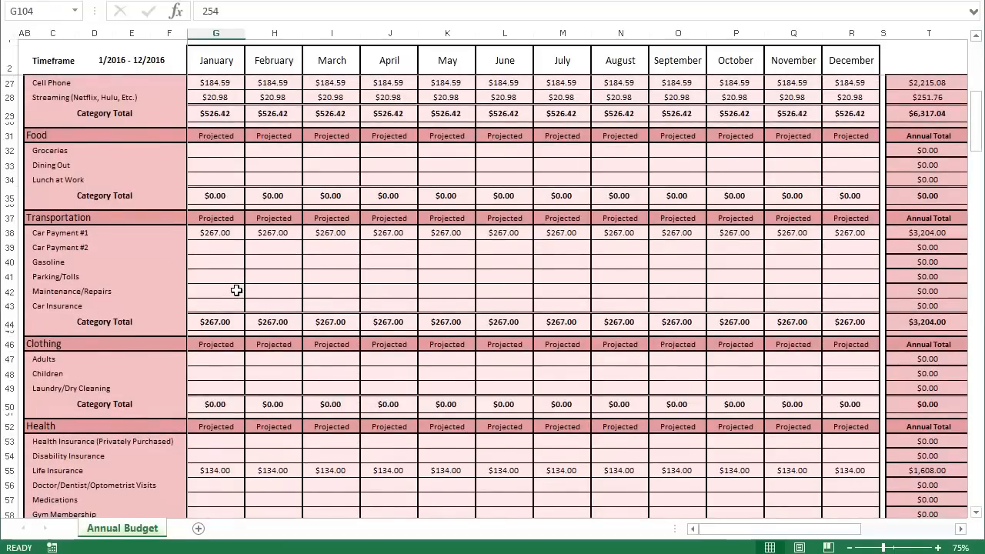
scroll(236, 290, "up", 7)
- Enter 600 for Groceries in January and copy it across through December
scroll(230, 294, "down", 2)
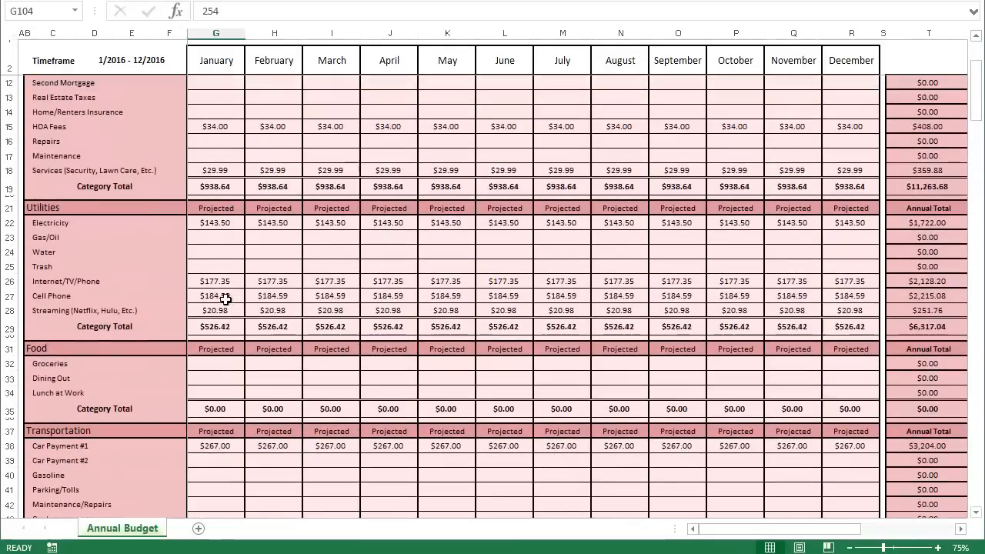
left_click(208, 368)
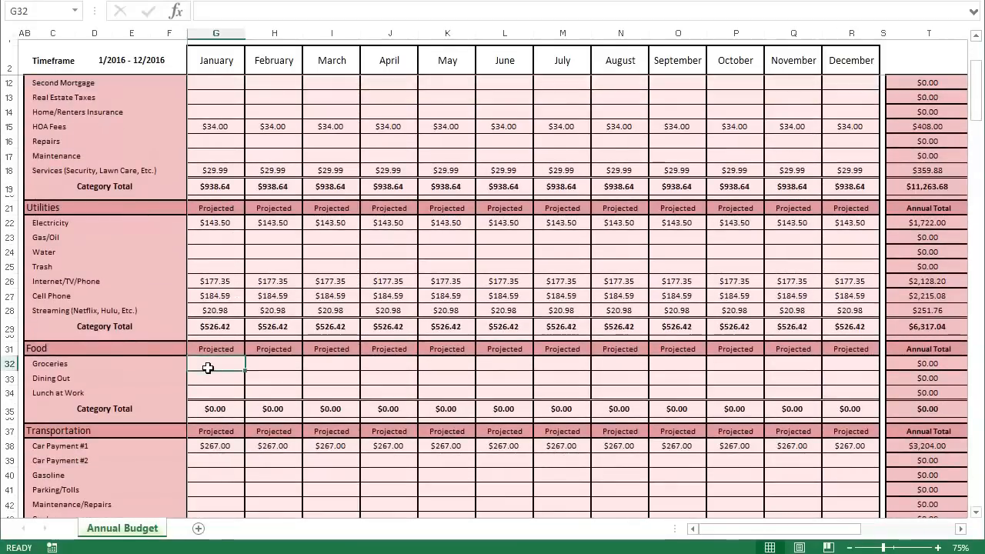
type("600")
key("Return")
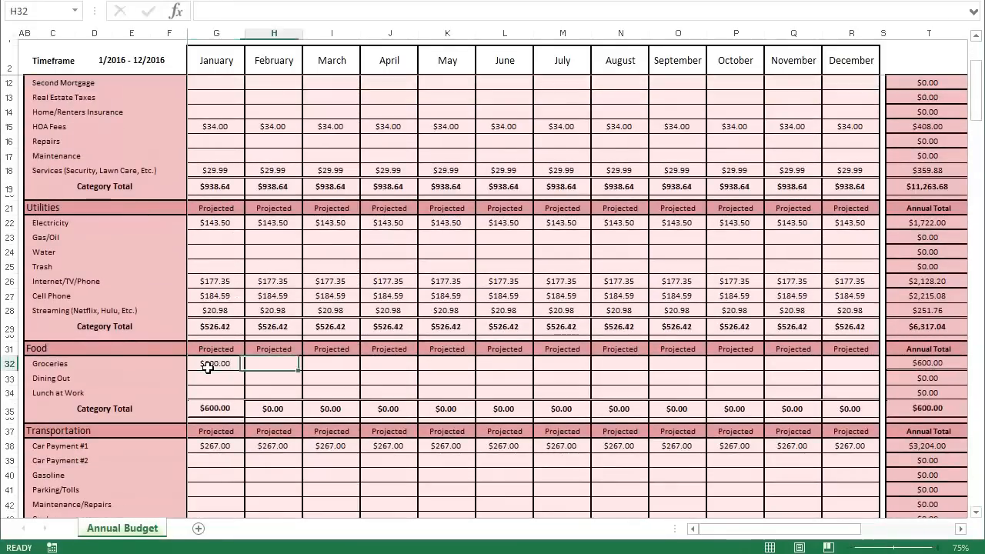
left_click(209, 368)
left_click_drag(245, 370, 869, 374)
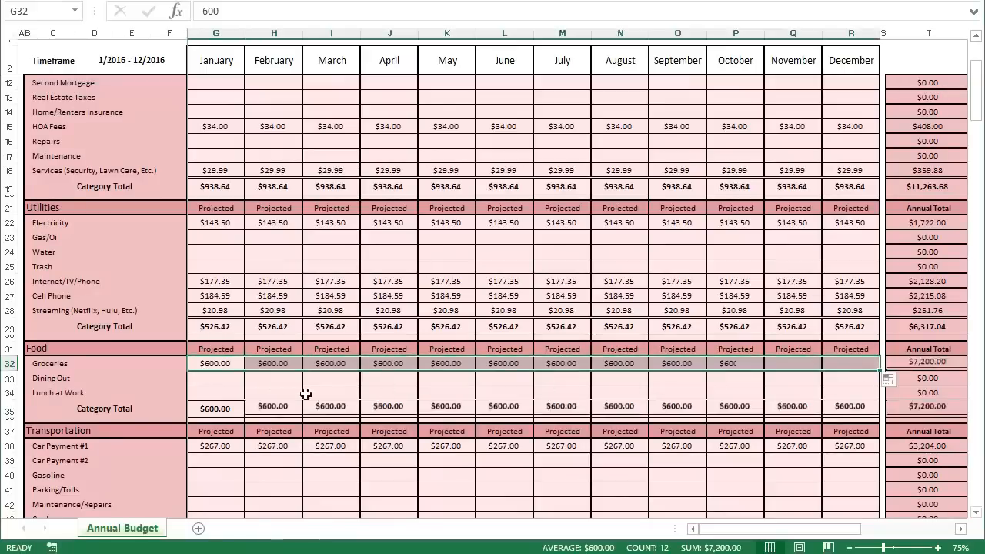
- Enter 200 for Dining Out in January and copy it across through December
left_click(221, 377)
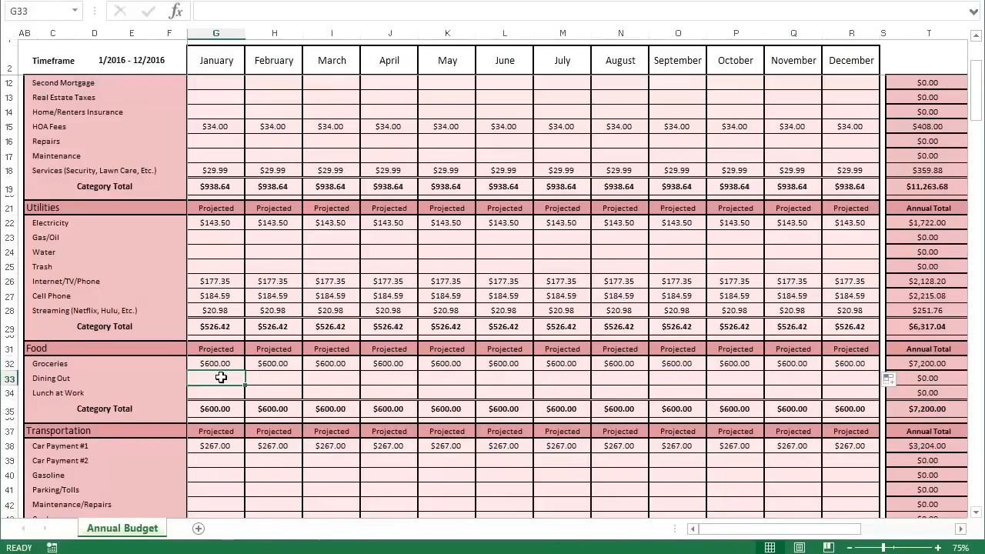
type("200")
key("ctrl+Return")
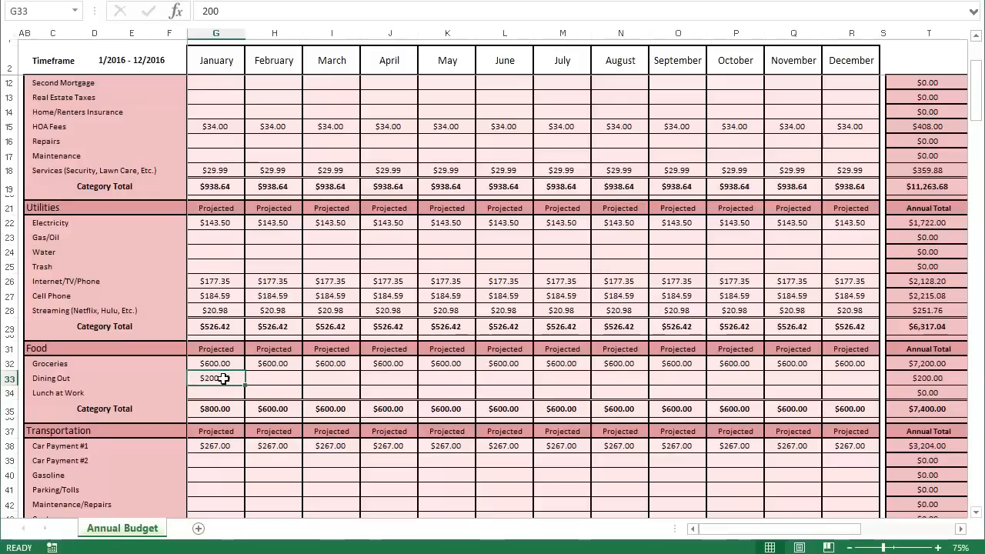
left_click_drag(245, 385, 862, 383)
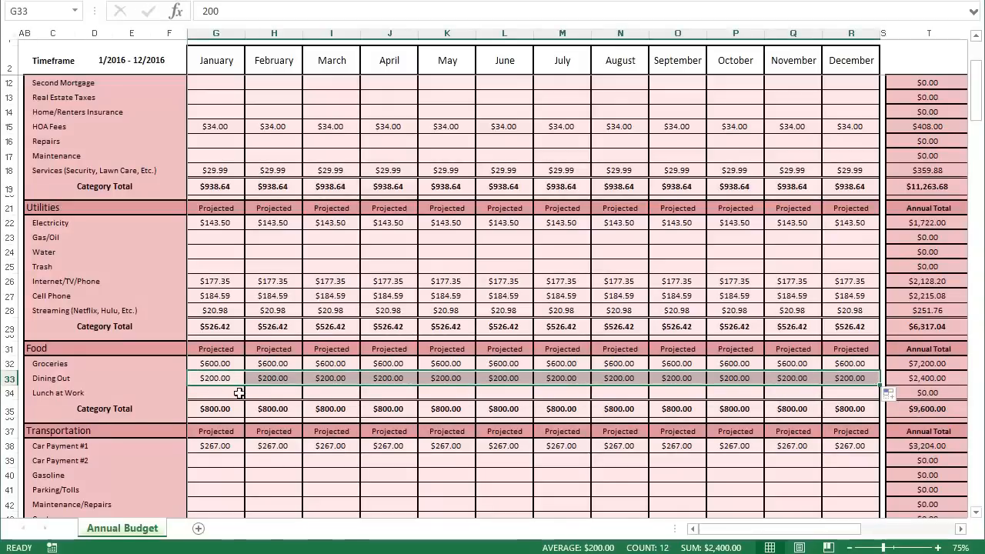
- Enter 150 for Gasoline in January and copy it across through December
scroll(250, 385, "down", 2)
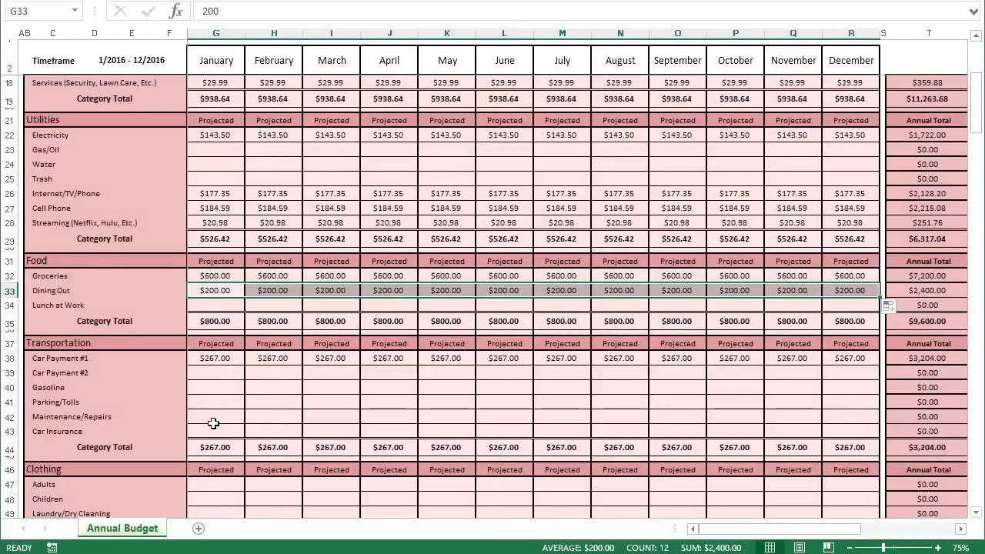
left_click(214, 391)
type("150")
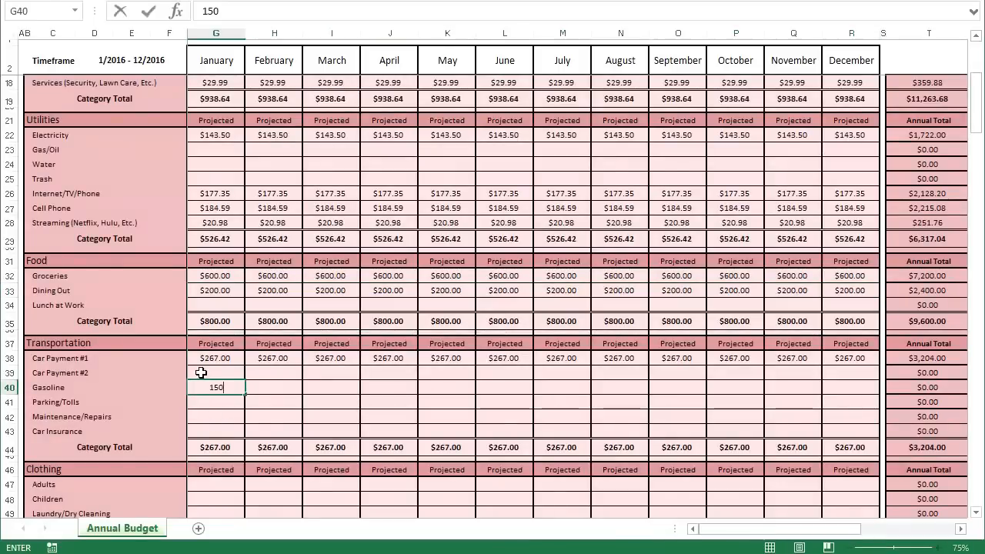
left_click(260, 391)
left_click_drag(245, 394, 854, 391)
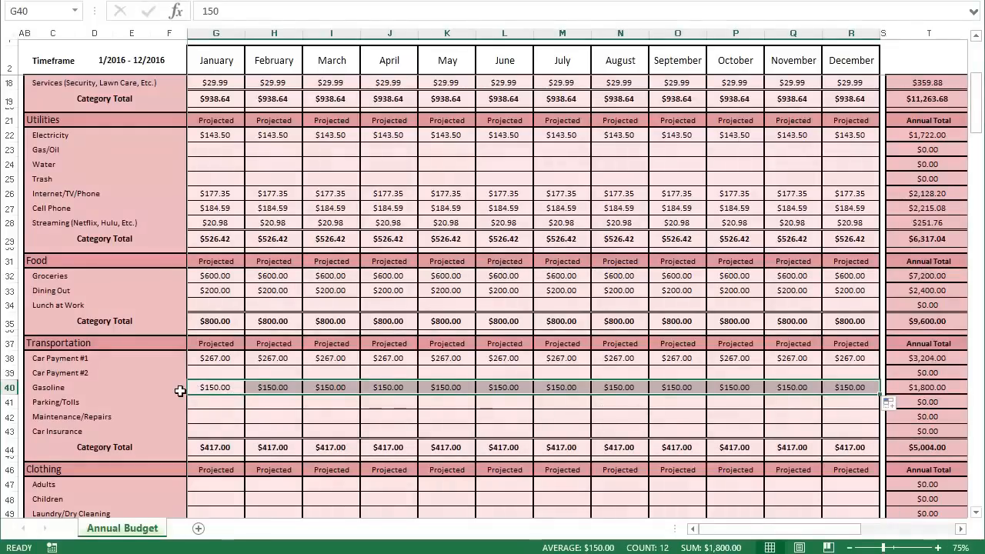
- Enter 50 each for Adults and Children clothing in January and copy both rows across through December
scroll(179, 391, "down", 2)
left_click(208, 405)
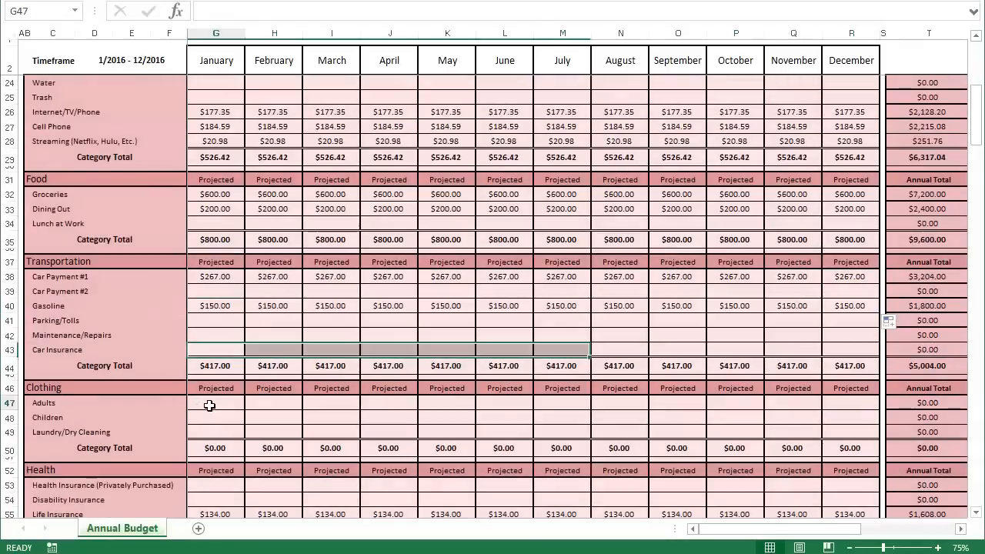
type("50")
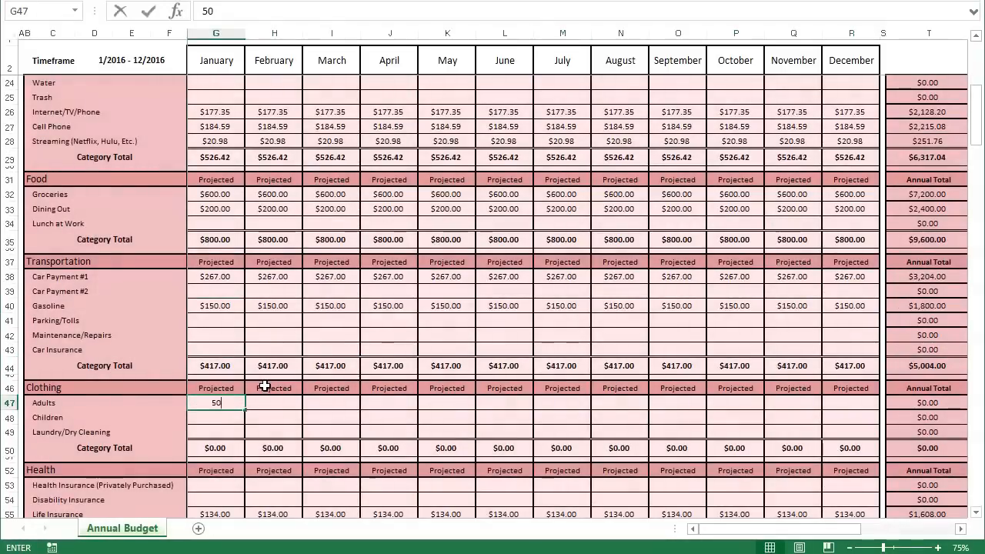
key("Return")
type("50")
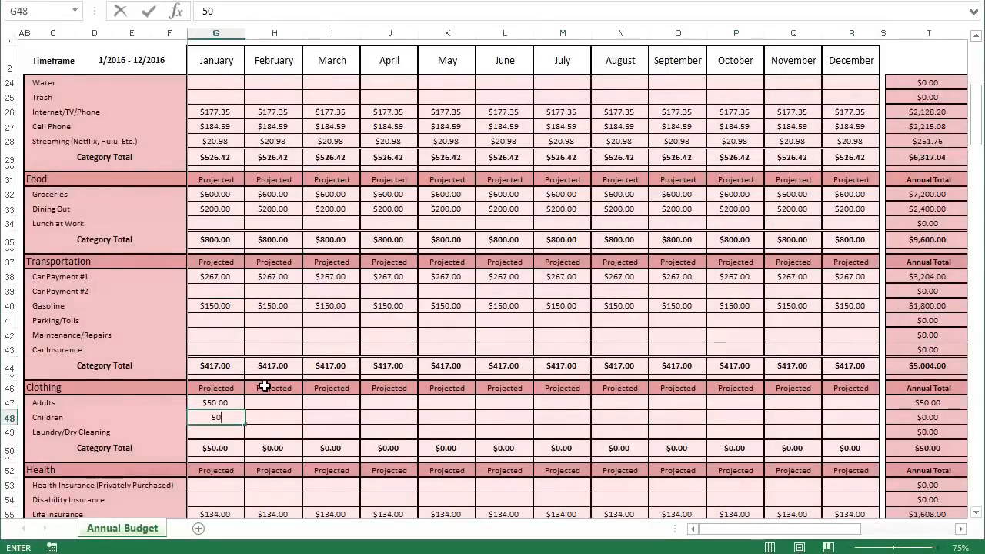
key("Return")
key("Up")
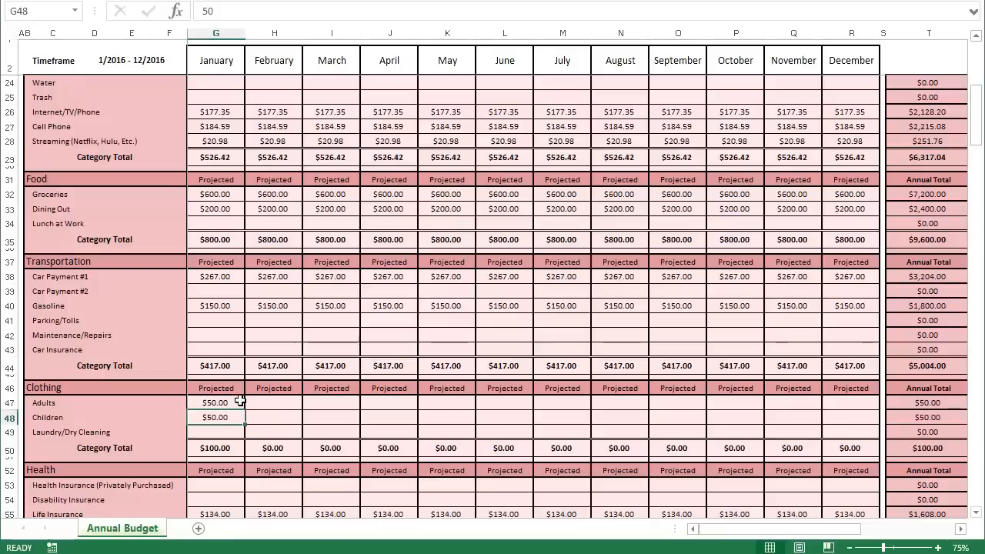
left_click(231, 403)
left_click_drag(246, 409, 877, 406)
left_click(235, 418)
left_click_drag(246, 424, 877, 420)
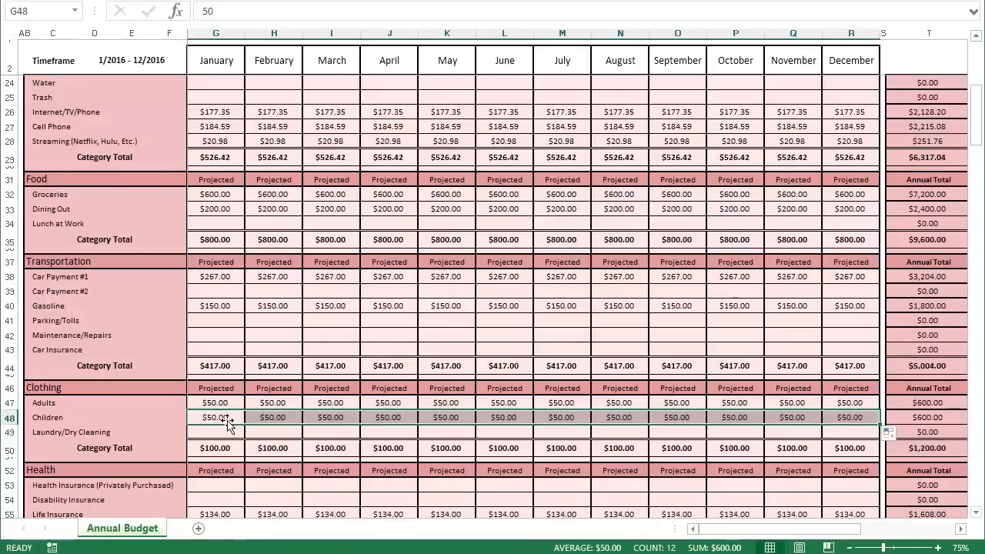
- Enter 75 for Doctor/Dentist/Optometrist Visits in January and copy it across through December
scroll(228, 416, "down", 5)
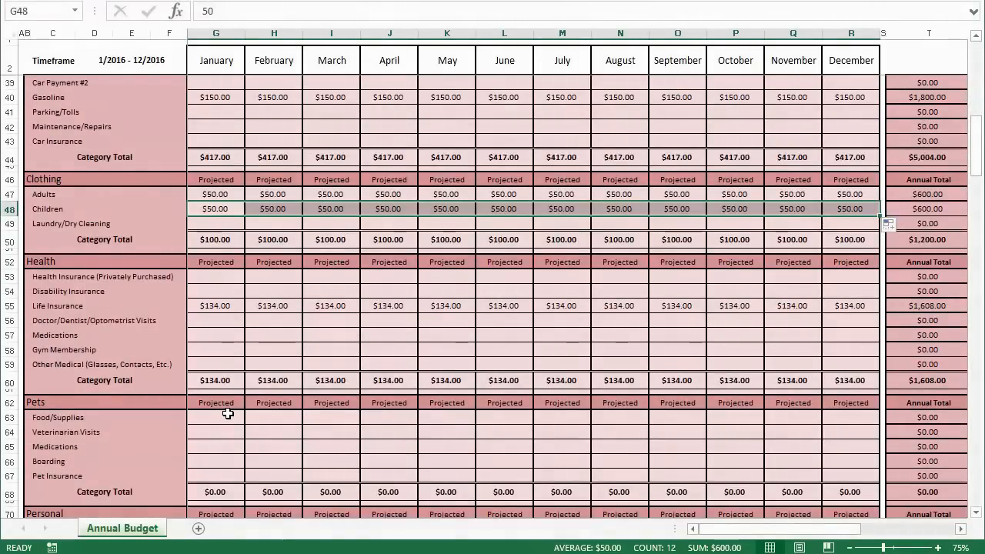
left_click(215, 322)
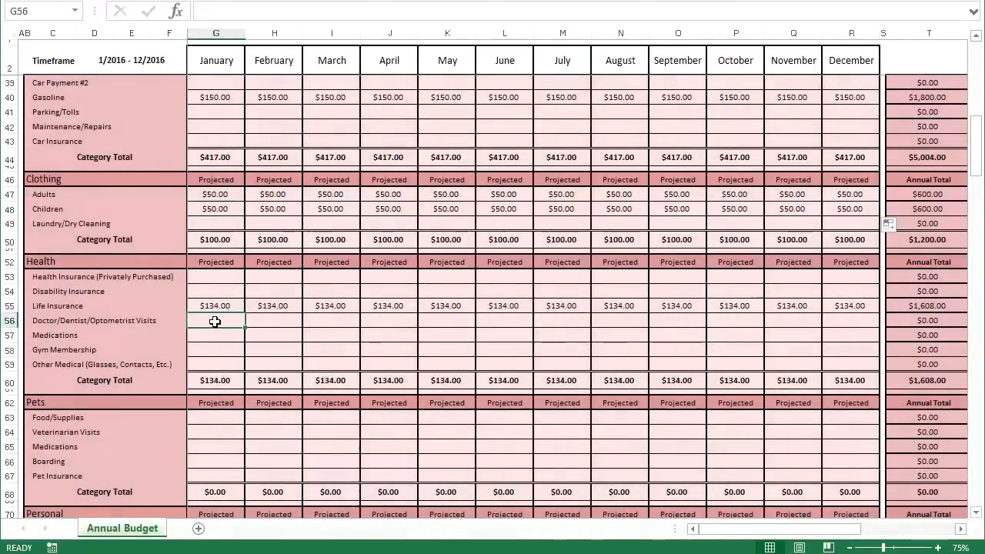
type("75")
key("ctrl+Return")
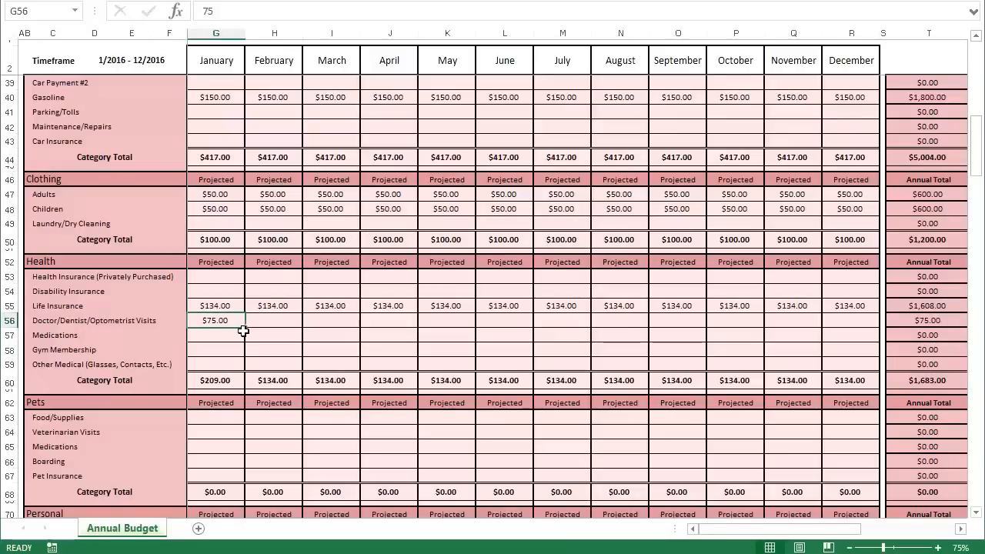
left_click_drag(245, 327, 853, 334)
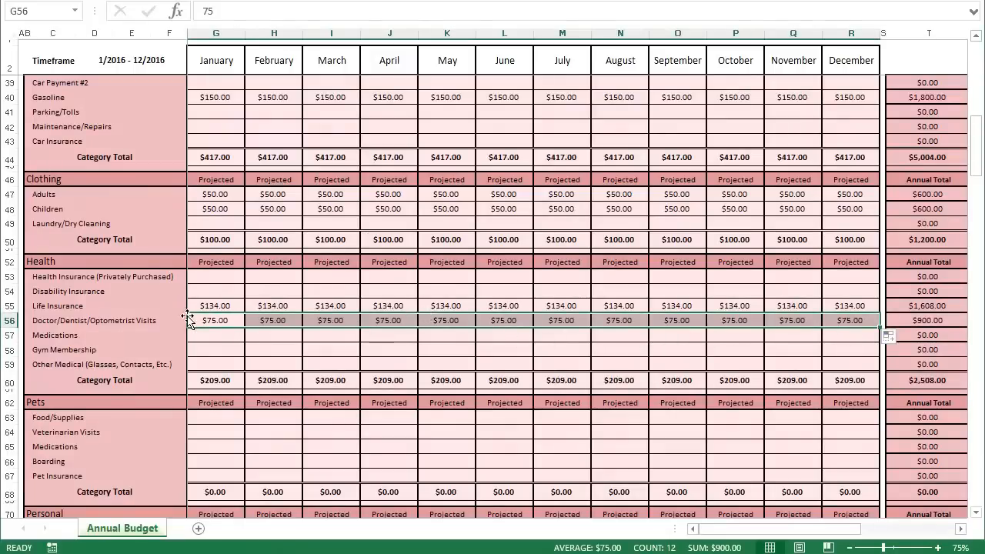
- Enter 35 for pet Food/Supplies in January and copy it across through December
scroll(154, 323, "down", 2)
left_click(219, 326)
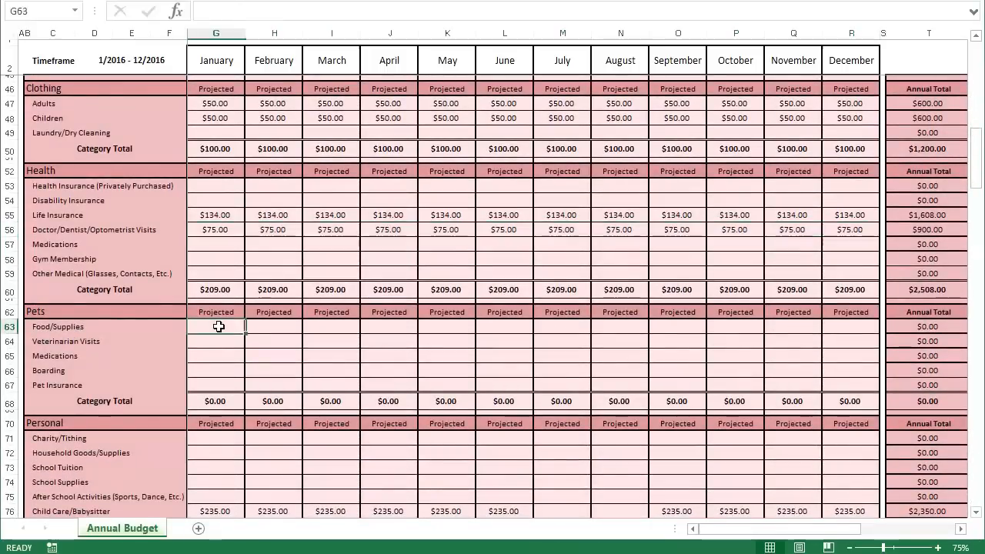
type("35")
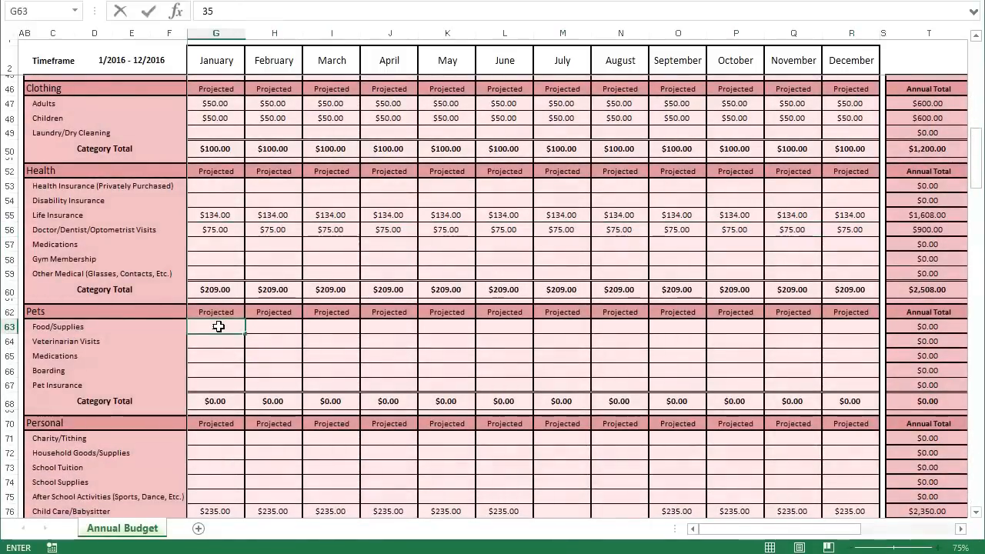
left_click(219, 326)
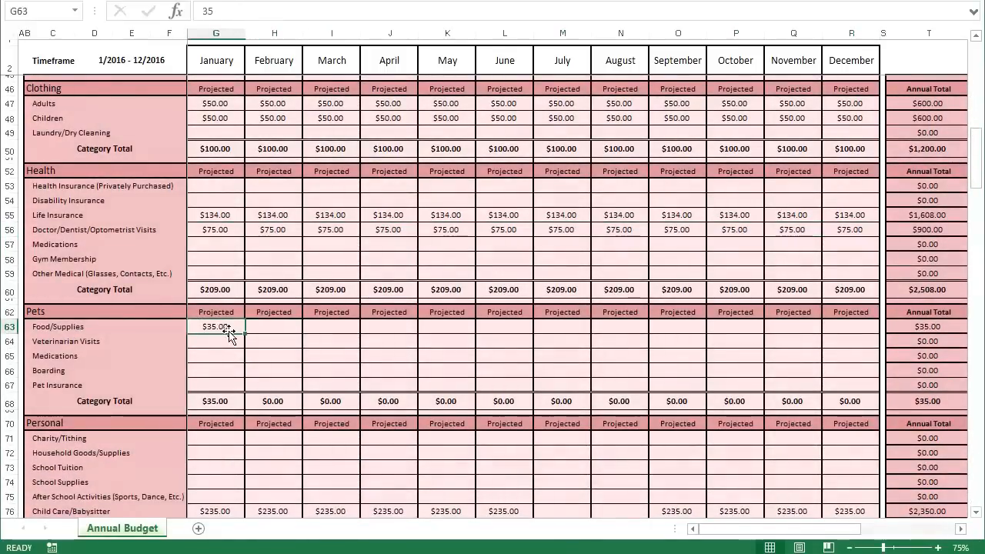
left_click_drag(248, 331, 858, 333)
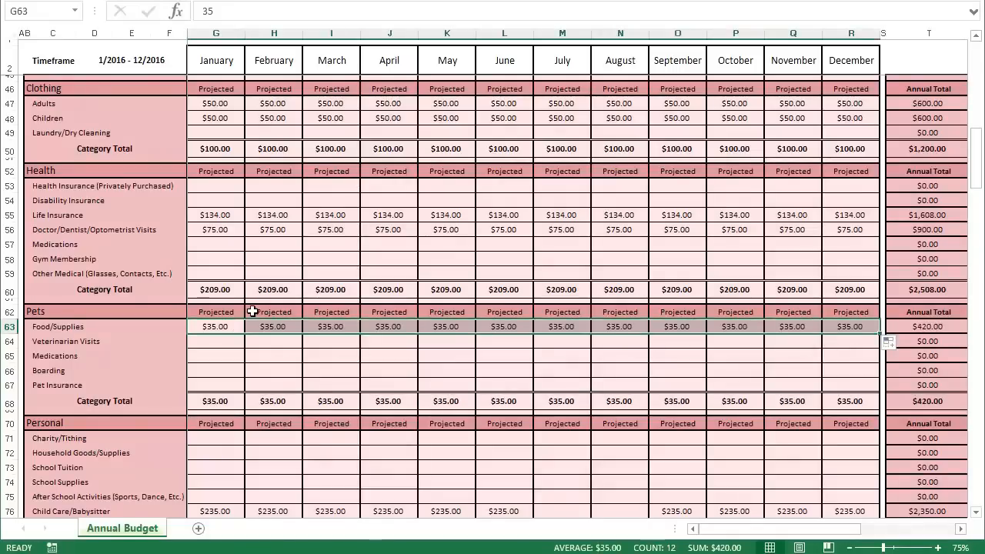
- Enter 100 for Charity/Tithing in January and copy it across through December
scroll(108, 319, "down", 3)
left_click(199, 321)
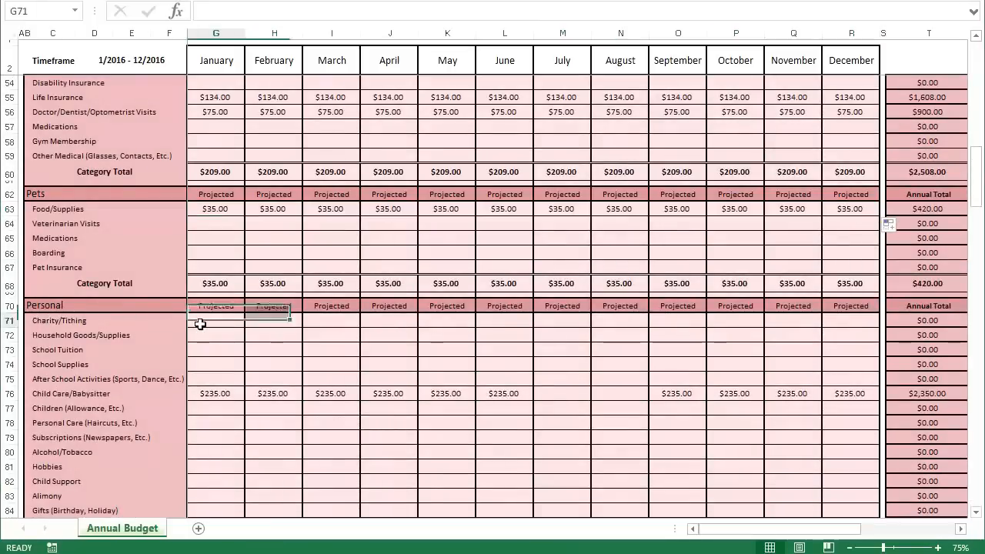
type("100")
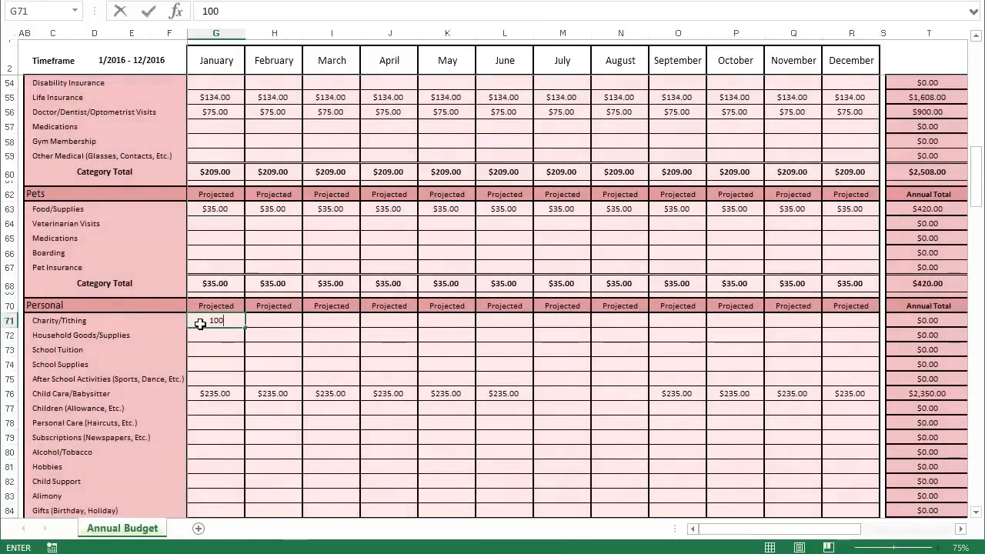
key("ctrl+Return")
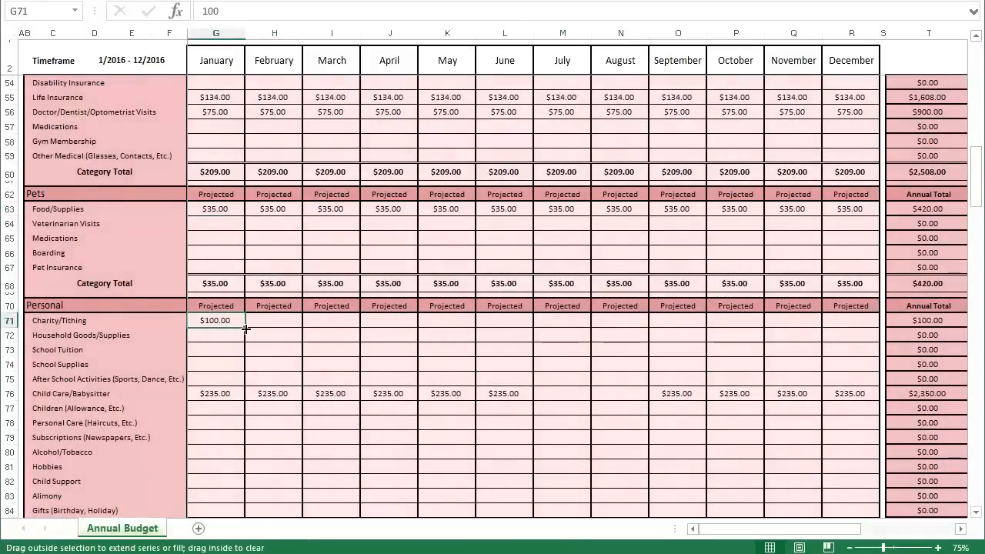
left_click_drag(246, 328, 853, 330)
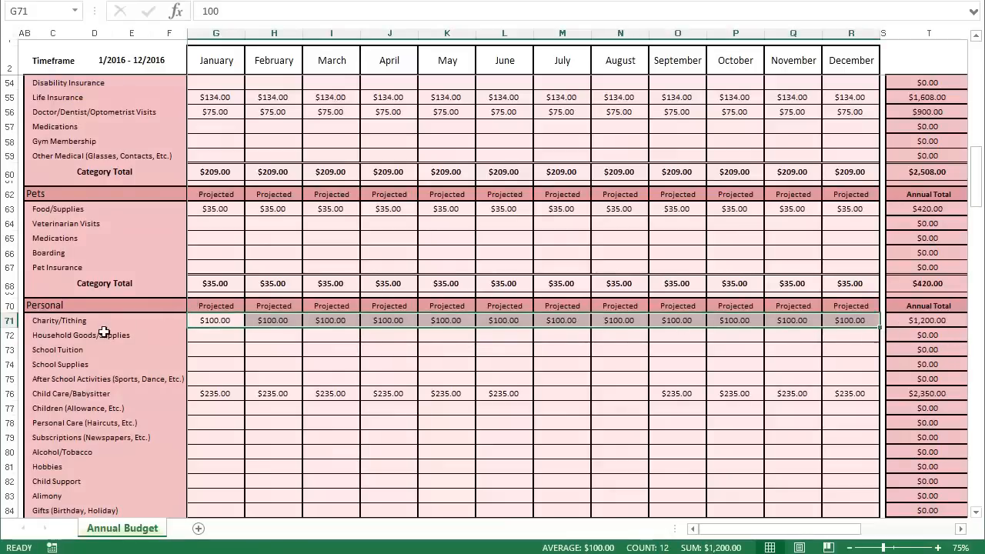
- Enter 40 for Children (Allowance, Etc.) in January and copy it across through December
scroll(127, 330, "down", 2)
left_click(197, 320)
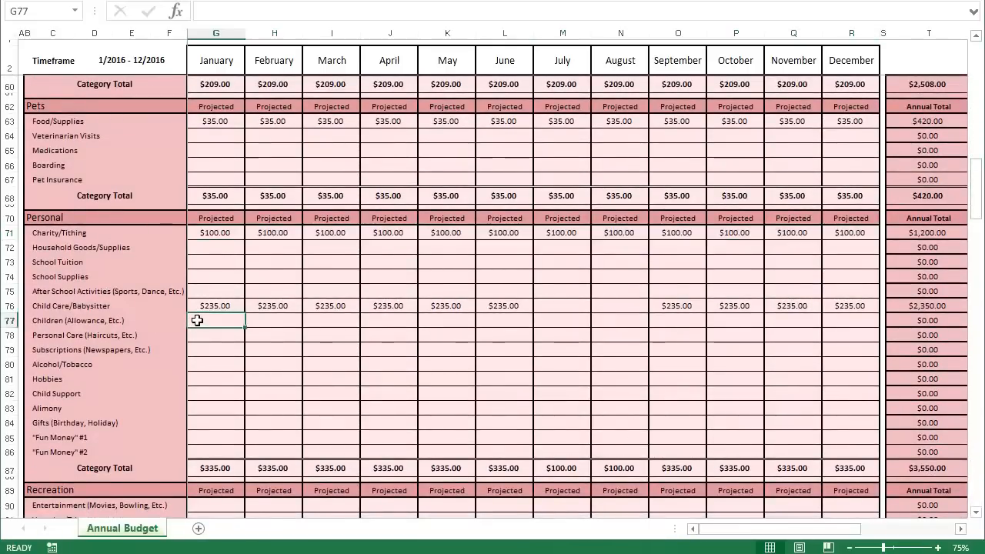
type("40")
key("ctrl+Return")
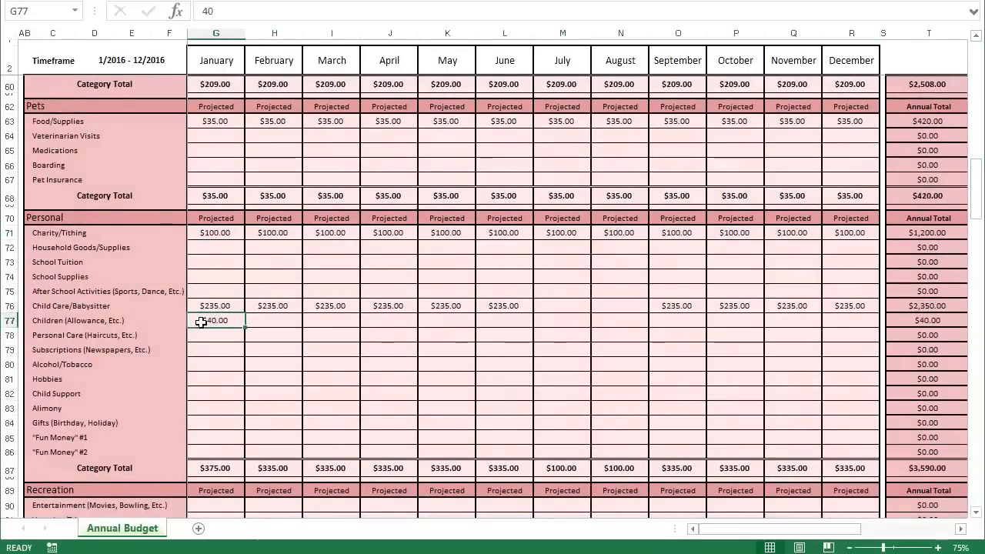
left_click_drag(244, 327, 864, 334)
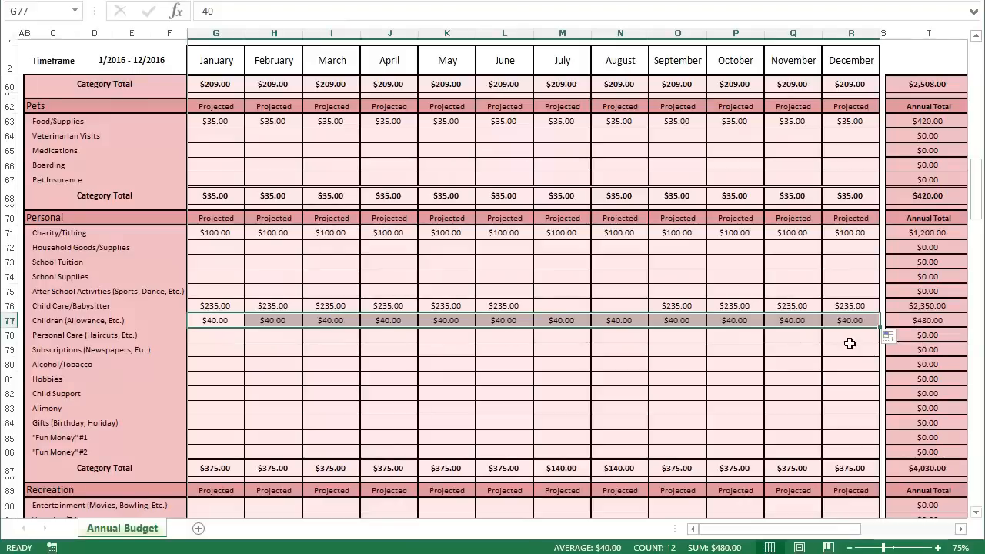
- Enter 100 for After School Activities in January and copy it across through December
left_click(218, 288)
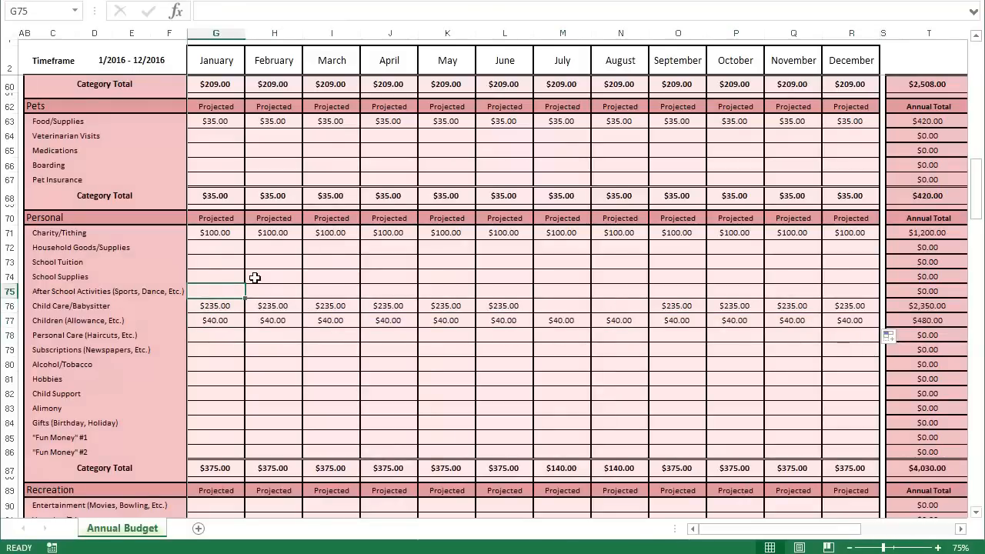
type("10")
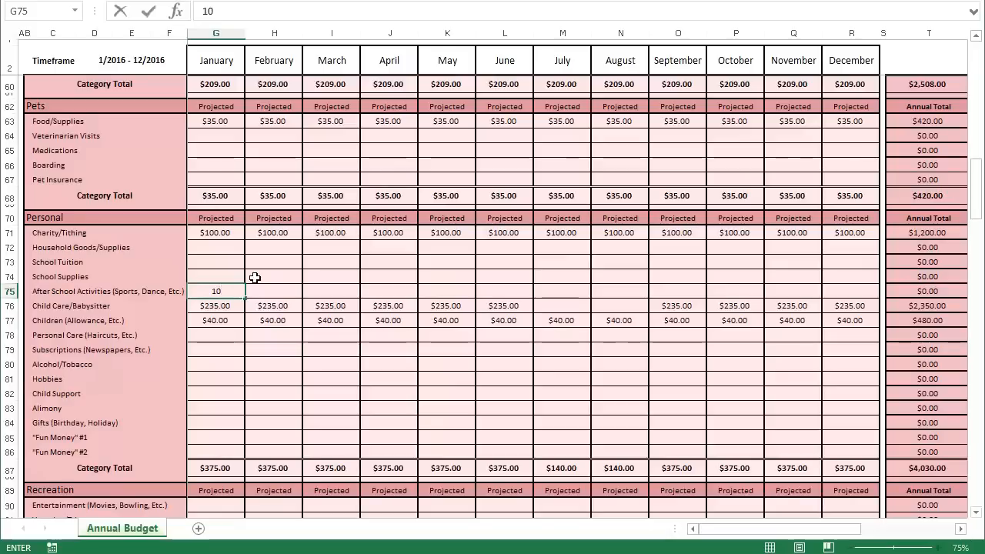
type("0")
key("ctrl+Return")
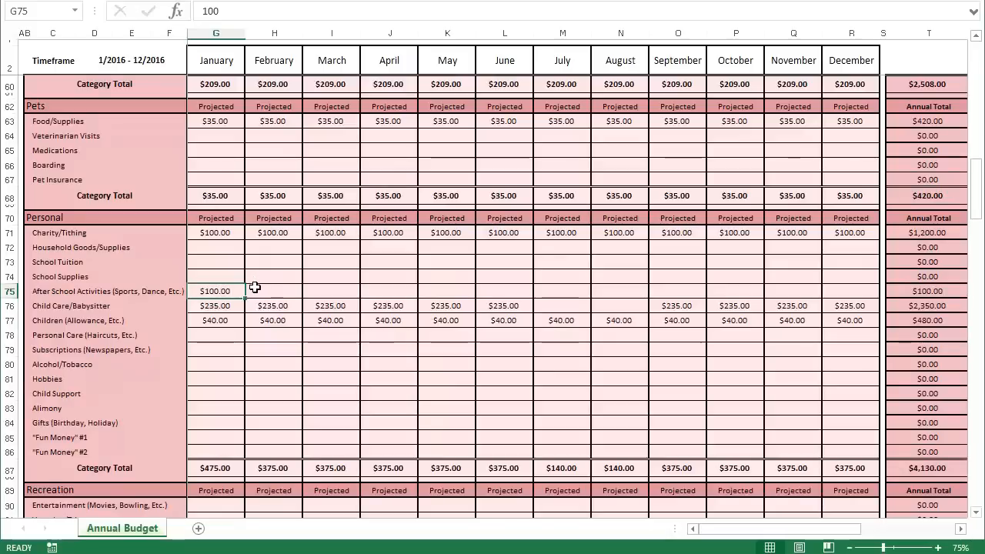
left_click_drag(244, 298, 861, 286)
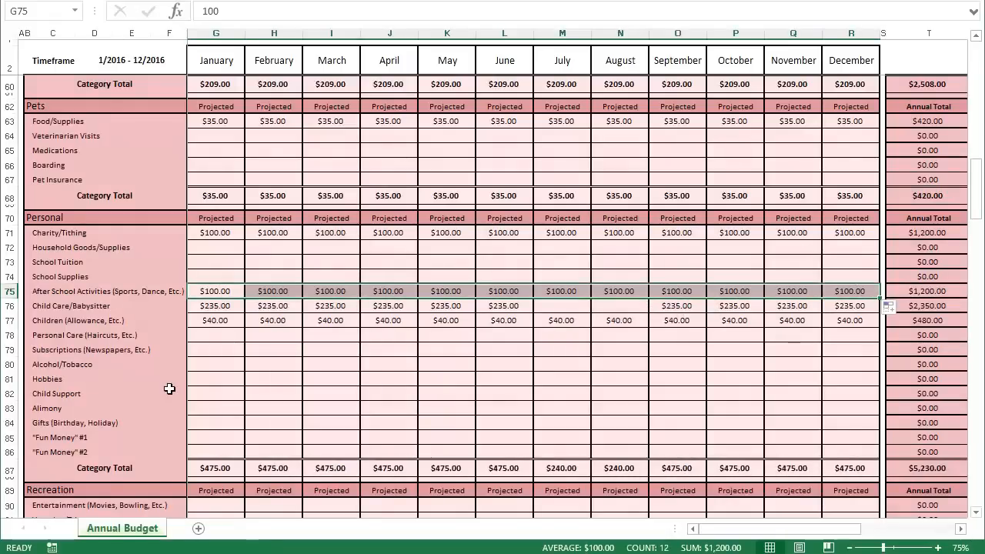
- Enter 80 each for "Fun Money" #1 and #2 in January and copy both rows across through December
scroll(166, 385, "down", 2)
left_click(218, 352)
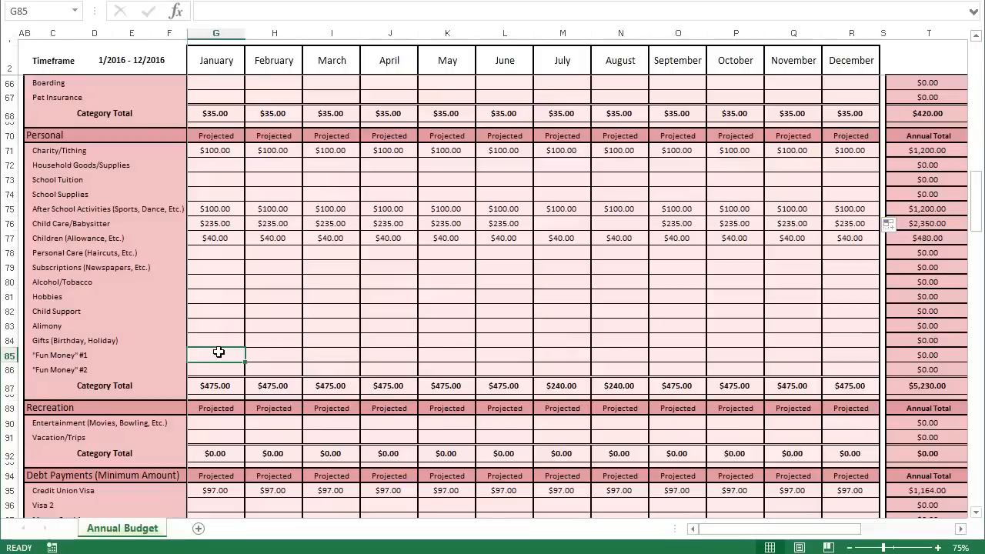
type("80")
key("Return")
type("8")
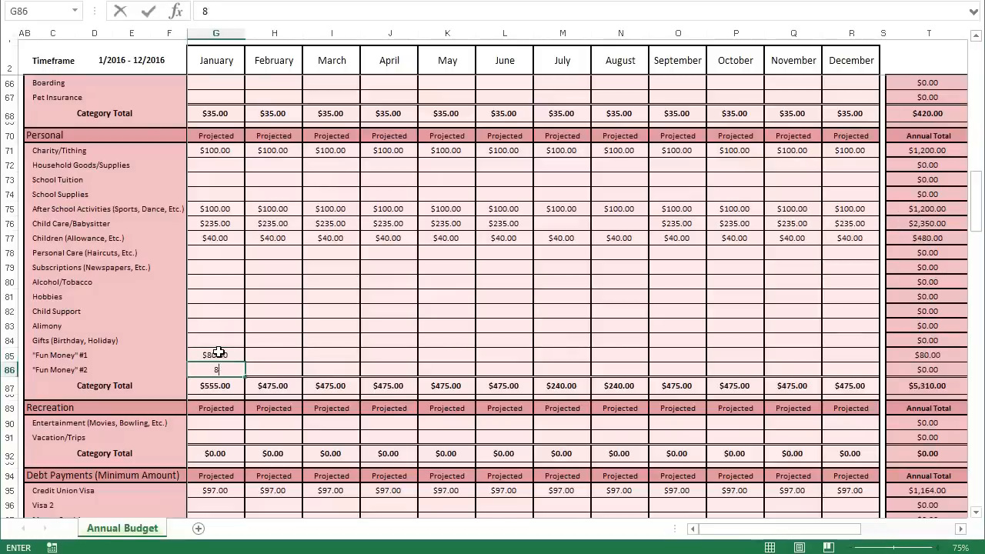
left_click(220, 352)
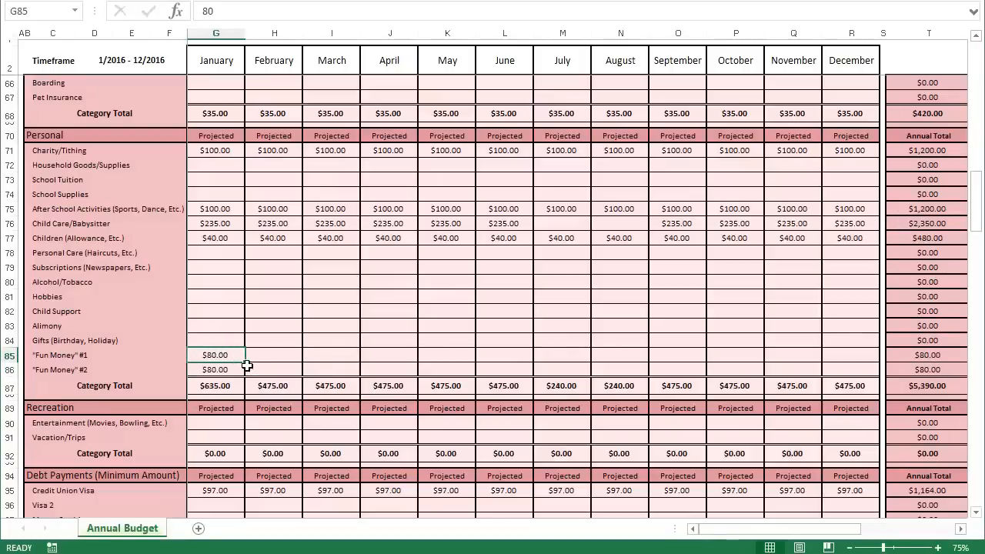
left_click_drag(247, 356, 865, 358)
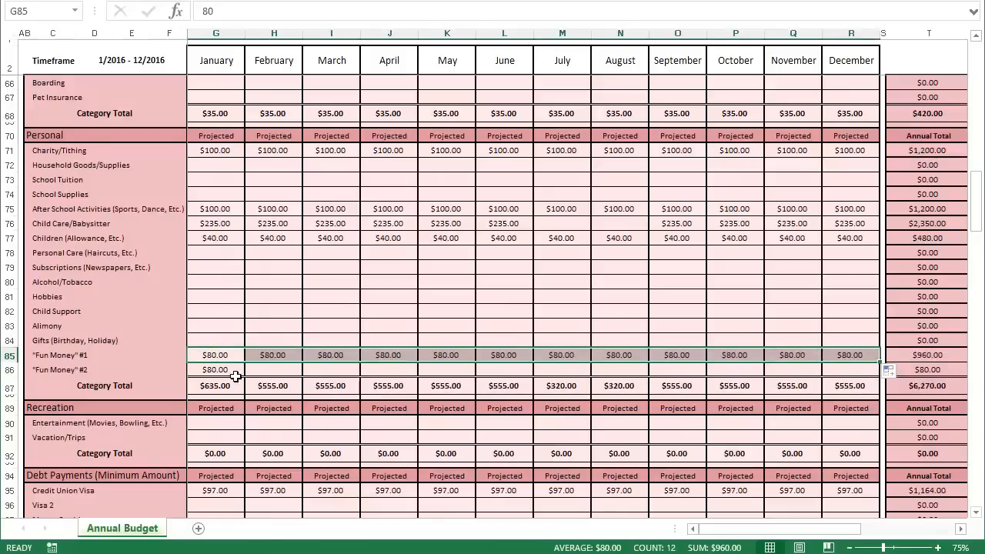
left_click(243, 371)
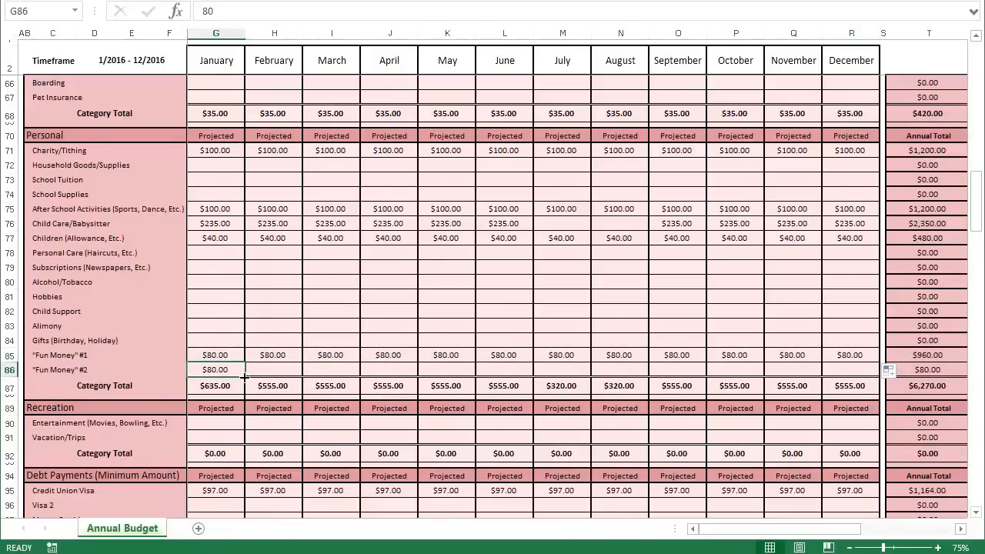
left_click_drag(243, 376, 873, 374)
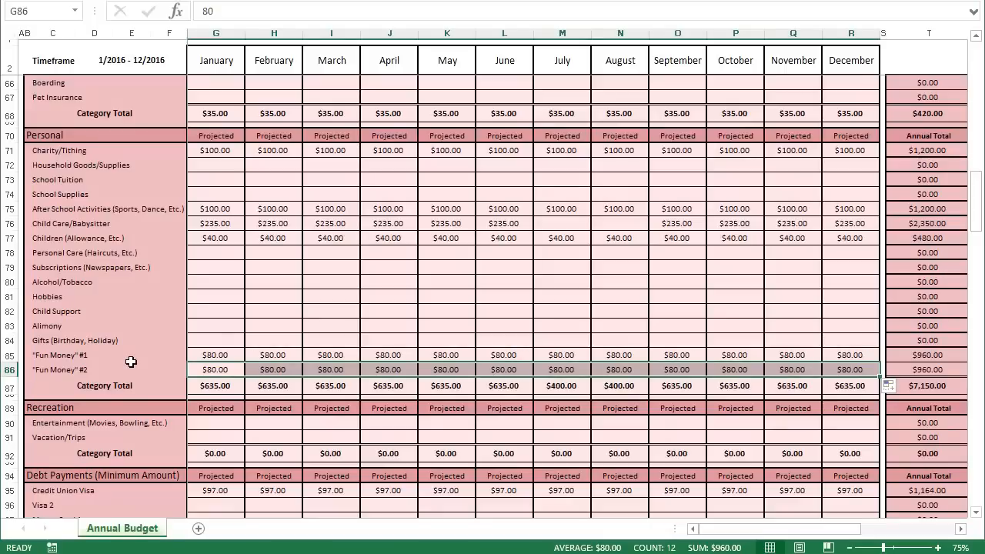
- Enter 50 for Entertainment under Recreation in January and copy it across through December
scroll(223, 341, "down", 3)
left_click(219, 298)
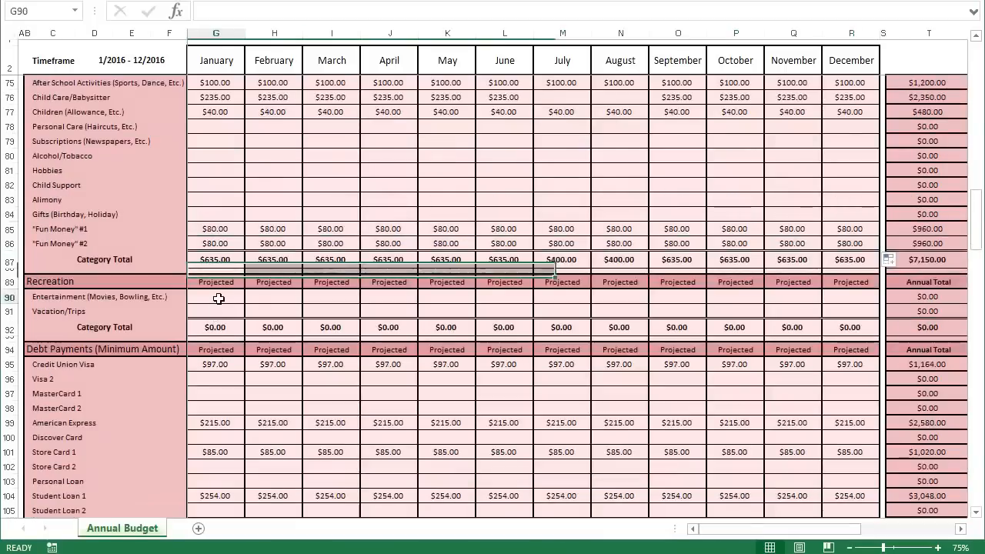
type("50")
key("ctrl+Return")
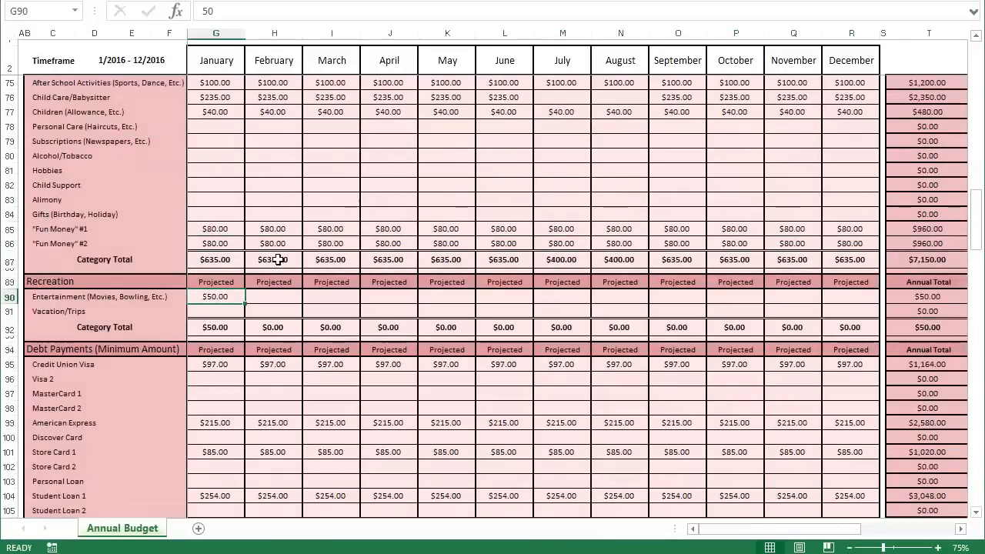
left_click_drag(245, 303, 852, 301)
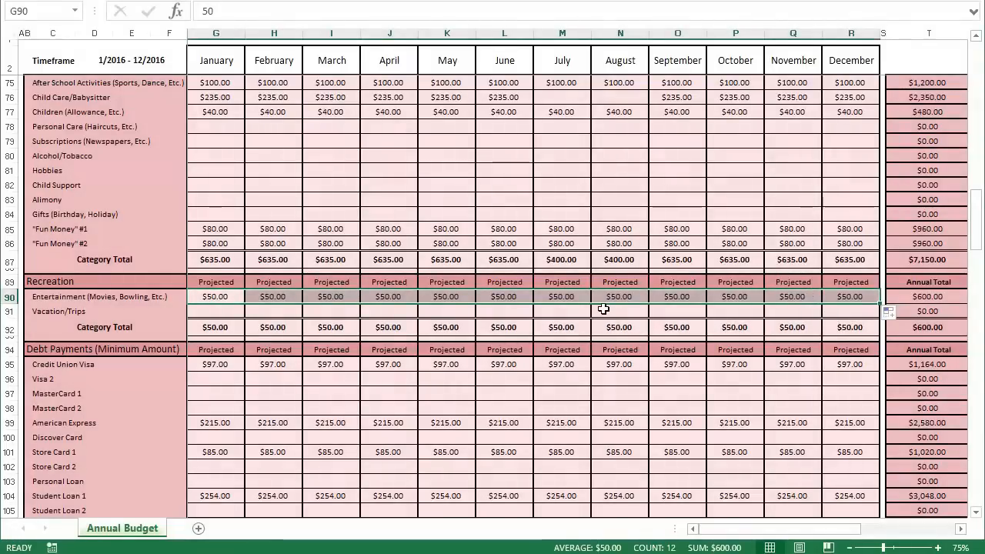
- Review the projected amounts in the budget categories from Recreation back up to Net Income
left_click(604, 309)
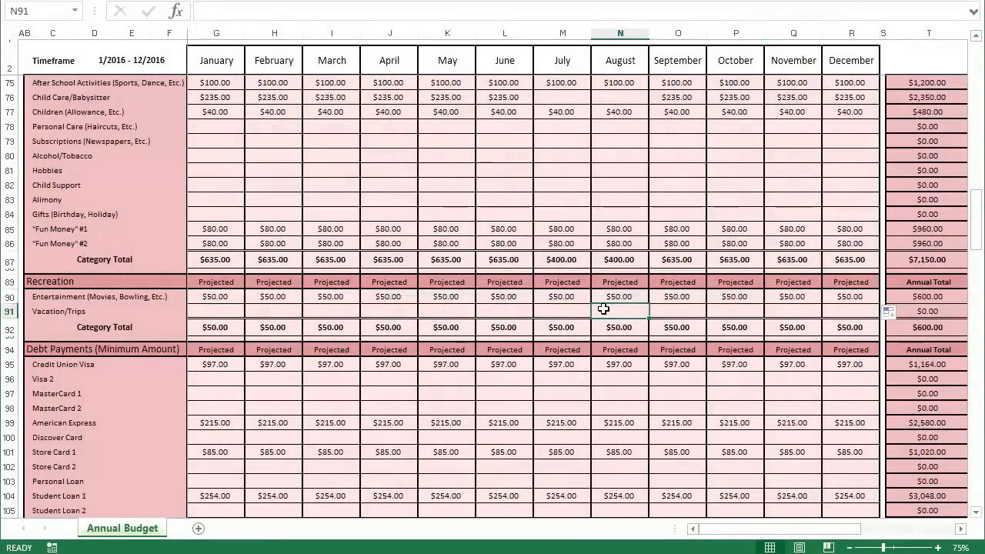
scroll(603, 308, "up", 2)
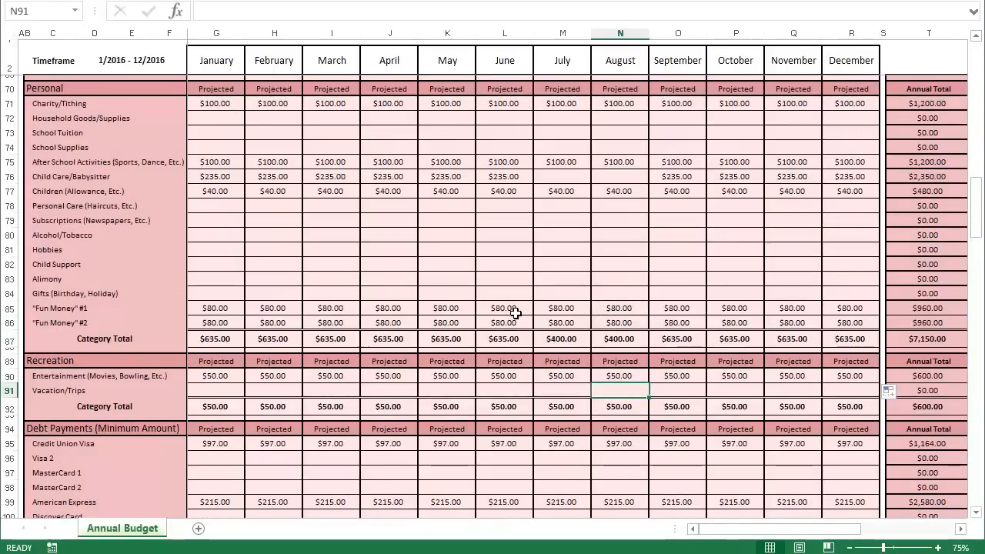
scroll(460, 341, "up", 15)
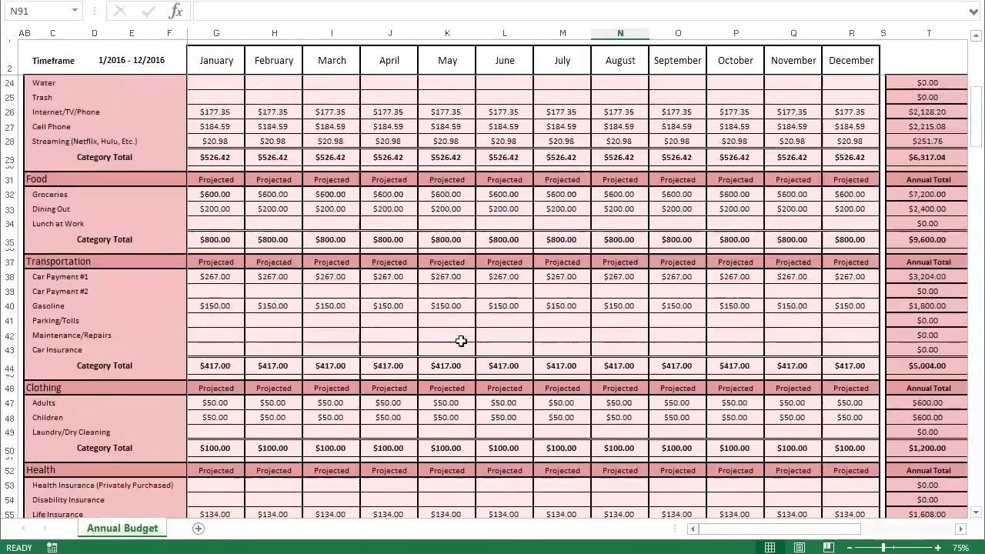
scroll(460, 341, "up", 2)
scroll(461, 341, "up", 2)
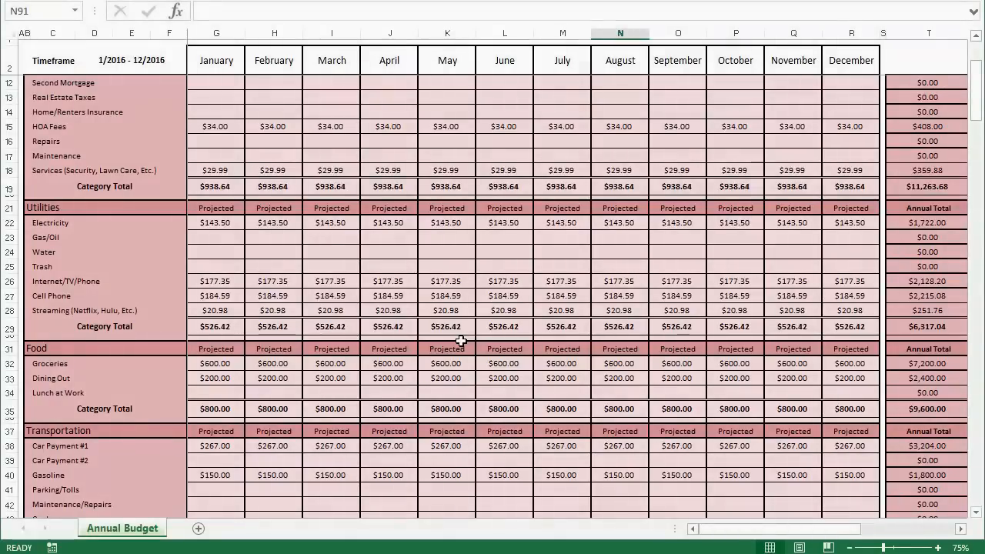
scroll(462, 342, "up", 3)
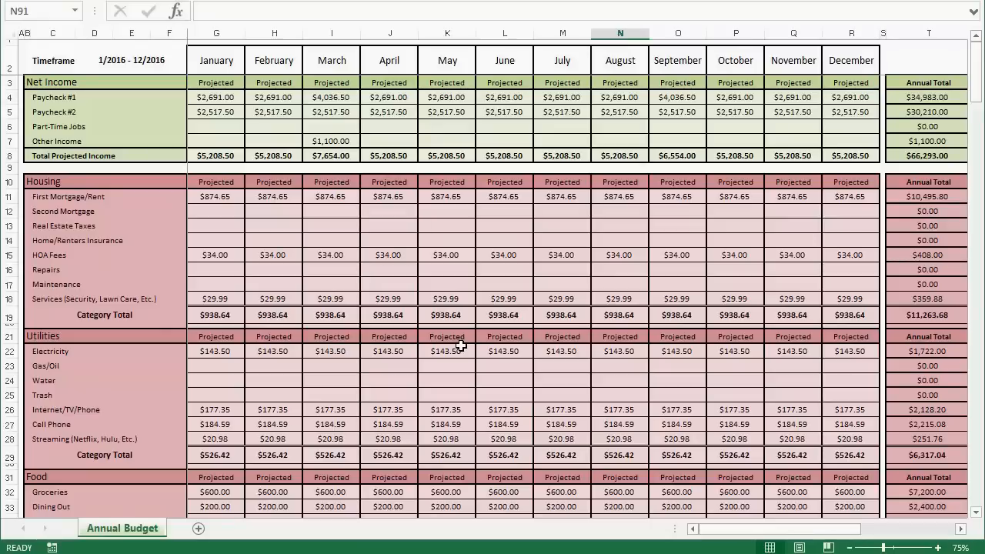
scroll(460, 346, "down", 2)
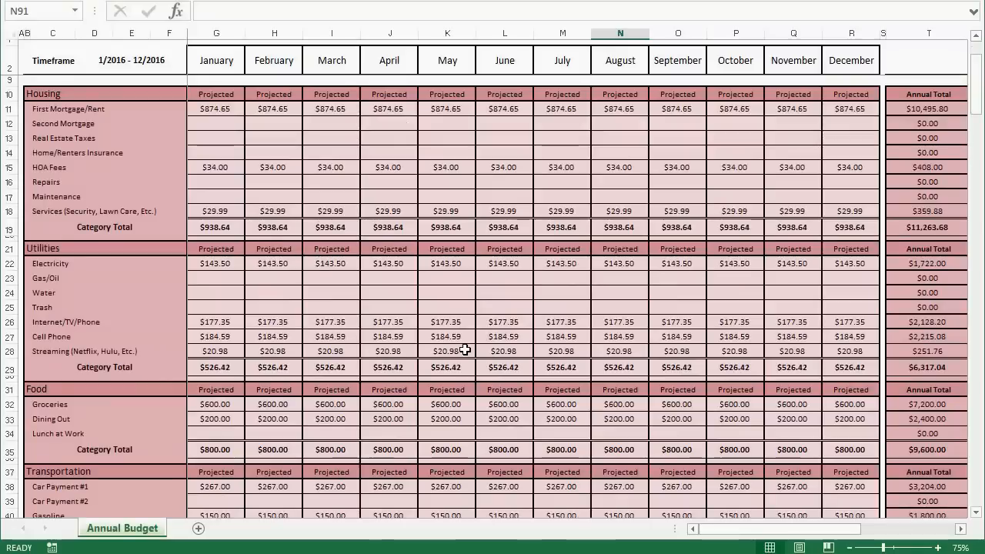
scroll(464, 347, "up", 2)
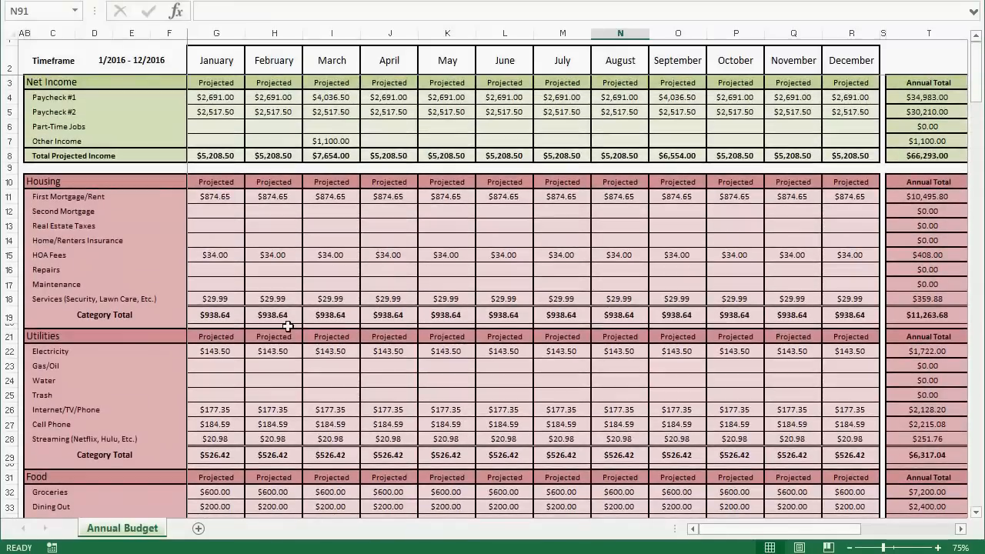
- Enter 150 for Water under Utilities in February and May
scroll(281, 324, "down", 3)
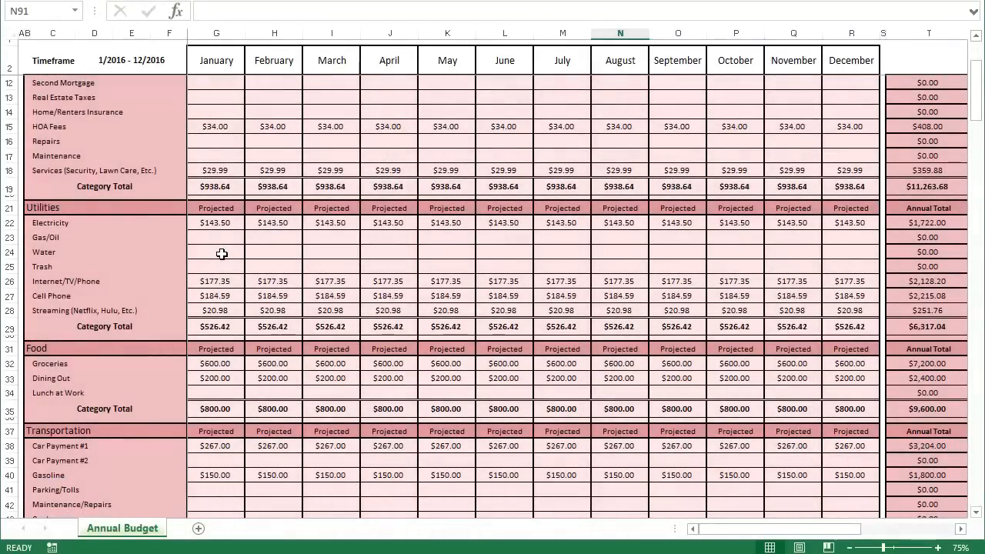
left_click(268, 253)
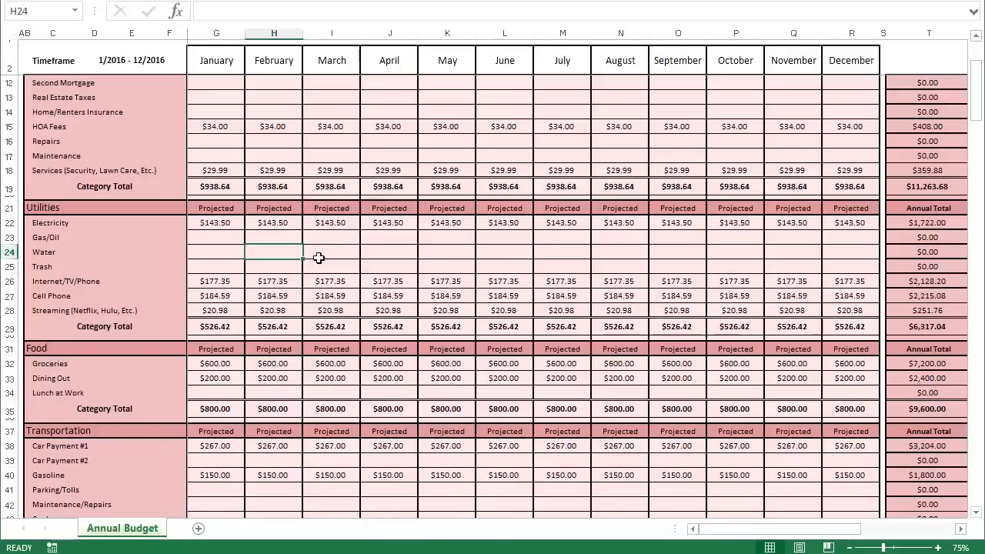
type("150")
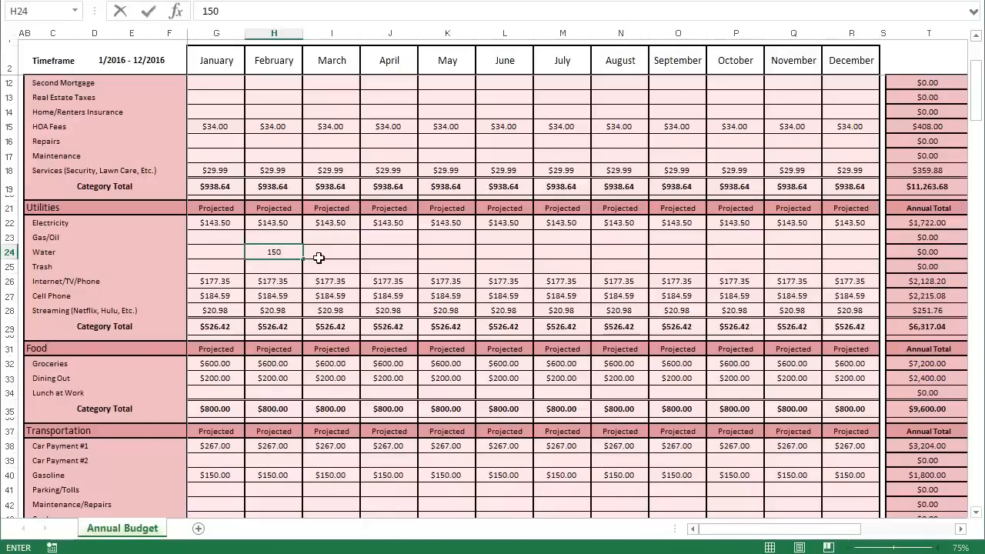
key("Tab")
key("Tab")
key("Tab")
type("150")
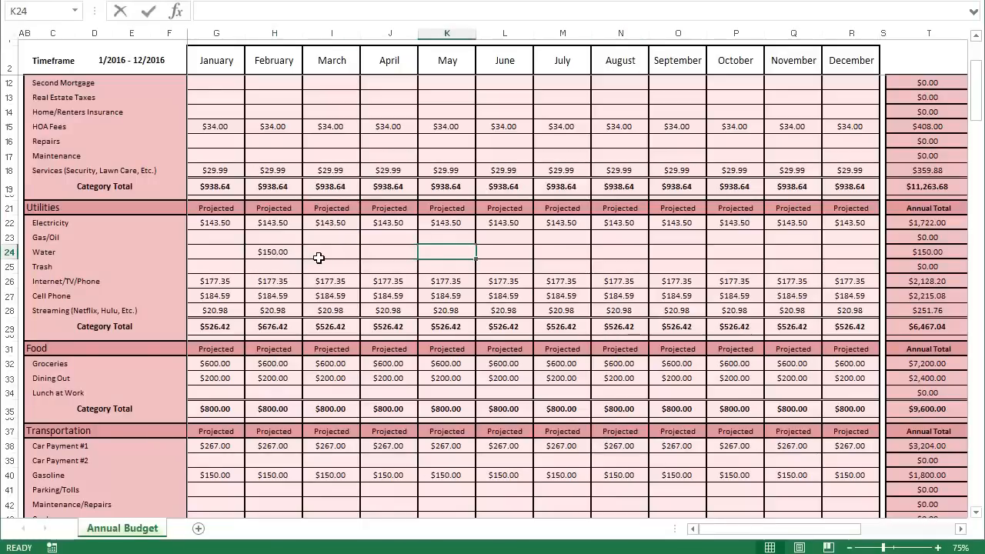
key("Tab")
key("Tab")
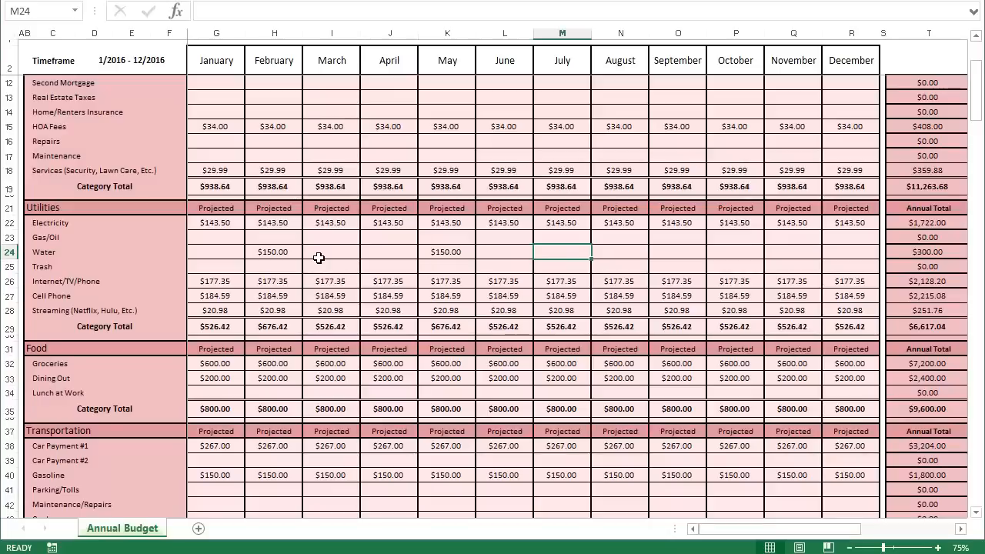
- Enter 150 for Water under Utilities in August and November
key("Tab")
type("150")
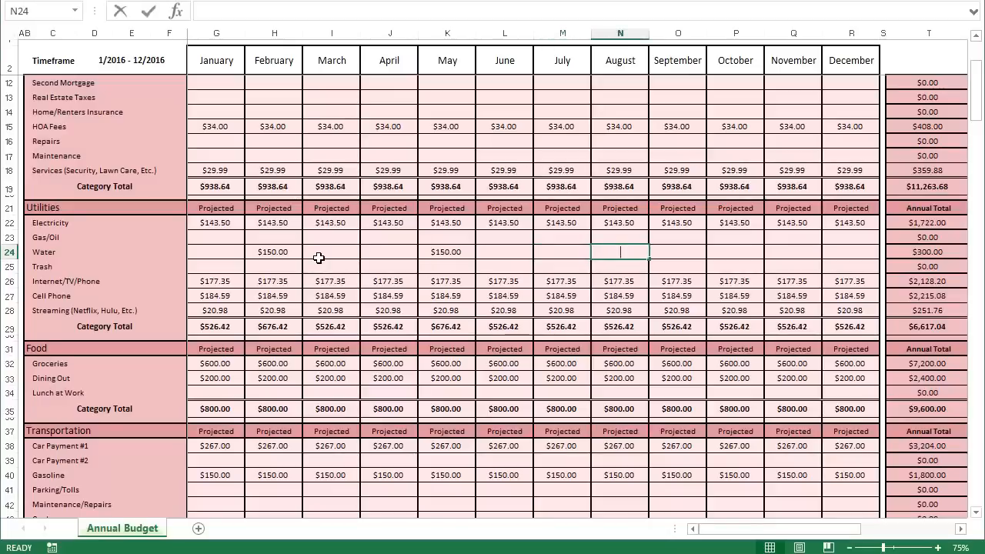
key("Tab")
key("Tab")
key("Tab")
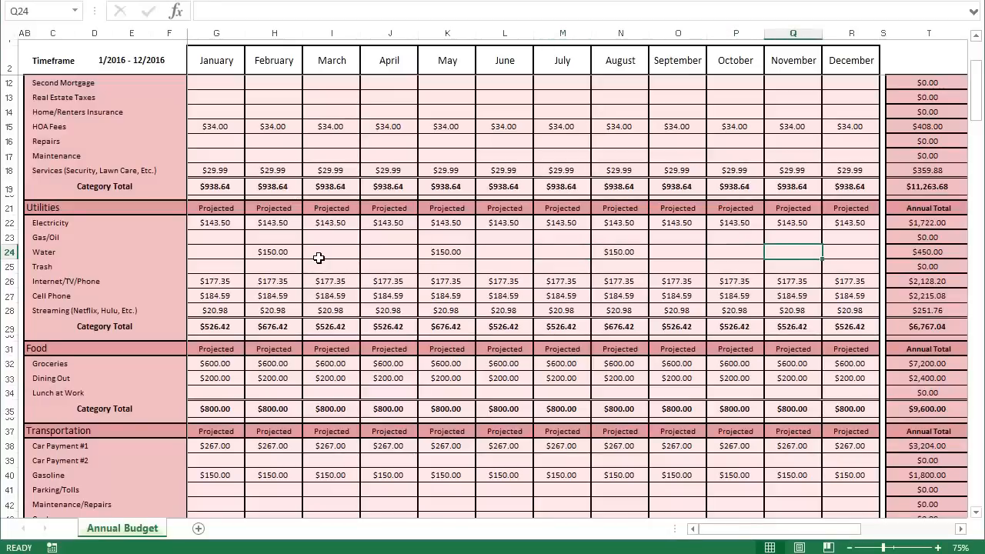
type("150")
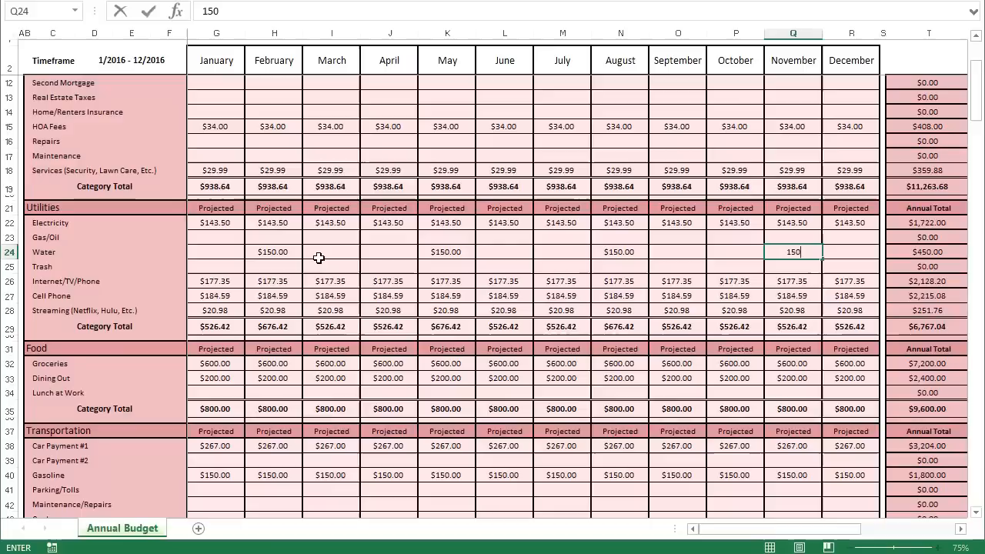
left_click(280, 269)
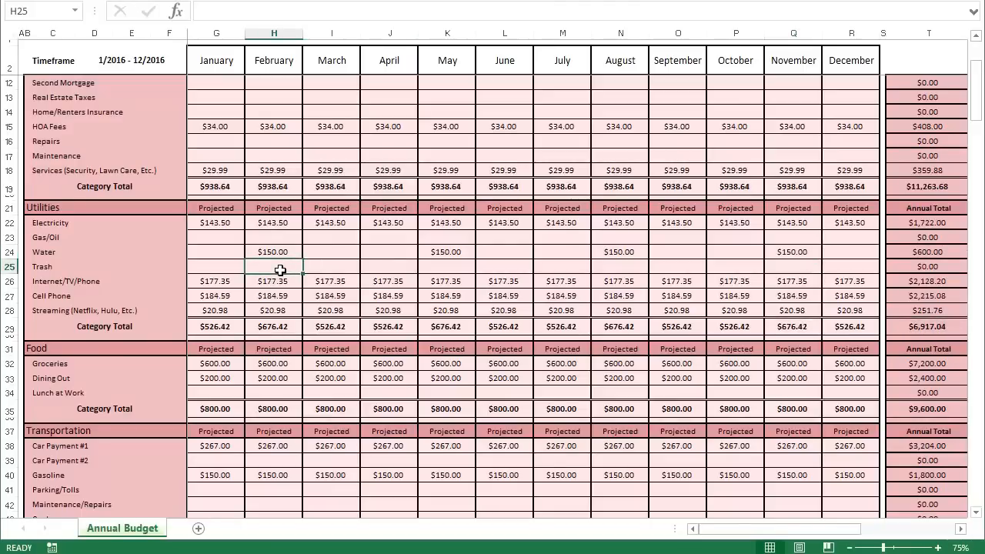
- Enter 665 for Car Insurance under Transportation in May
scroll(280, 268, "down", 2)
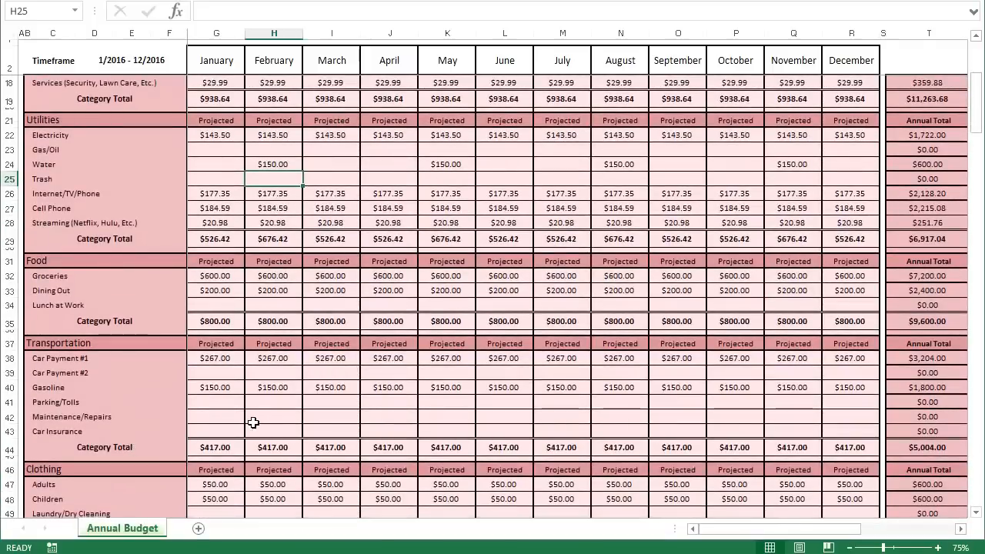
left_click(253, 425)
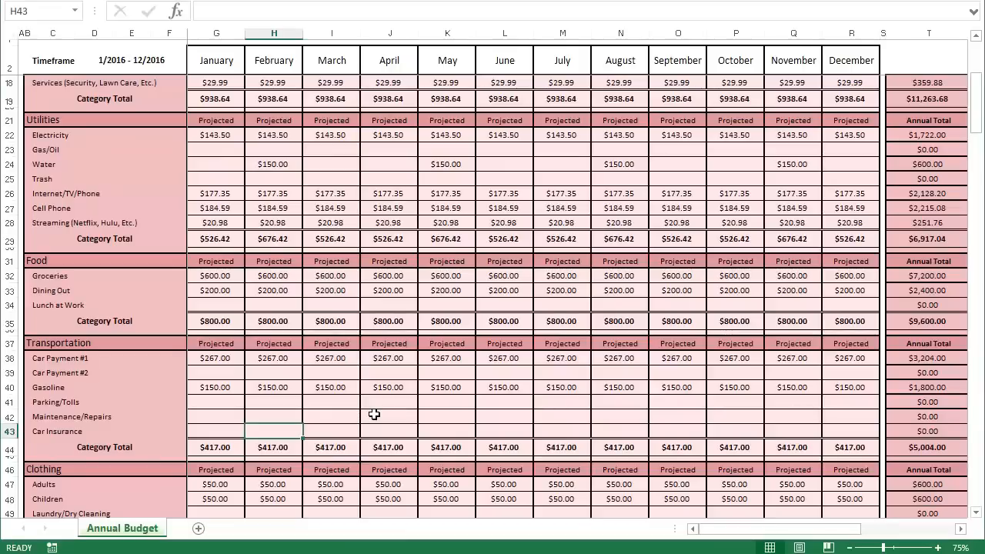
key("Right")
key("Right")
key("Right")
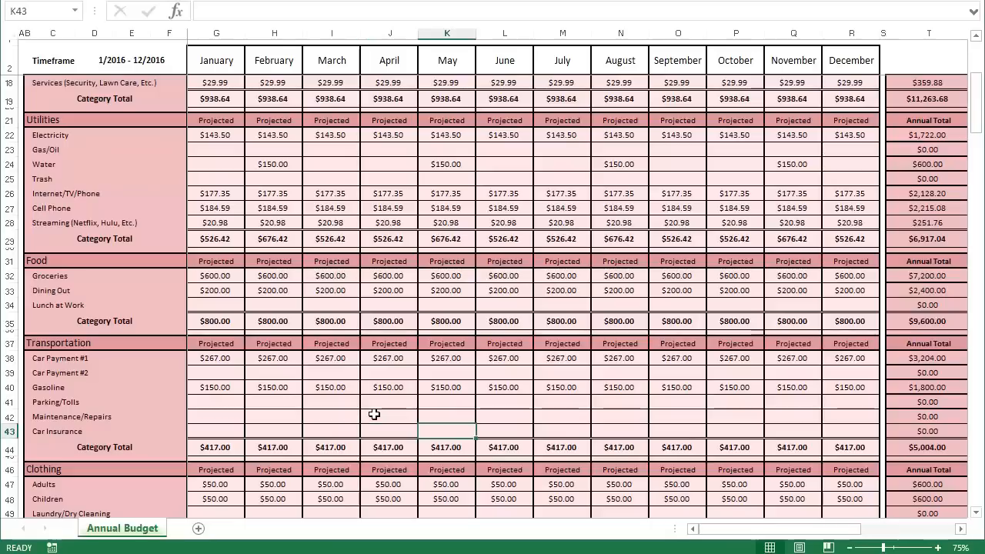
type("665")
key("Right")
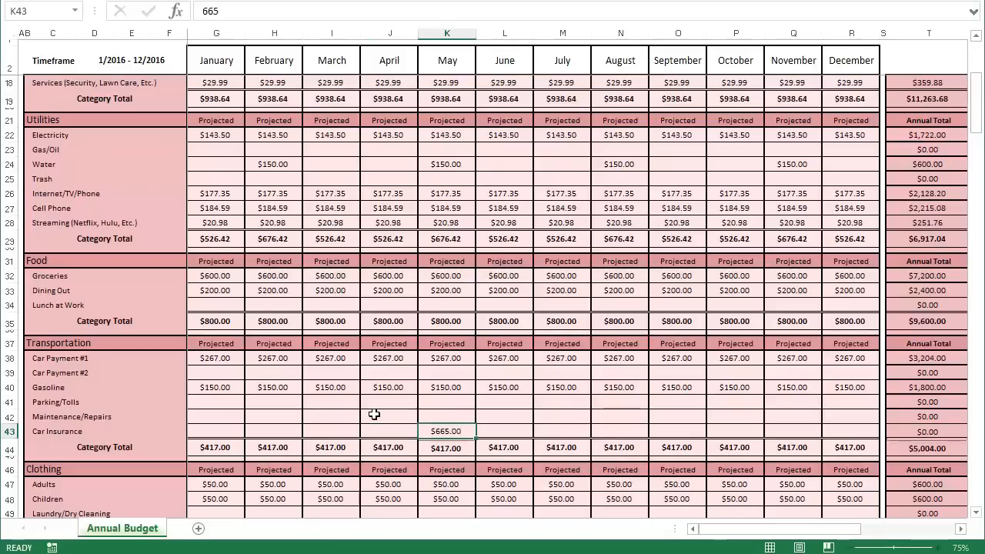
- Enter 665 for Car Insurance under Transportation in November
key("Right")
key("Right")
key("Right")
key("Right")
key("Right")
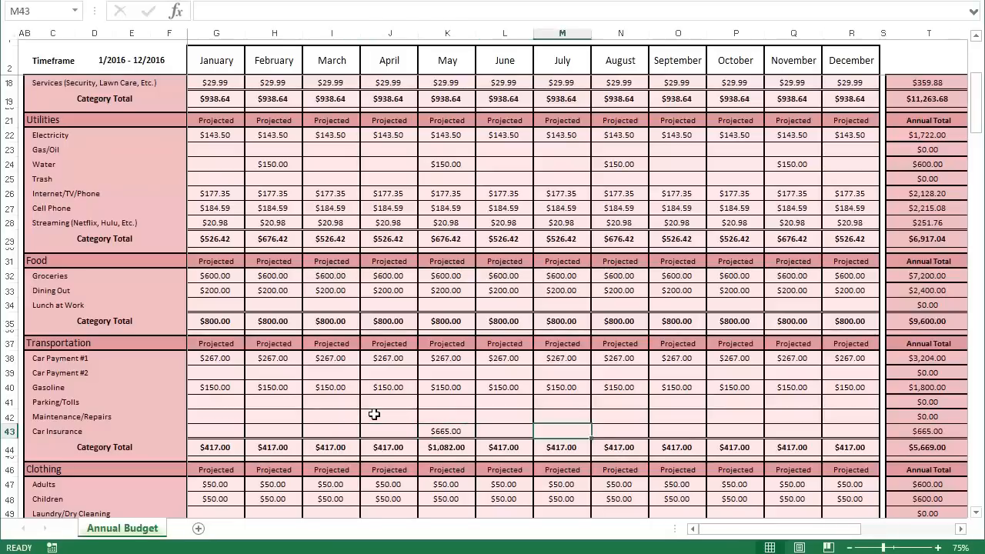
type("665")
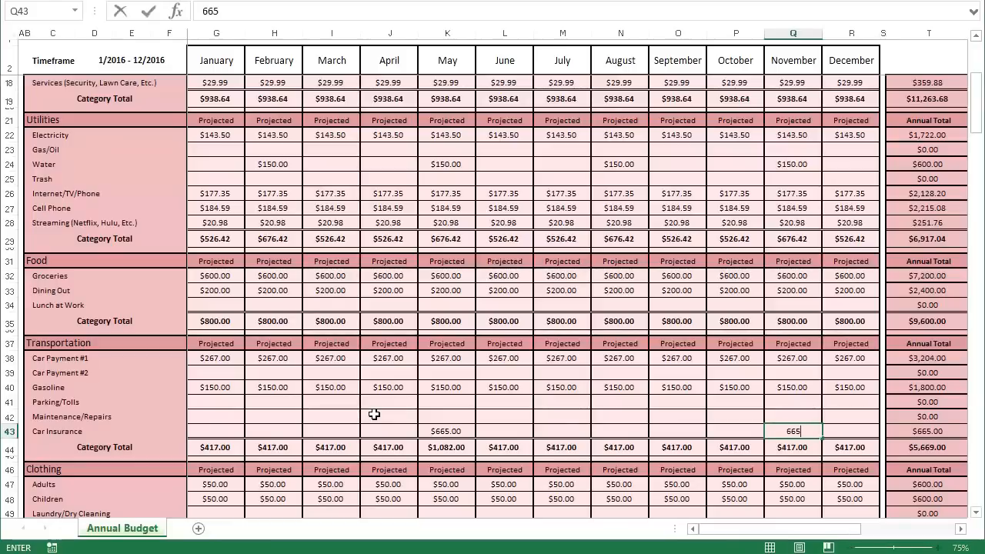
key("Left")
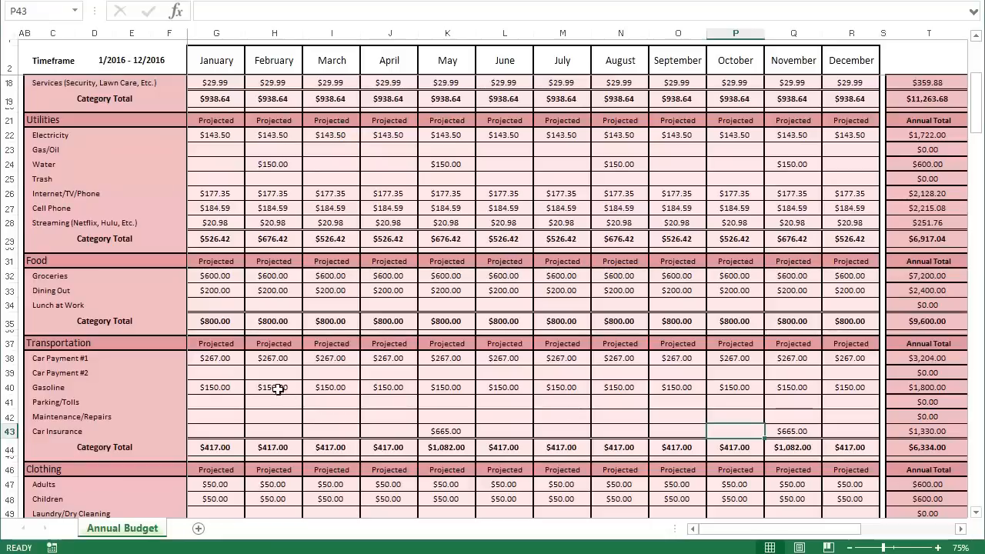
- Enter 40 for Maintenance/Repairs under Transportation in January and copy it across through December
left_click(208, 417)
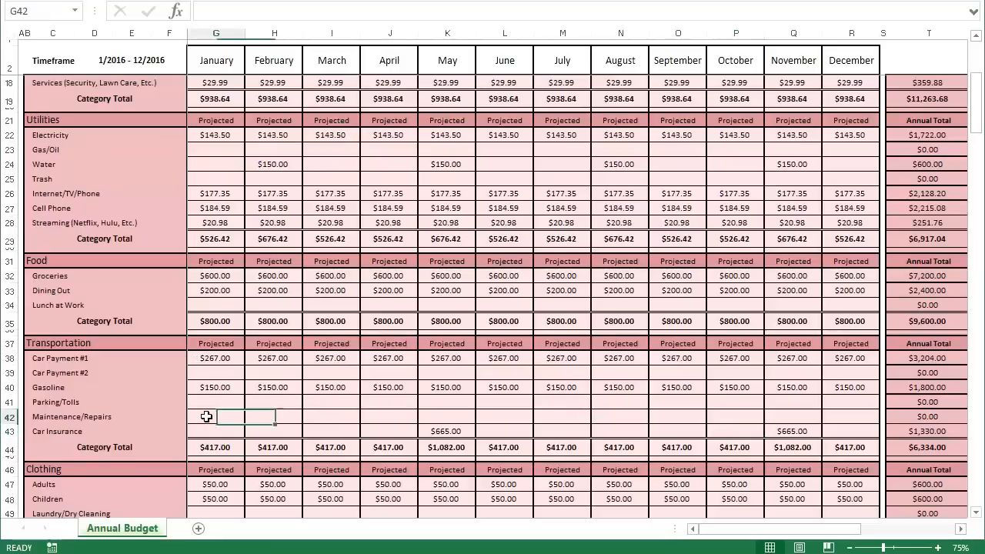
scroll(328, 323, "down", 1)
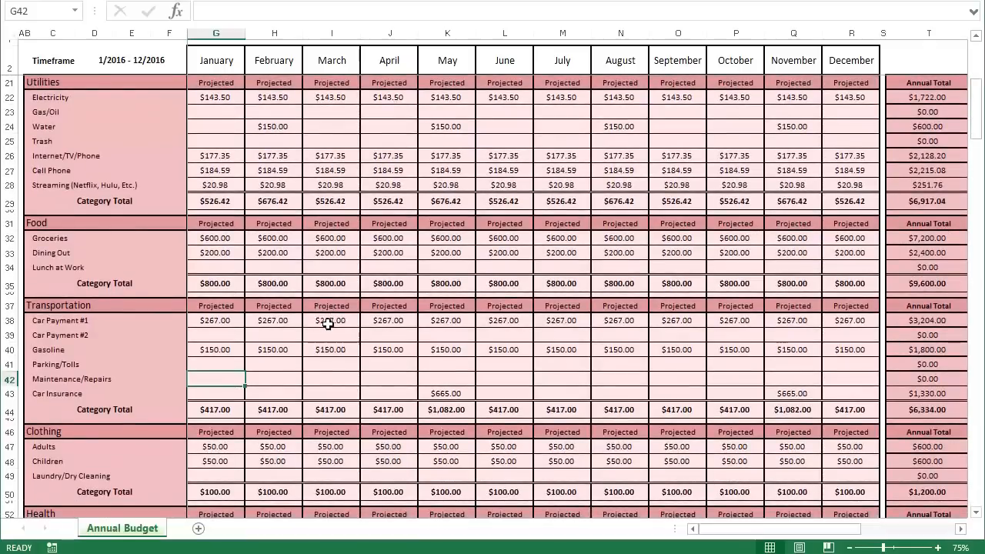
type("40")
key("ctrl+Return")
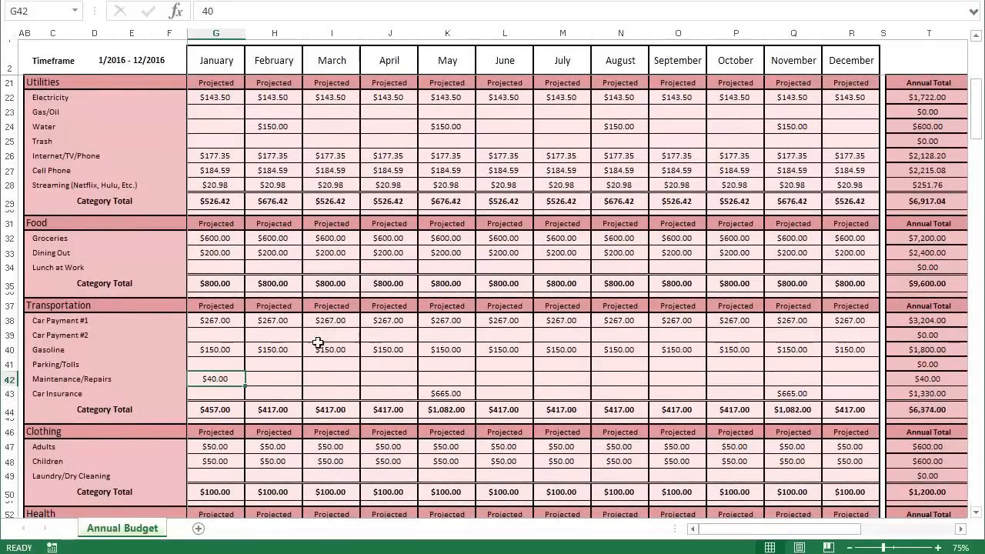
left_click_drag(246, 385, 879, 378)
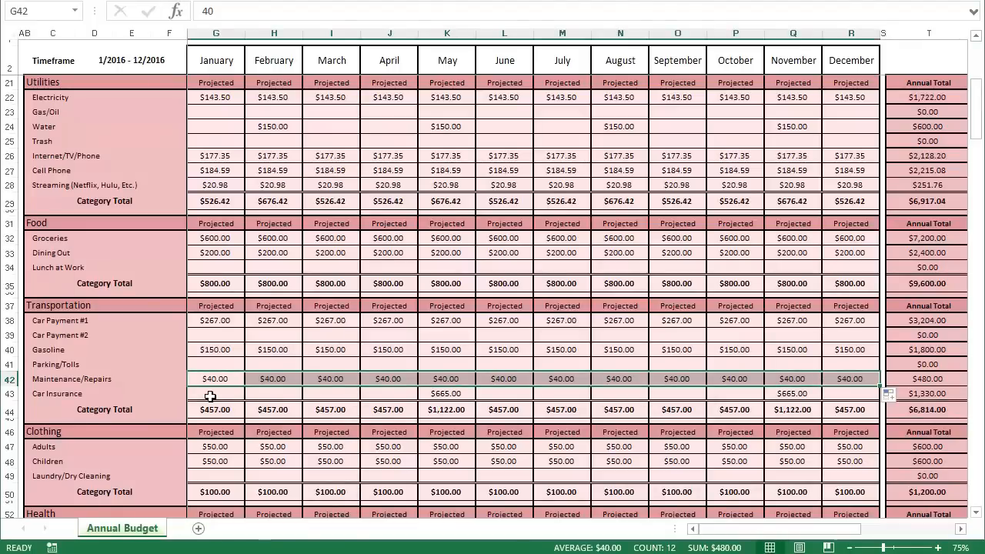
- Enter 2000 for Vacation/Trips under Recreation in August
scroll(239, 385, "down", 5)
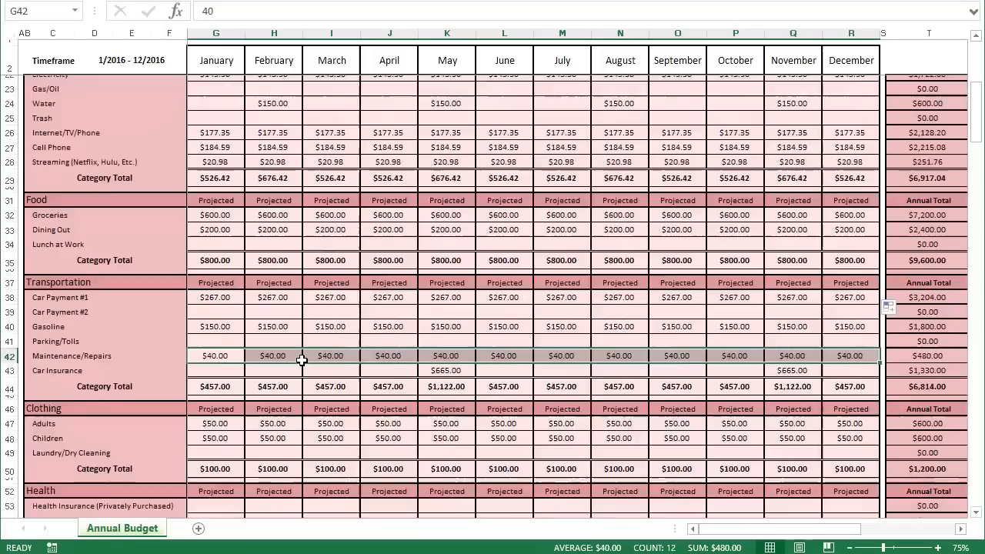
scroll(223, 381, "down", 7)
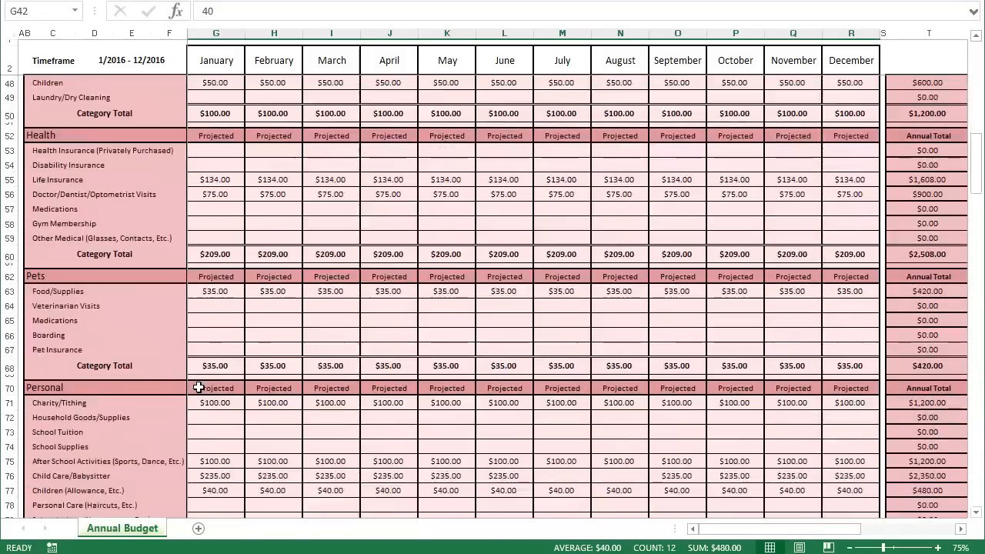
scroll(199, 387, "down", 6)
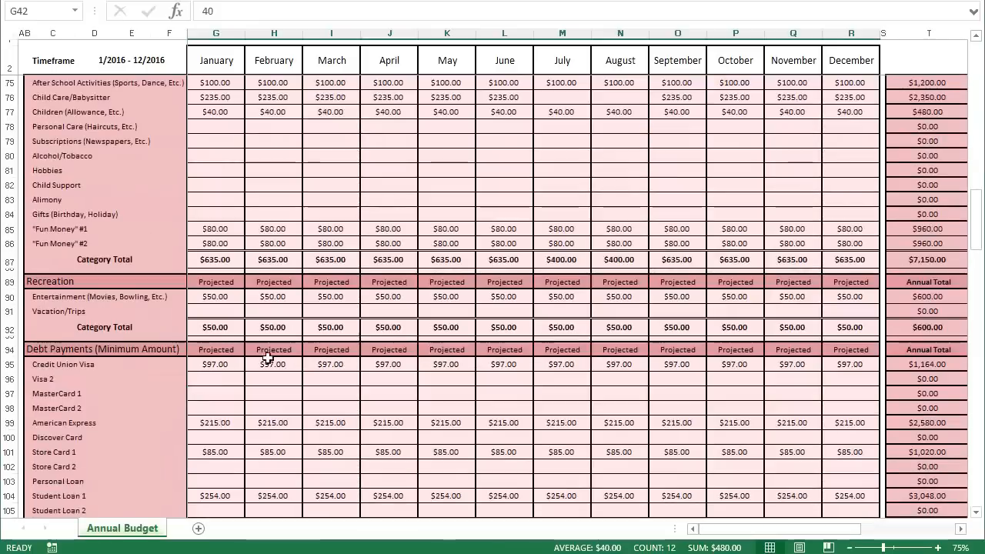
left_click(622, 311)
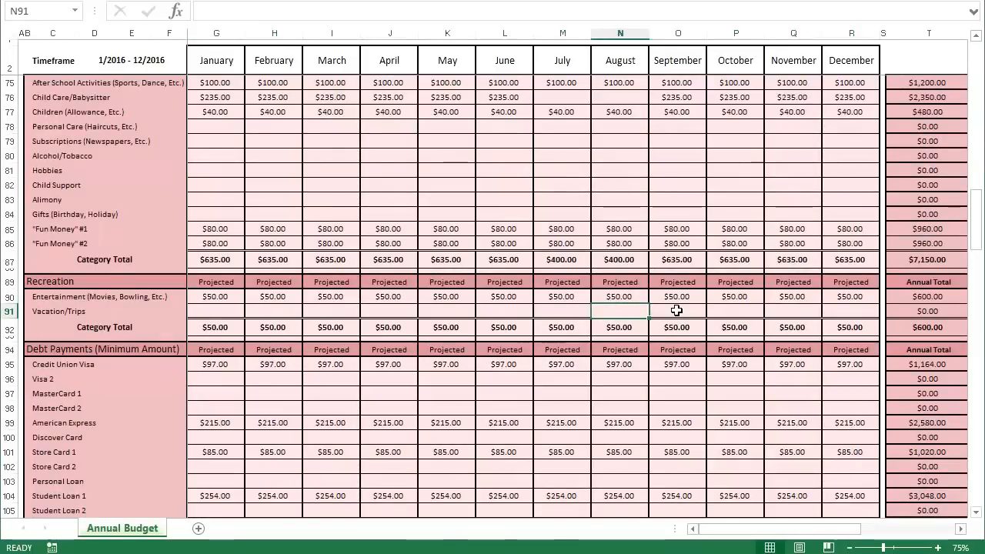
type("2000")
key("Left")
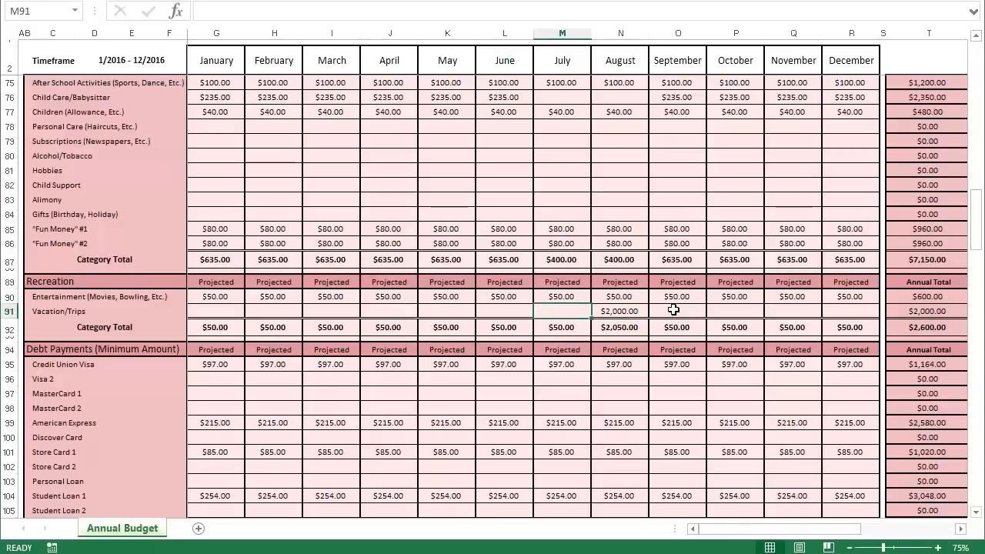
- Enter 500 for Other Medical (Glasses, Contacts, Etc.) under Health in October
scroll(327, 333, "up", 1)
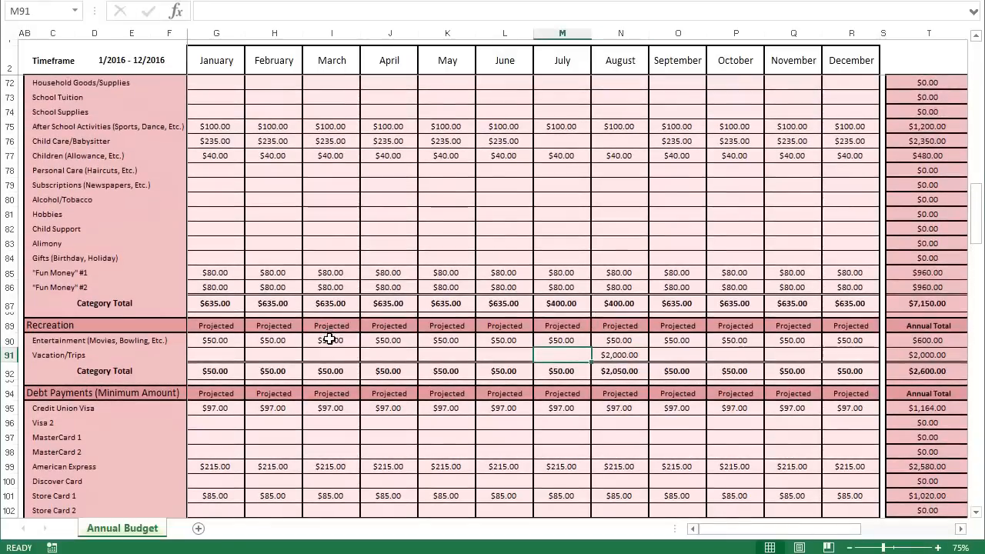
scroll(329, 339, "up", 9)
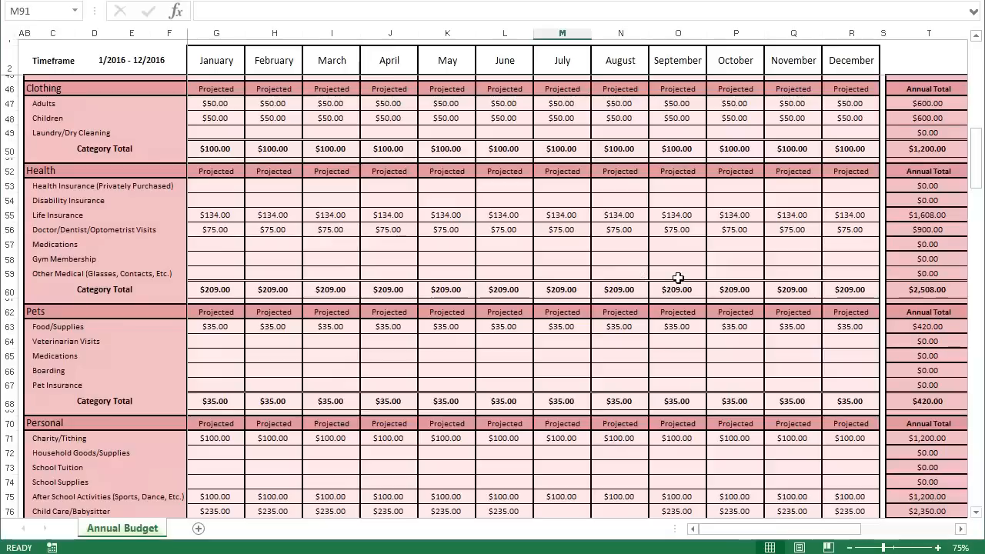
left_click(736, 269)
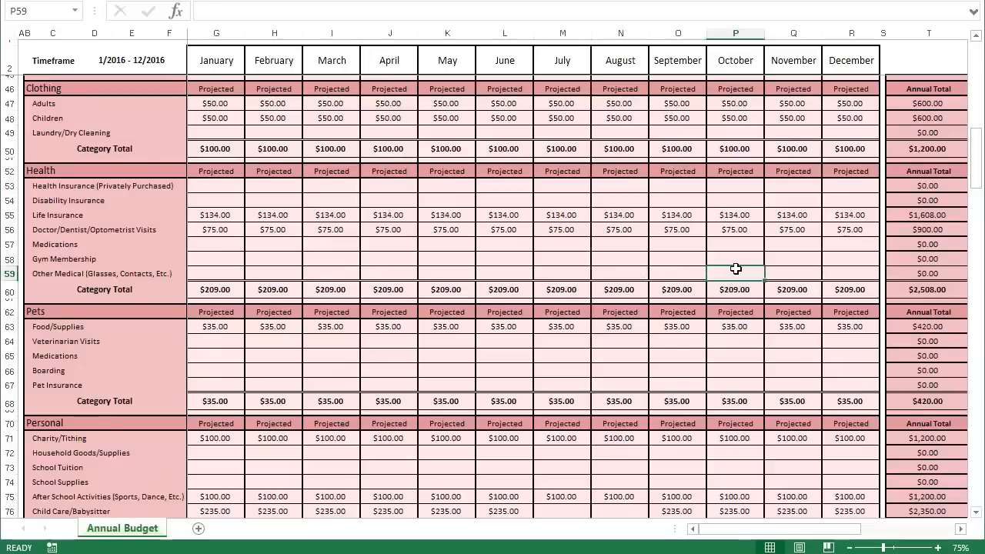
type("500")
key("Left")
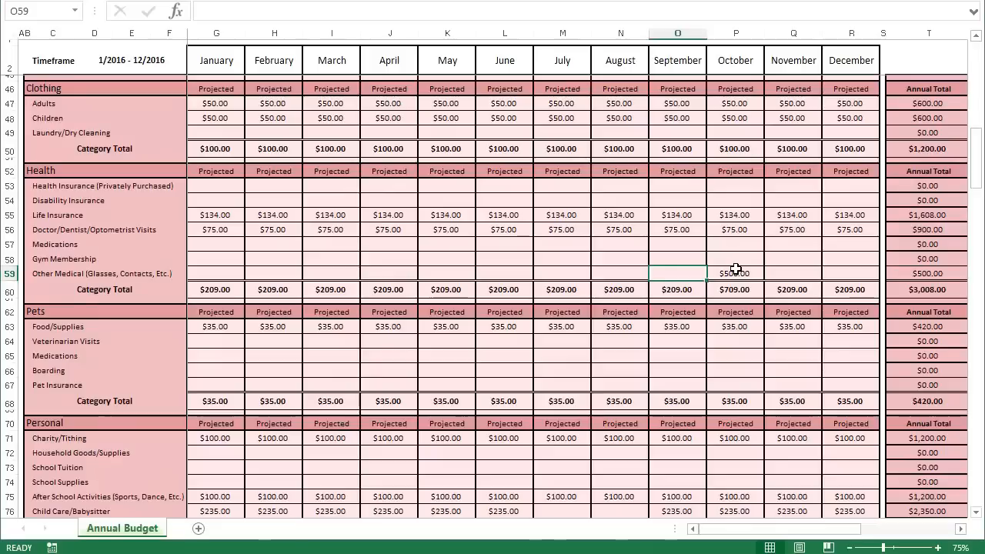
- Enter 200 for Veterinarian Visits under Pets in April
scroll(450, 269, "up", 2)
scroll(450, 269, "down", 4)
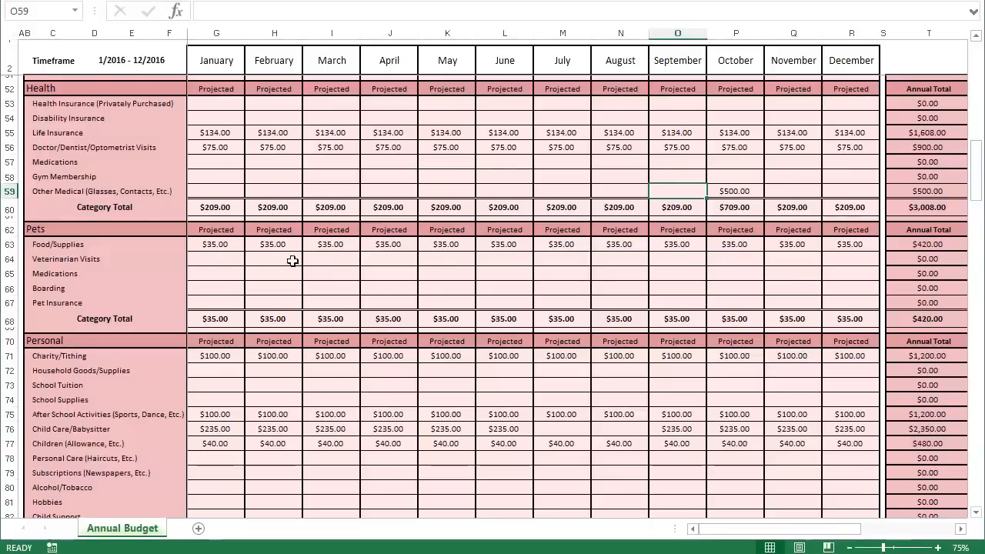
left_click(395, 261)
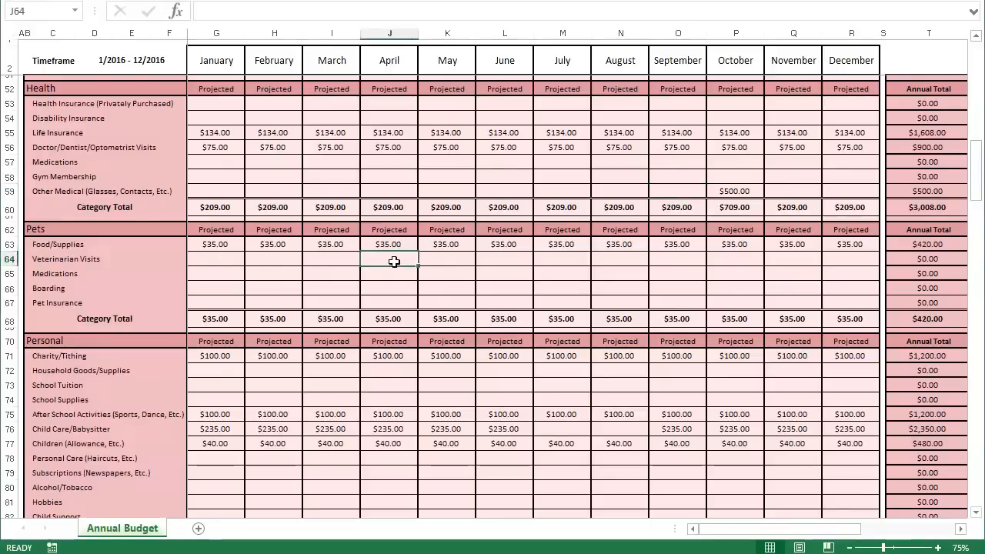
type("200")
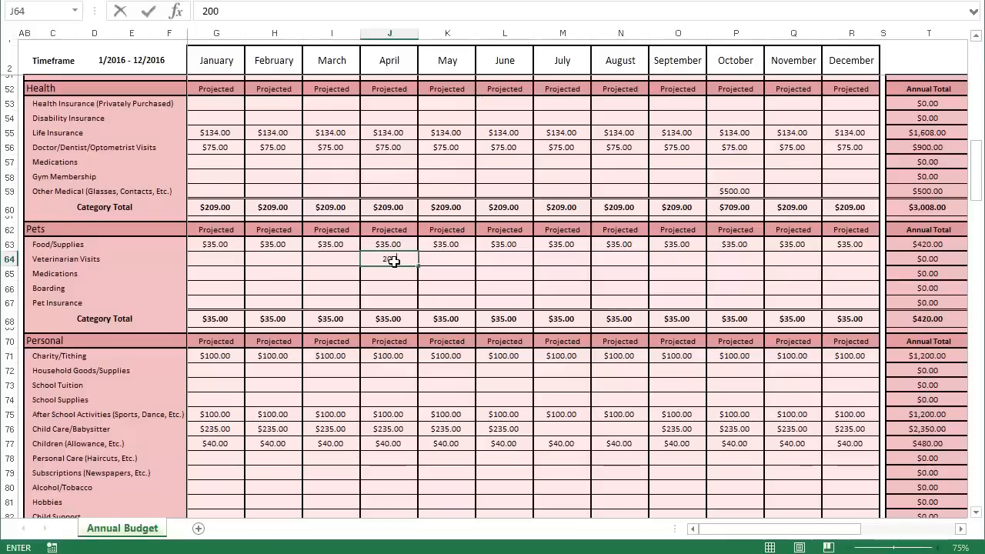
key("Tab")
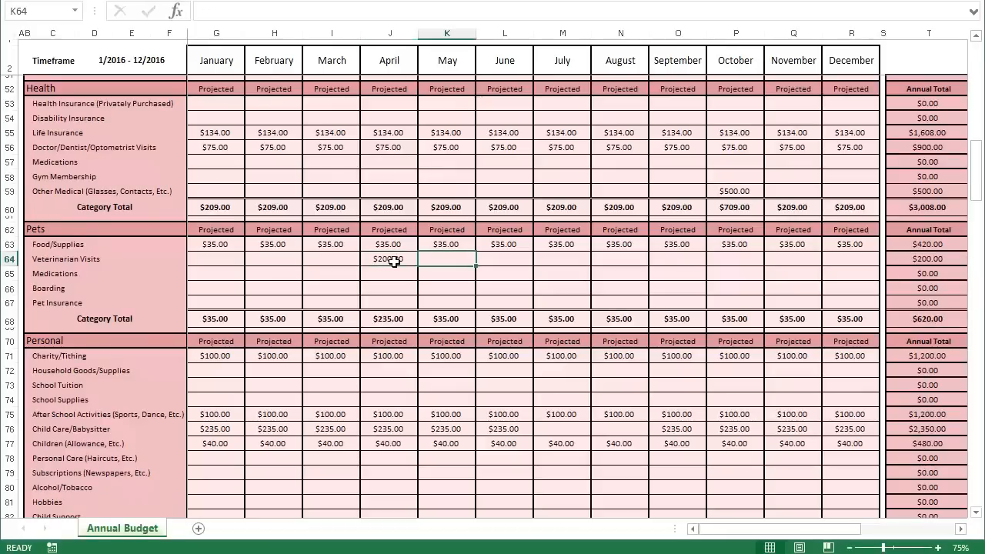
- Enter 87.50 for Personal Care (Haircuts, Etc.) under Personal in January and copy it across through December
scroll(275, 274, "down", 3)
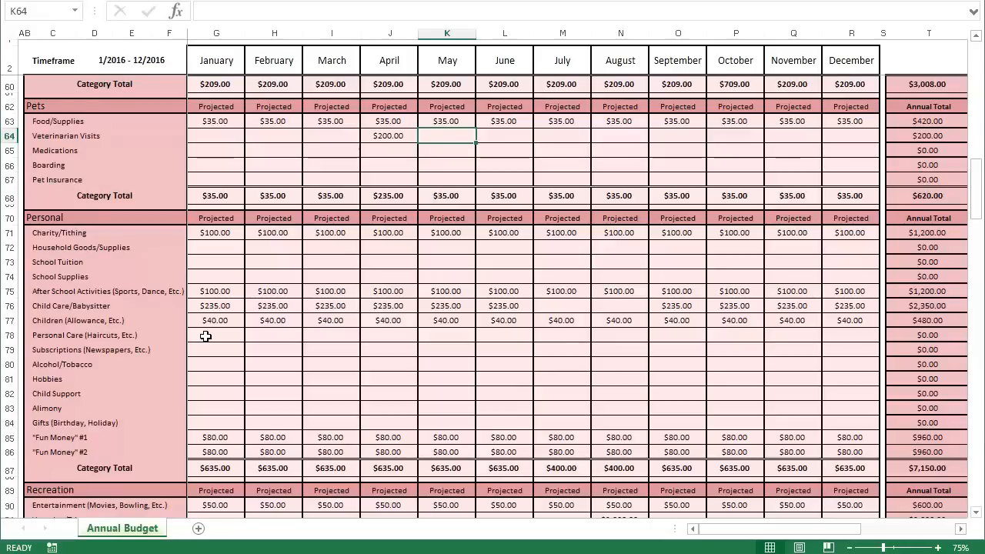
left_click(205, 336)
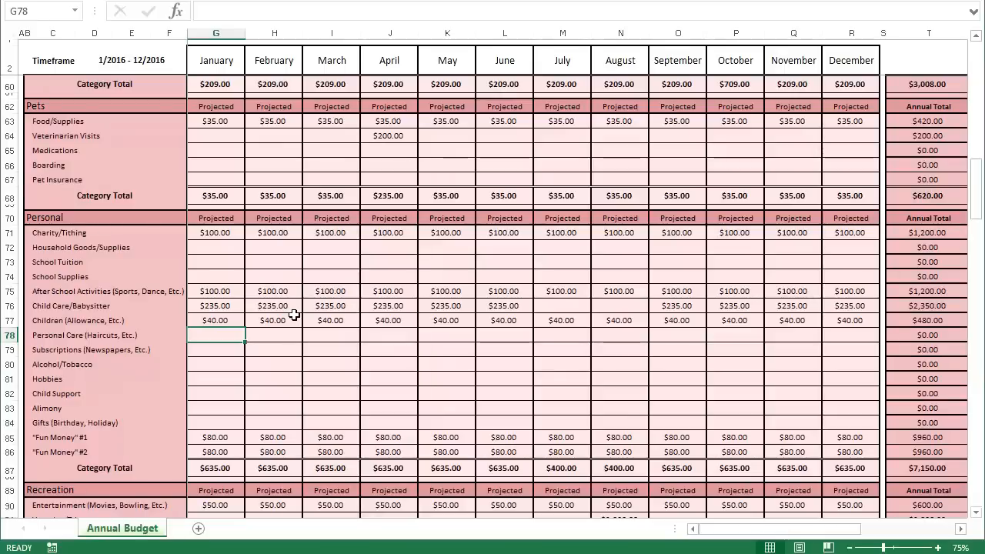
type("87.50")
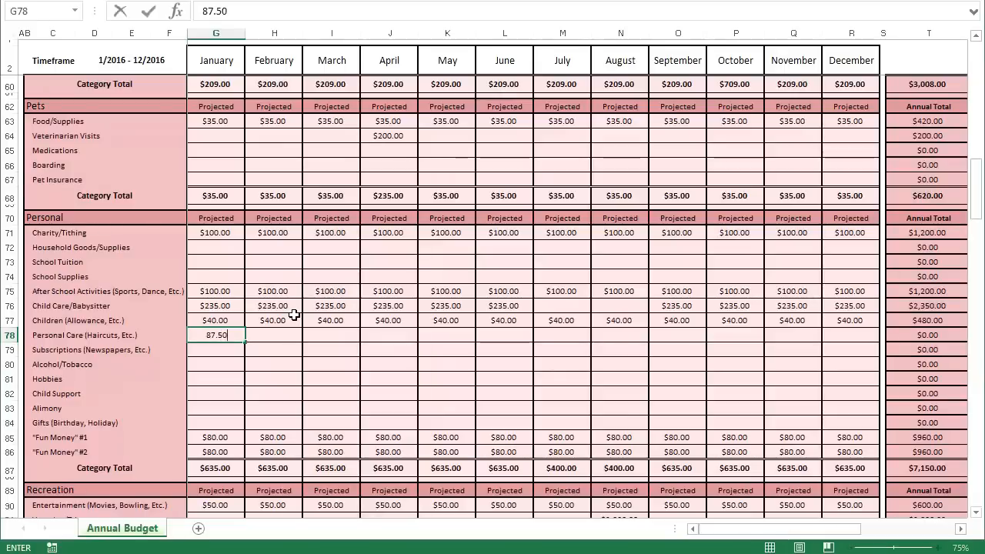
key("ctrl+Return")
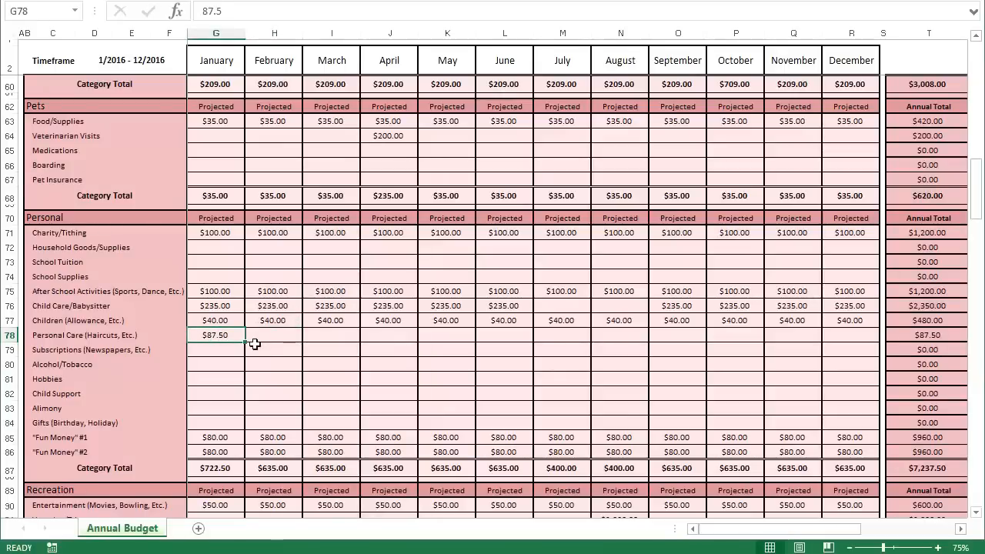
left_click_drag(245, 342, 861, 326)
left_click(222, 338)
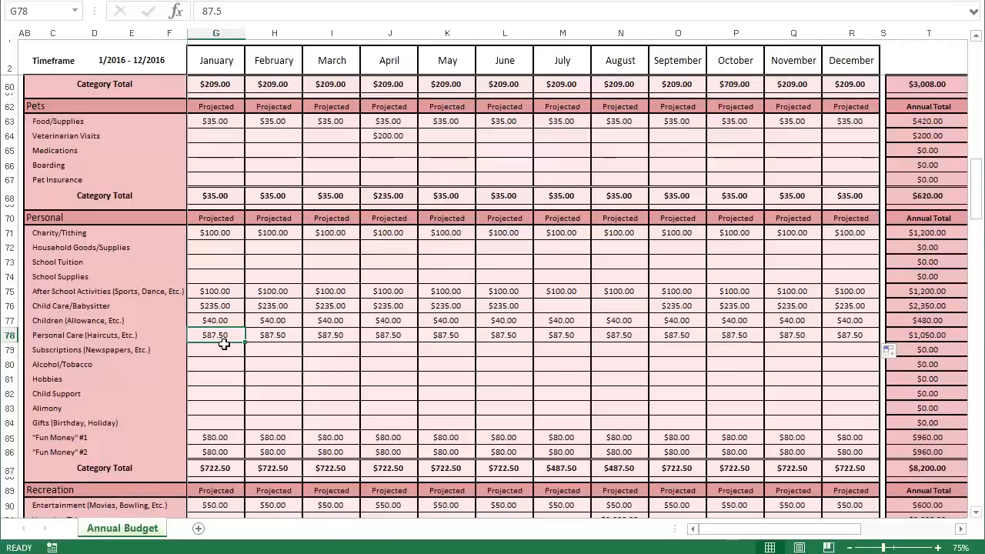
- Enter 100 for Gifts (Birthday, Holiday) under Personal in January and copy it across through December
scroll(205, 337, "down", 2)
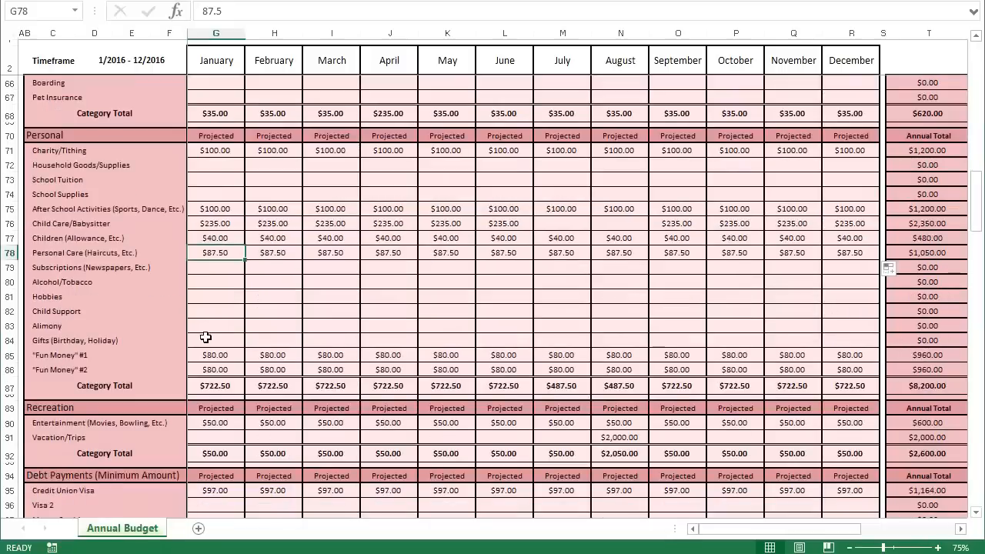
left_click(206, 337)
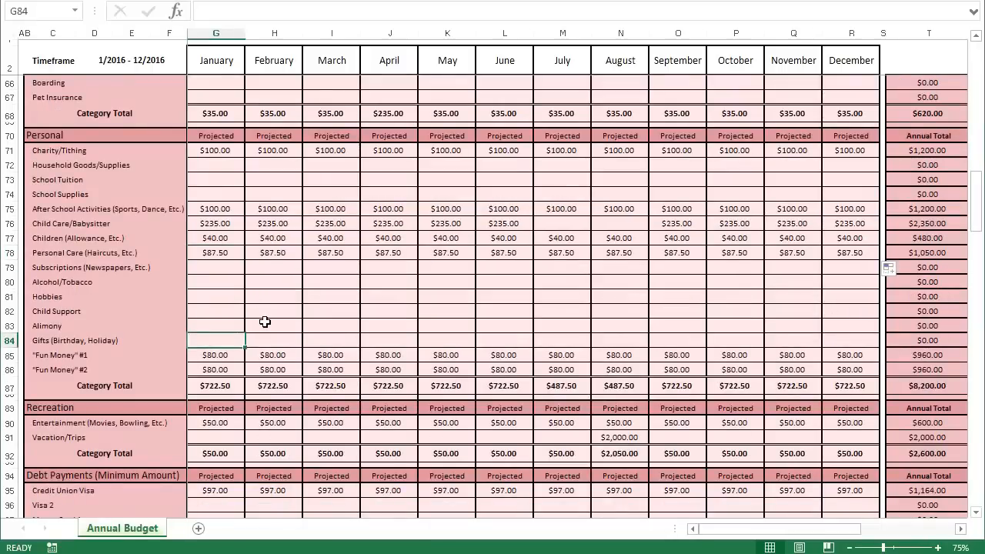
type("100")
key("ctrl+Return")
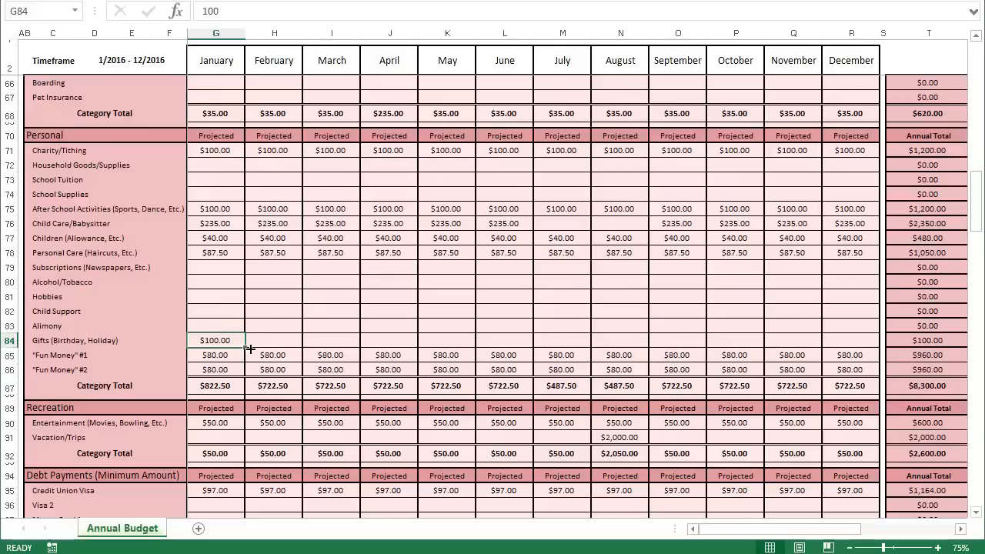
left_click_drag(246, 347, 846, 340)
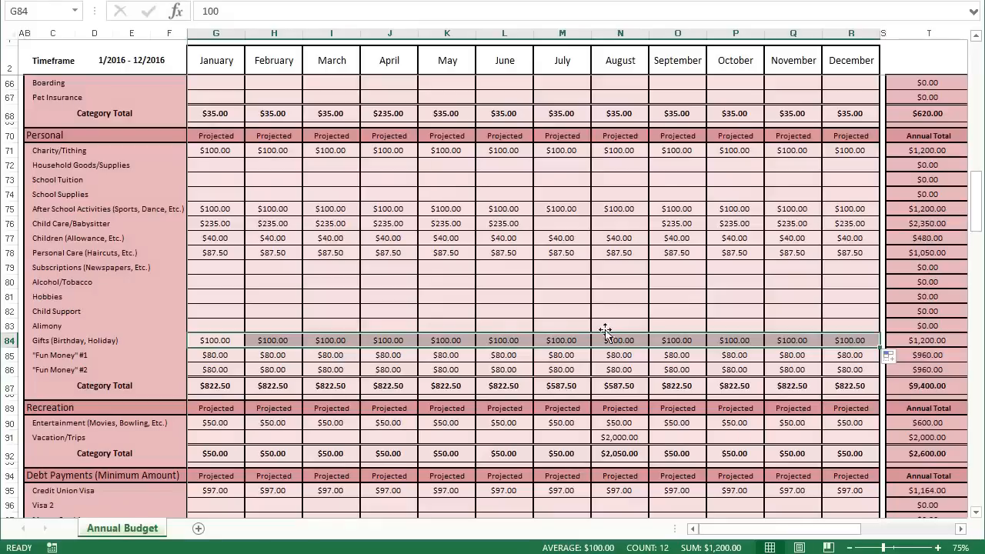
left_click(213, 345)
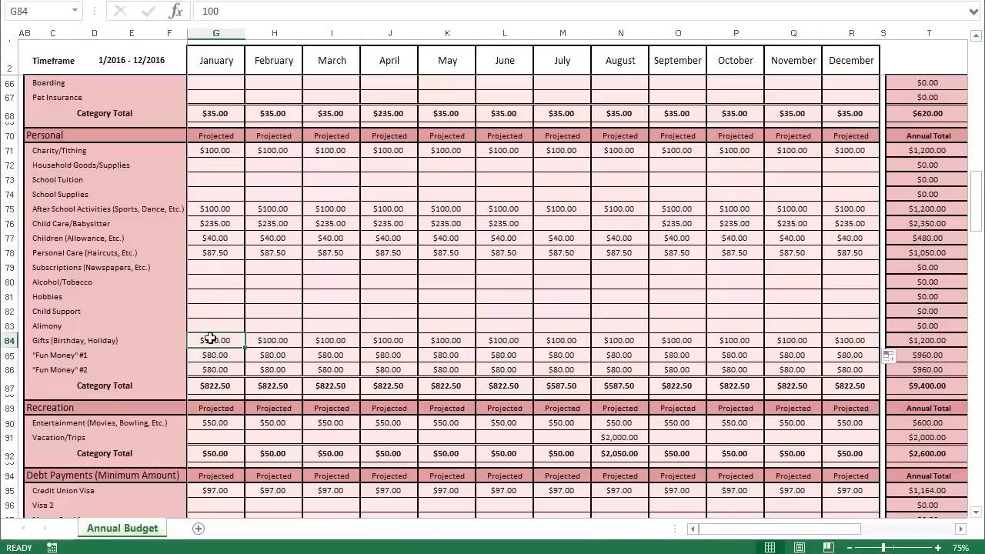
- Enter 99 for Subscriptions (Newspapers, Etc.) under Personal in August
scroll(198, 307, "down", 1)
scroll(194, 301, "up", 1)
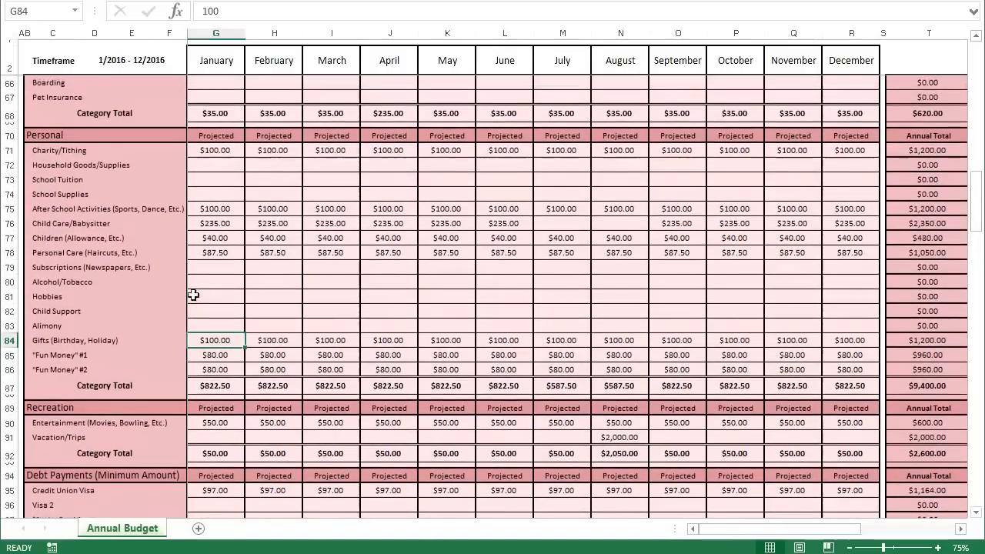
left_click(618, 265)
type("99")
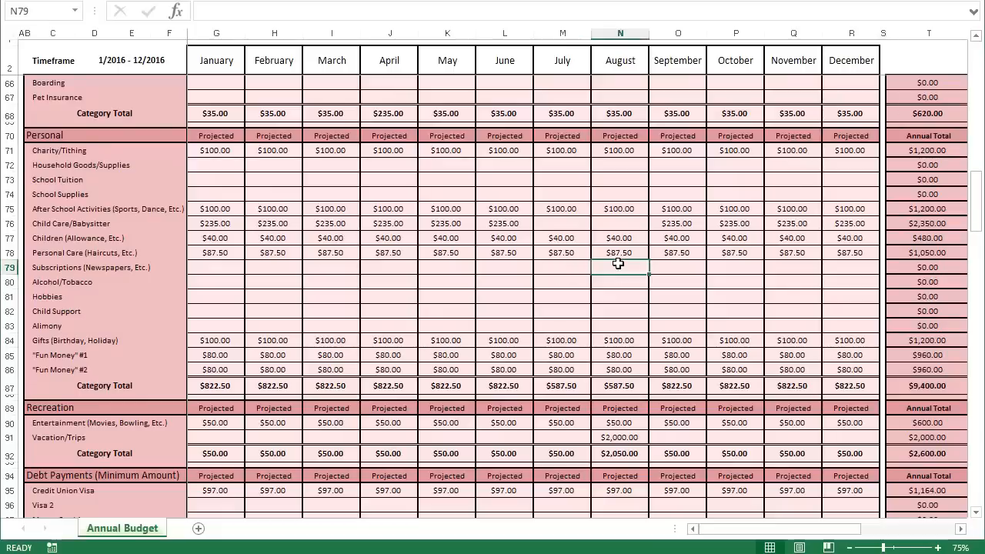
key("Return")
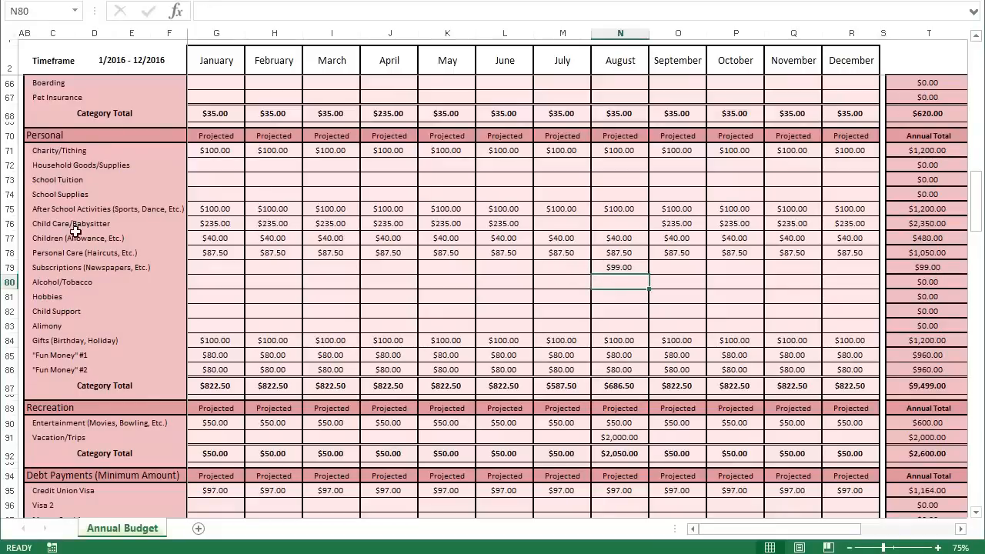
- Rename the School Supplies row under Personal as Summer Sports Camp
left_click(45, 195)
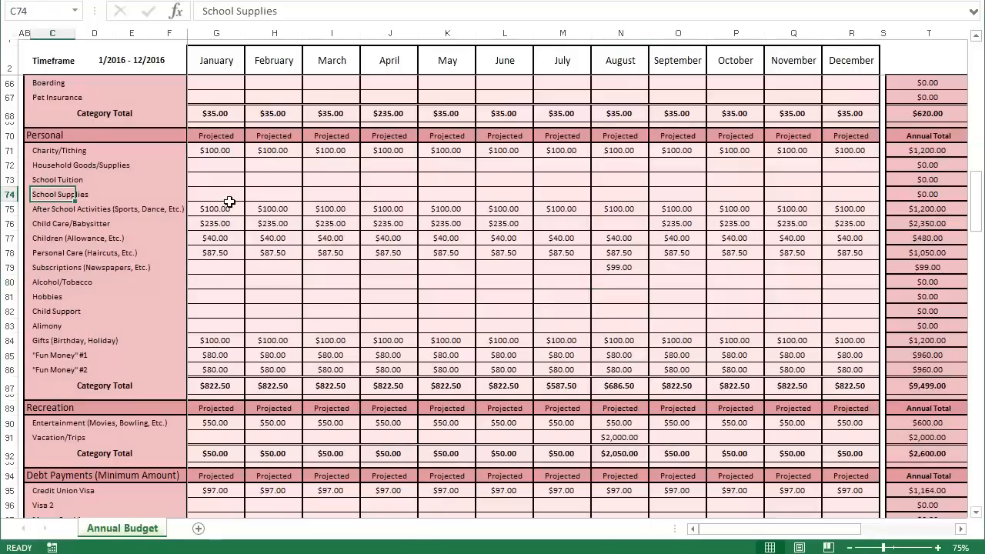
type("S")
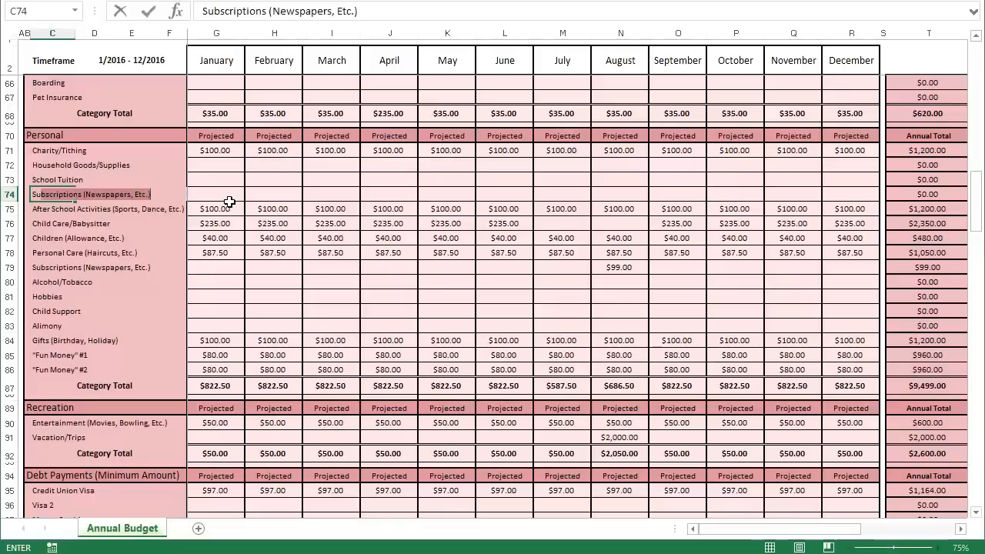
type("ummer Sports Camp")
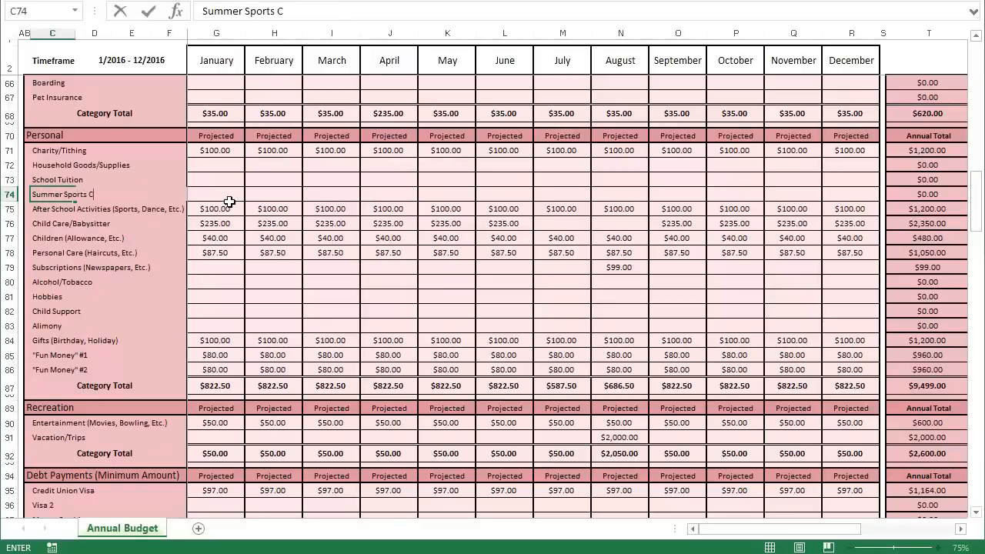
key("Tab")
- Enter 2000 for Summer Sports Camp under Personal in July
key("Tab")
key("Tab")
key("Tab")
key("Tab")
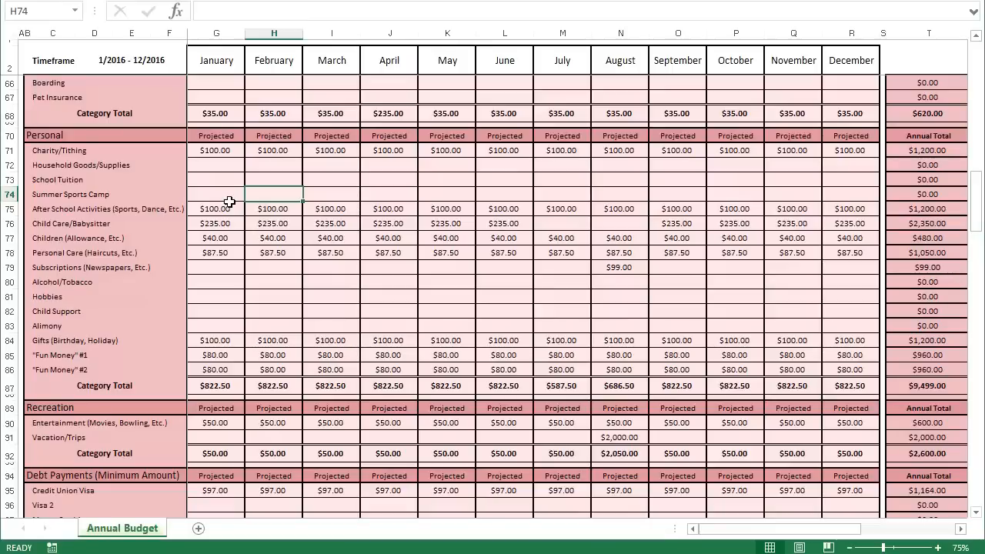
key("Tab")
key("Tab")
key("Tab")
key("Tab")
key("Tab")
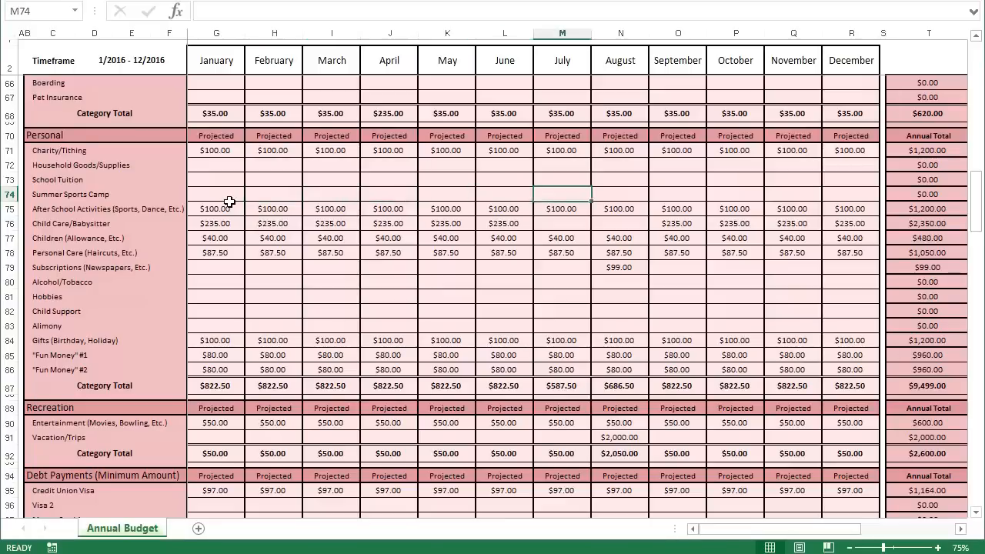
type("2000")
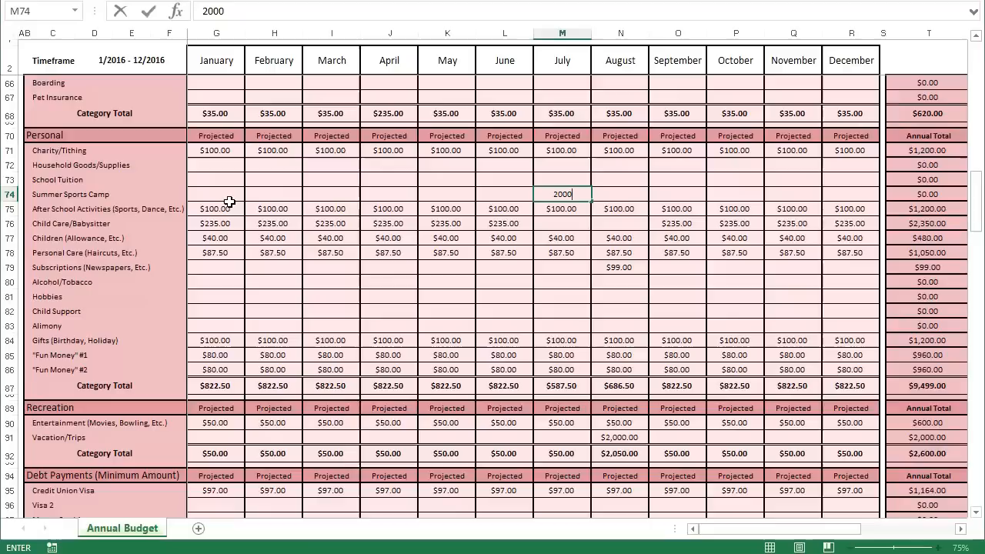
key("Return")
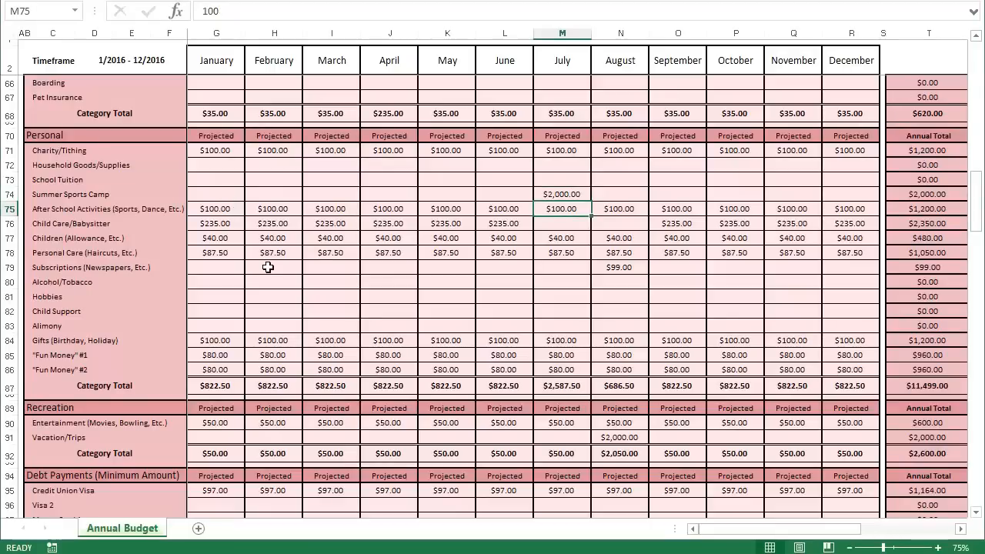
- Review the projected amounts in all budget categories, from Net Income down to Debt Payments
scroll(267, 267, "down", 3)
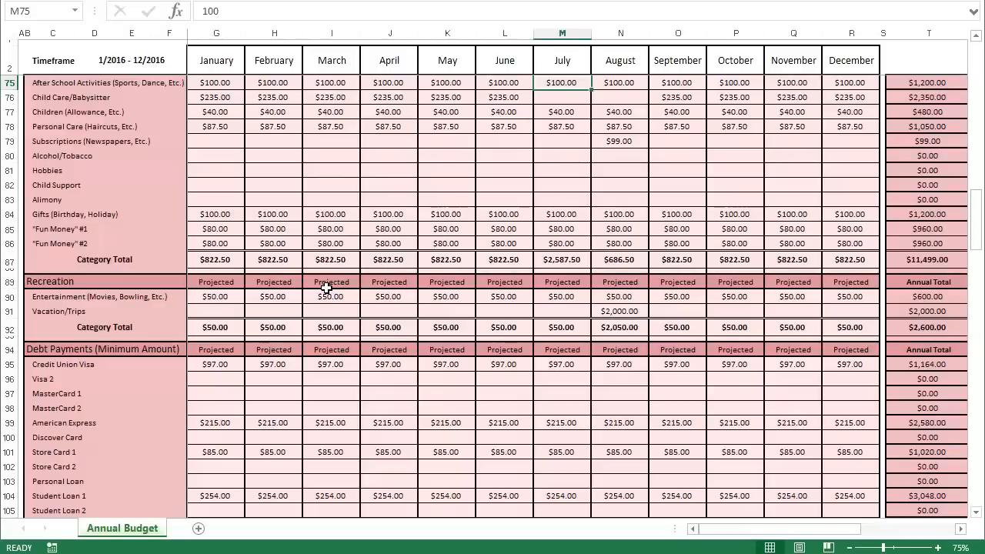
scroll(326, 288, "down", 1)
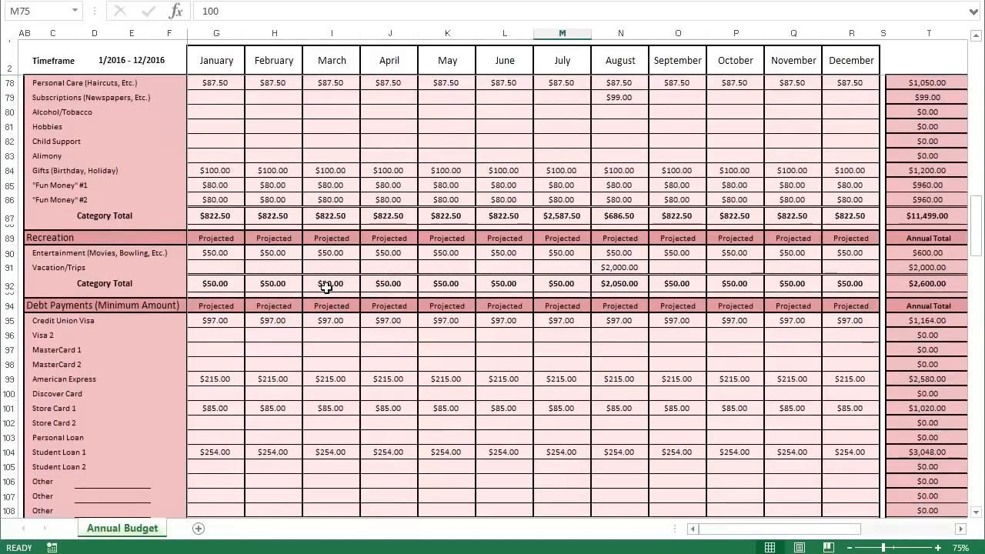
scroll(326, 287, "up", 13)
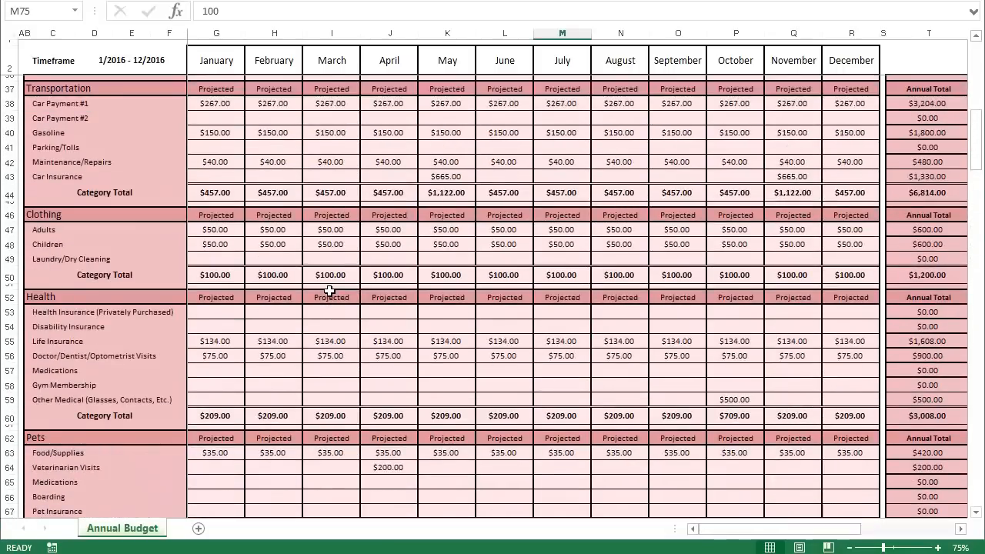
scroll(330, 290, "up", 5)
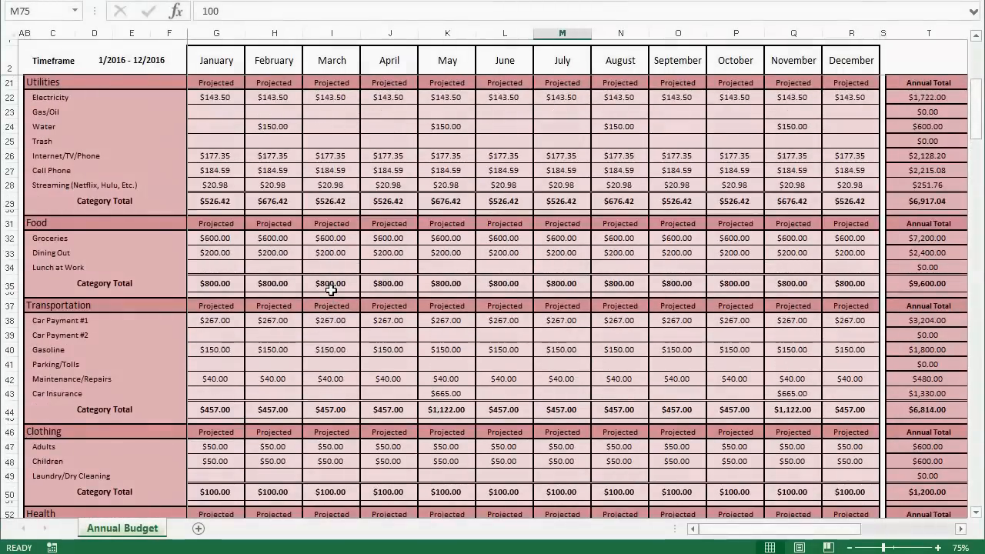
scroll(329, 287, "up", 6)
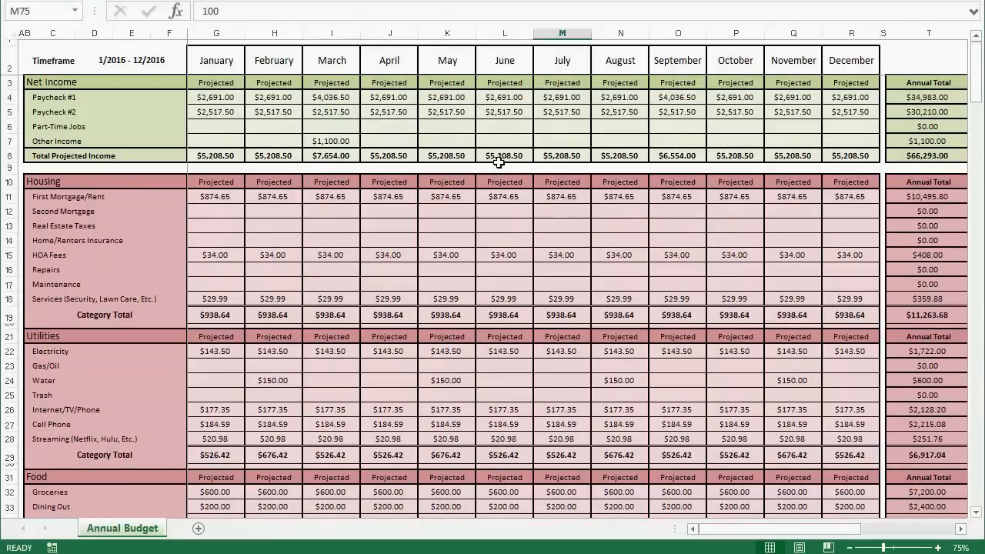
scroll(498, 161, "down", 6)
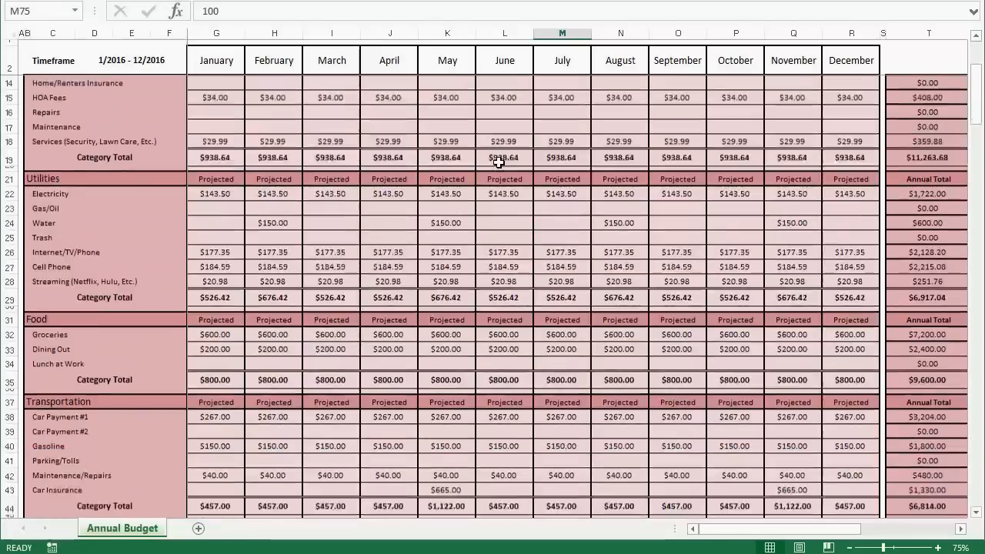
scroll(499, 161, "down", 4)
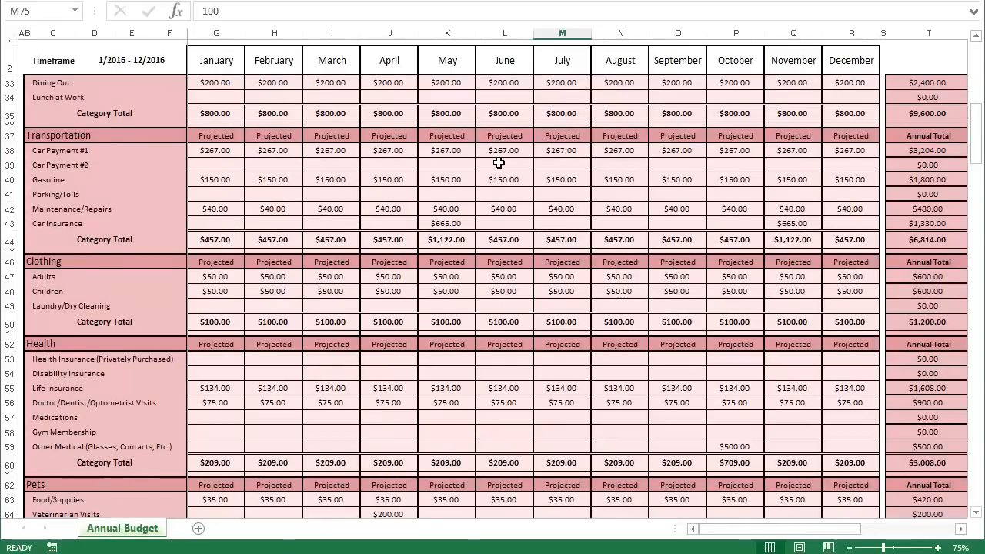
scroll(498, 162, "down", 4)
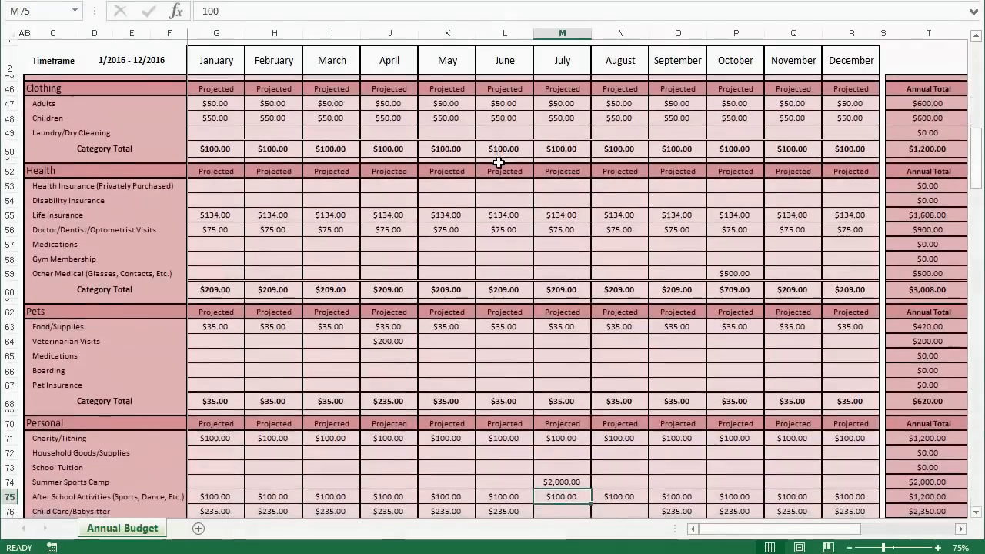
scroll(498, 162, "up", 14)
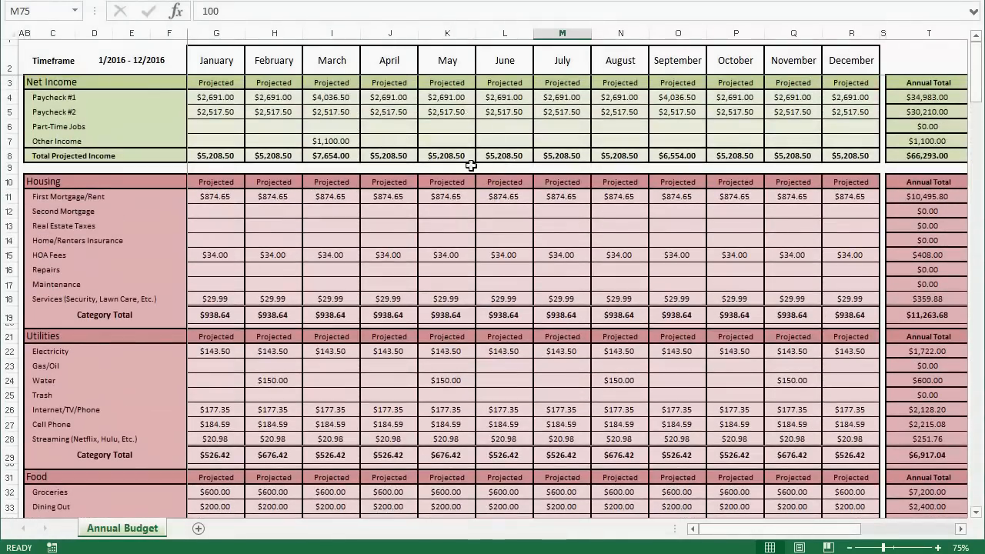
scroll(471, 165, "down", 20)
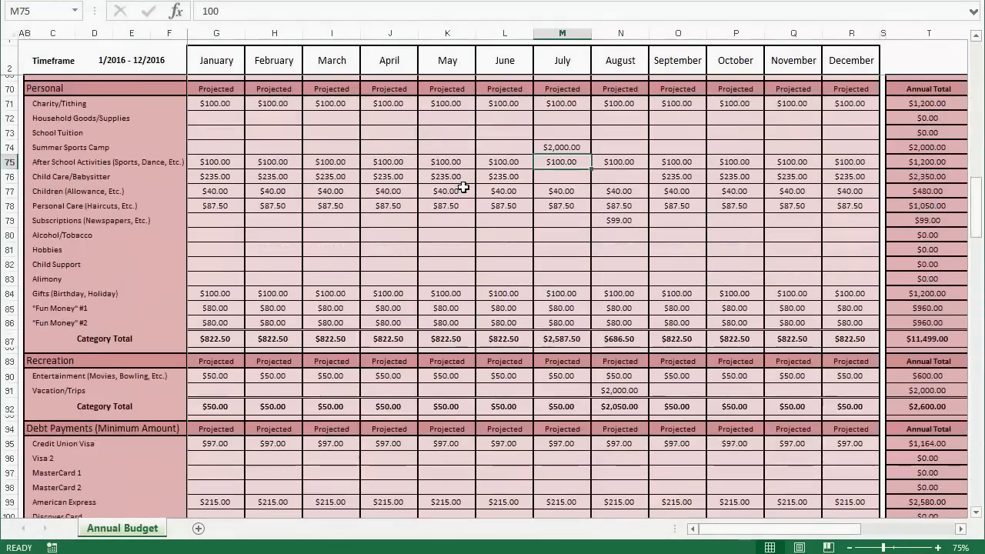
- Examine the Extra Available For Savings/Debt row, checking the monthly amounts, the annual total and the March amount
scroll(464, 187, "down", 8)
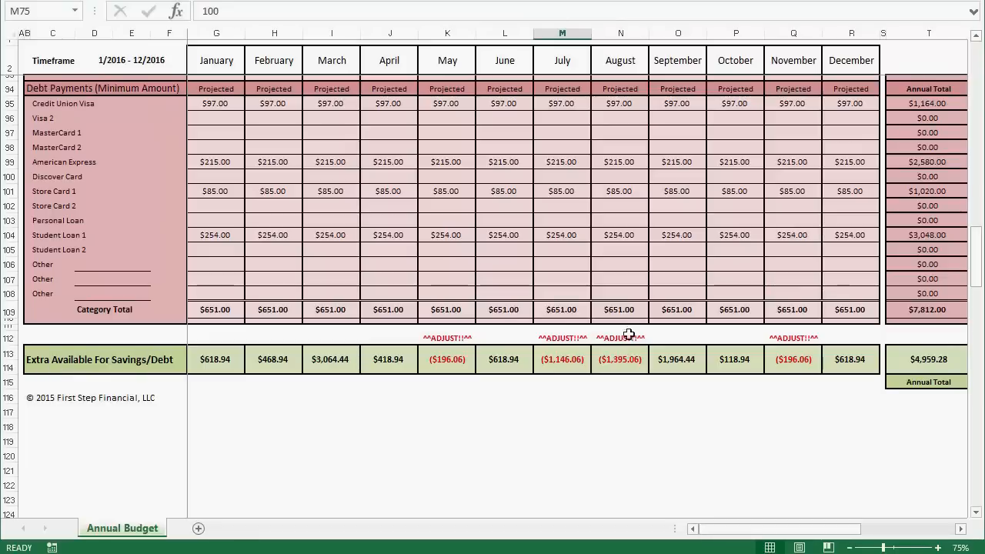
left_click(934, 361)
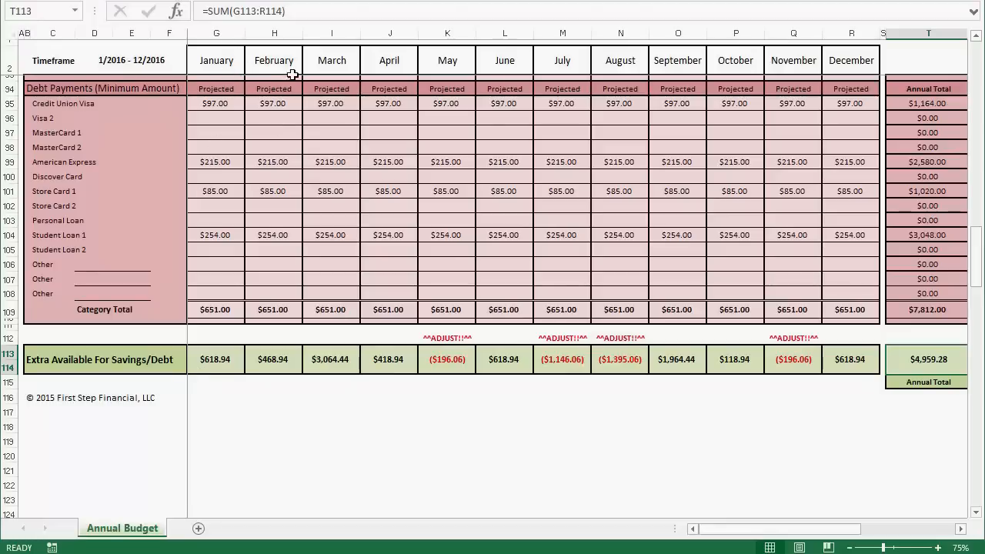
left_click(330, 365)
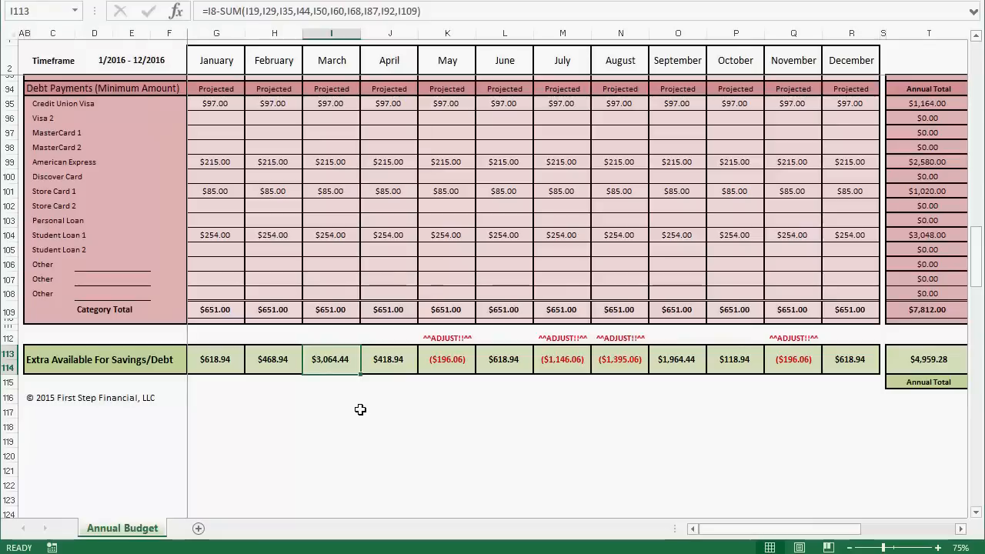
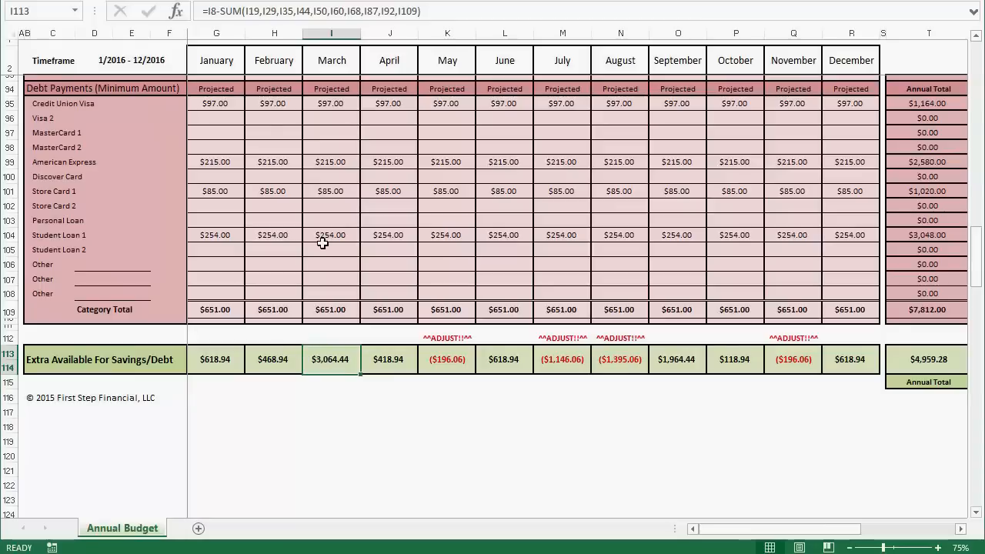
scroll(323, 243, "up", 5)
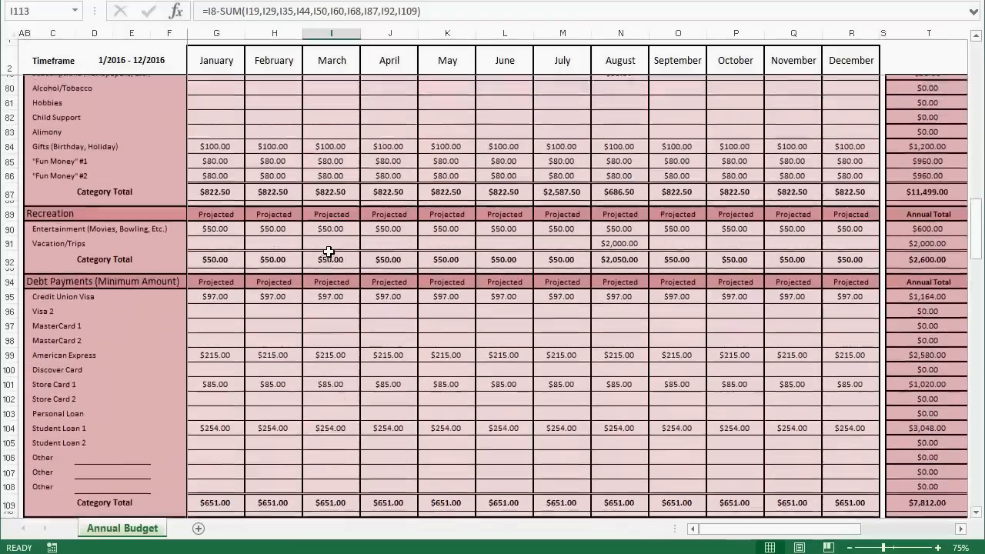
- Open a second window of the budget workbook and place it over the lower part of the first window
scroll(328, 252, "down", 2)
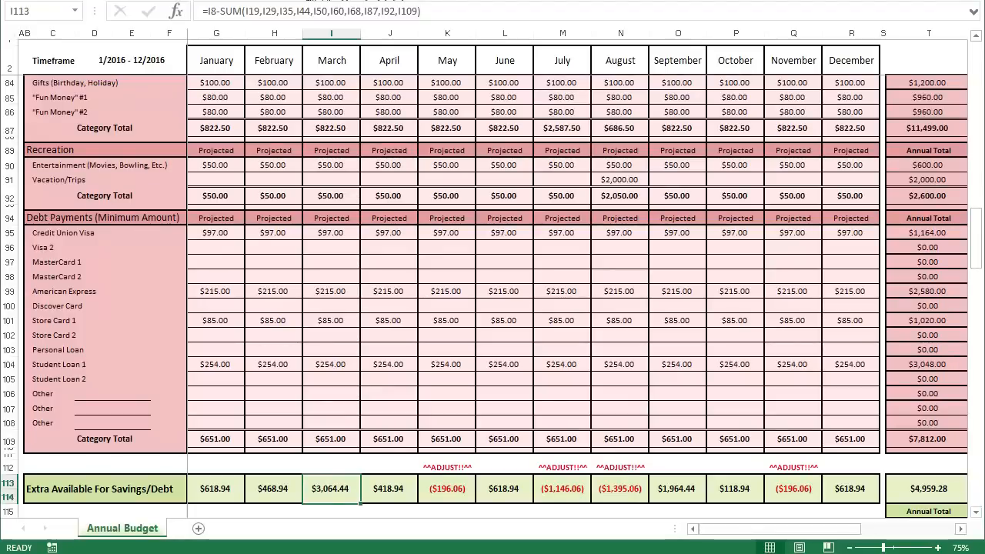
left_click(344, 1)
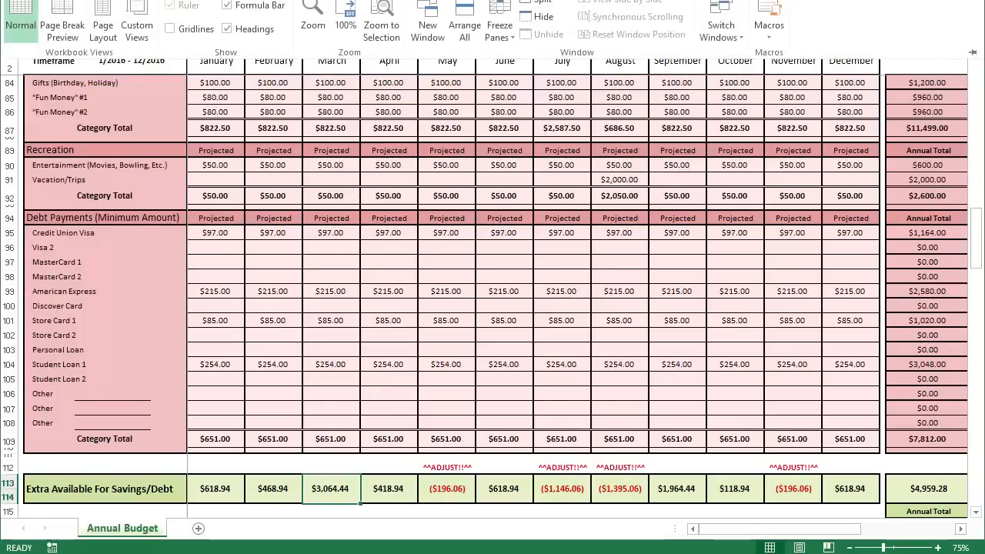
left_click(428, 29)
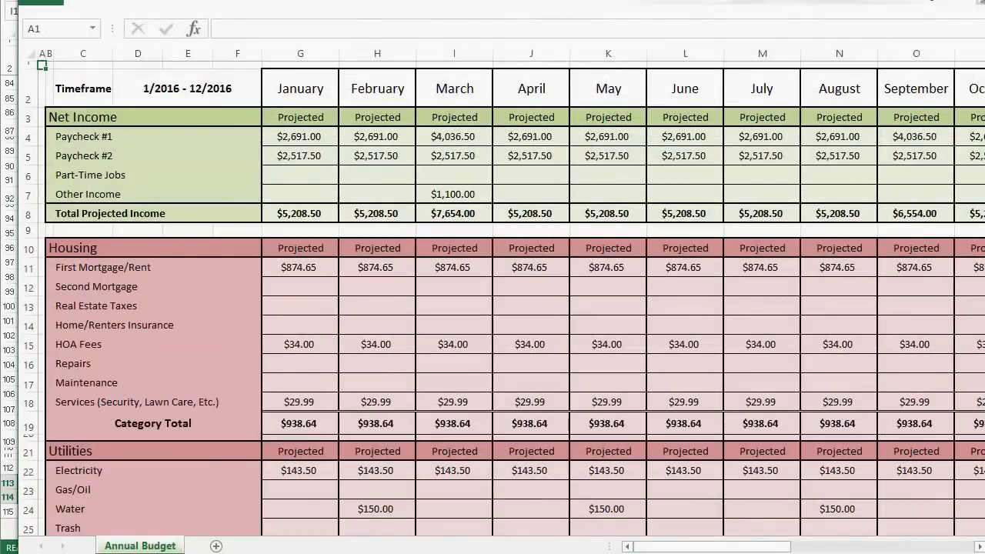
left_click_drag(586, 0, 647, 385)
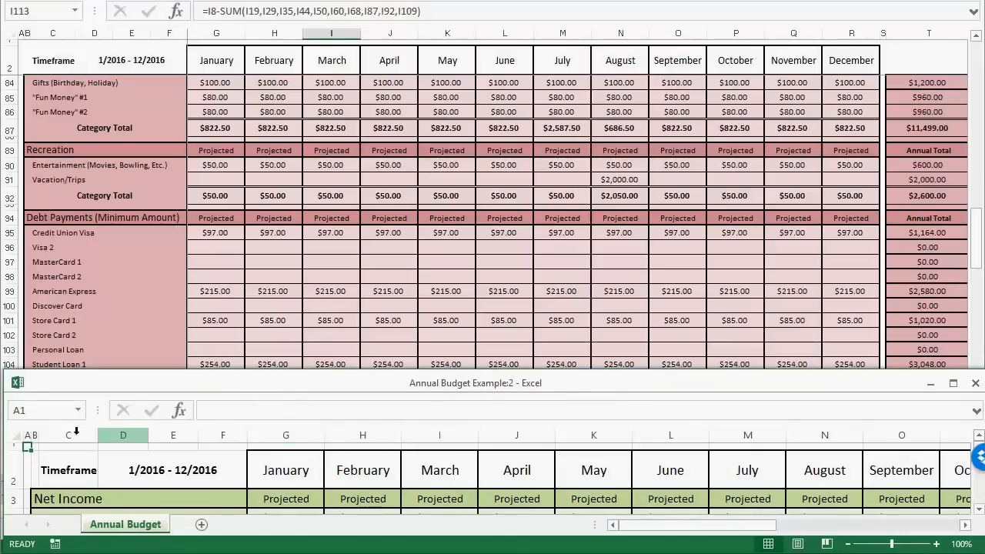
- Set the zoom of the second workbook window to 75%
scroll(285, 471, "down", 9)
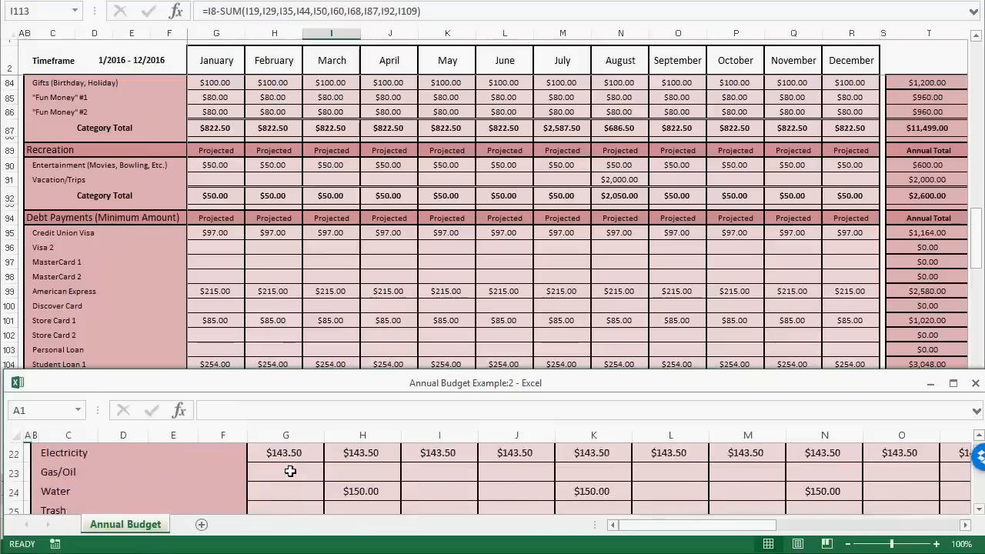
scroll(289, 468, "down", 10)
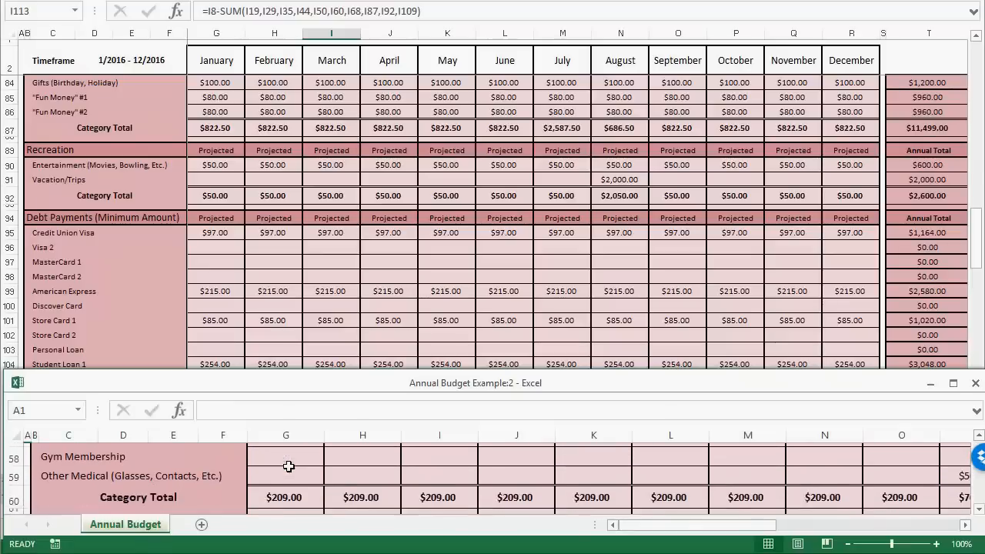
left_click(849, 544)
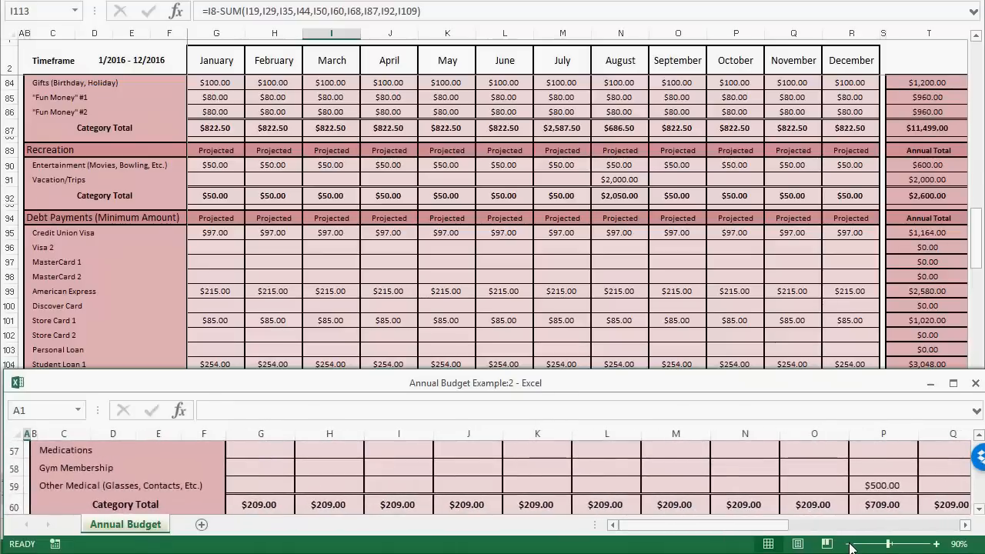
left_click(848, 544)
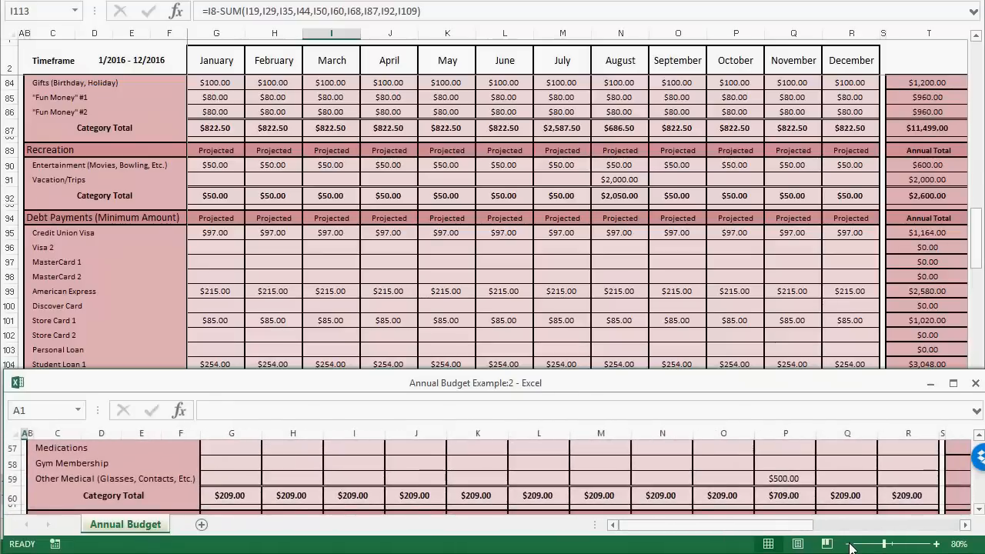
left_click(849, 544)
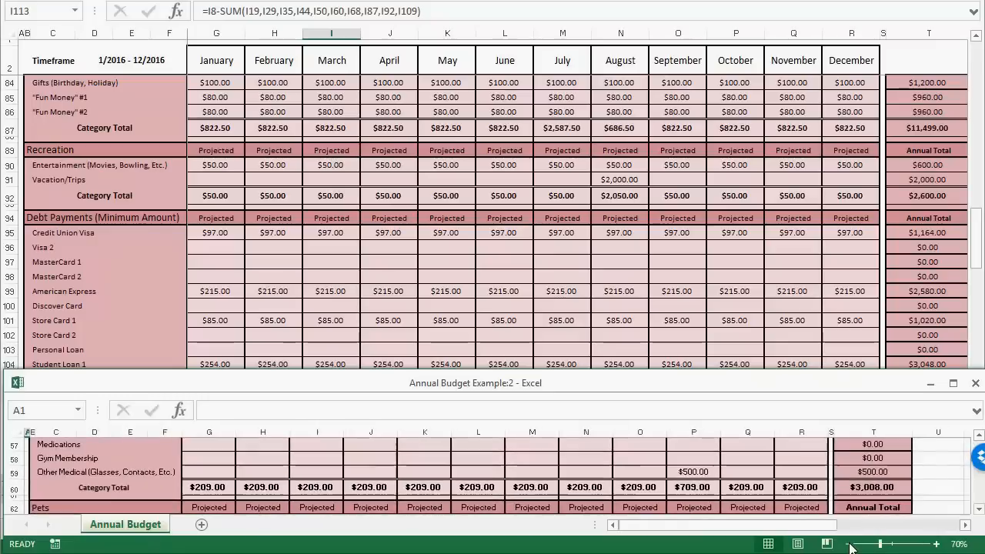
left_click(936, 544)
left_click(958, 544)
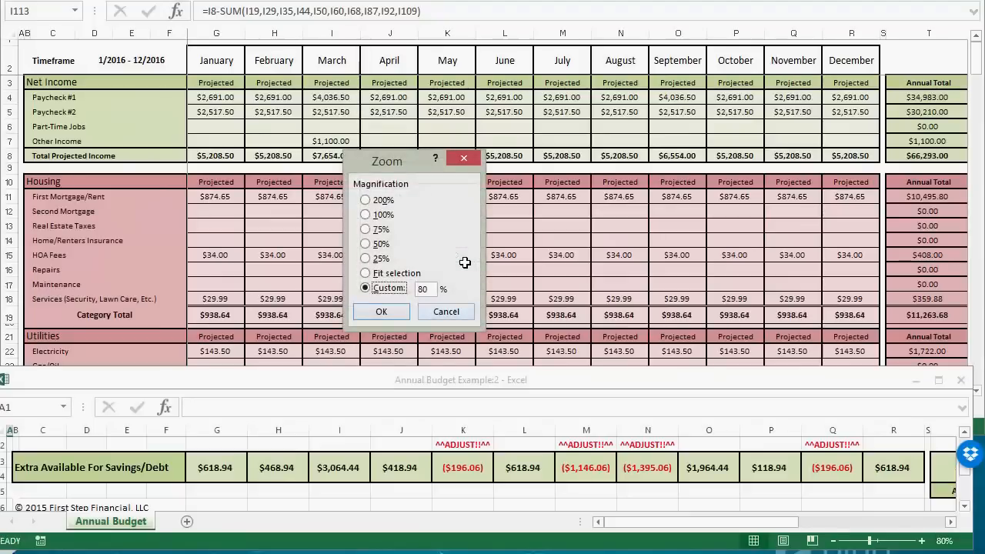
key("7")
key("Return")
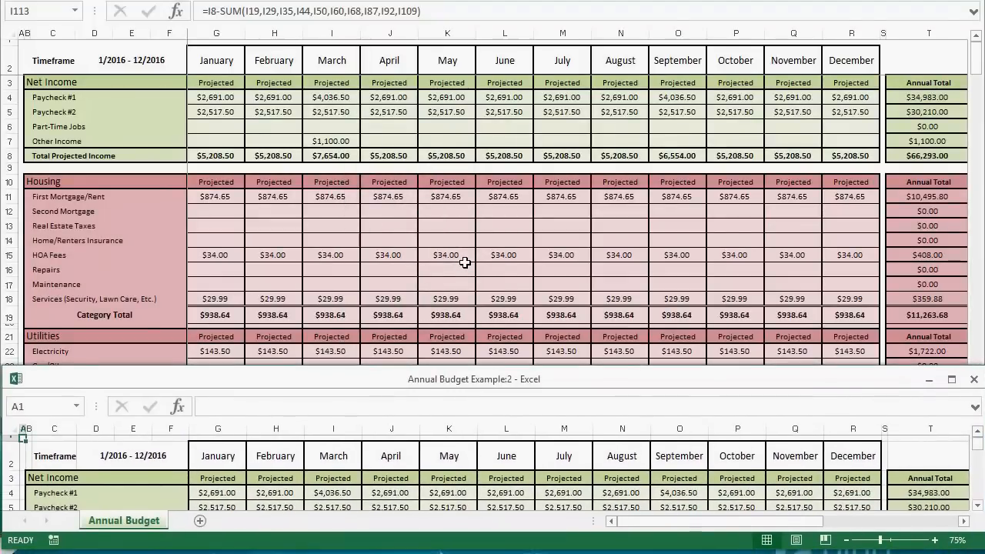
- Show the Extra Available For Savings/Debt row in the second window and return to the main budget window
left_click(465, 263)
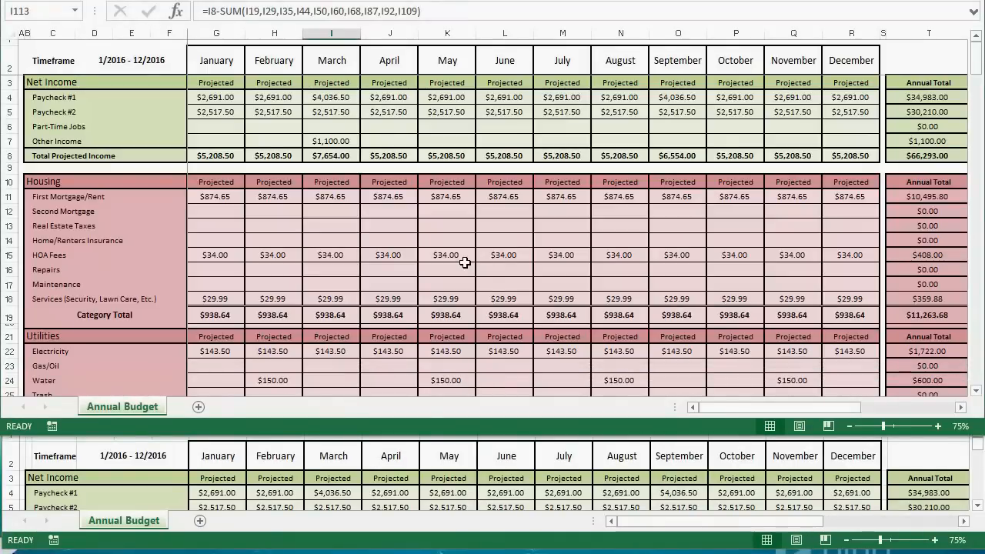
scroll(464, 263, "down", 4)
scroll(464, 263, "down", 20)
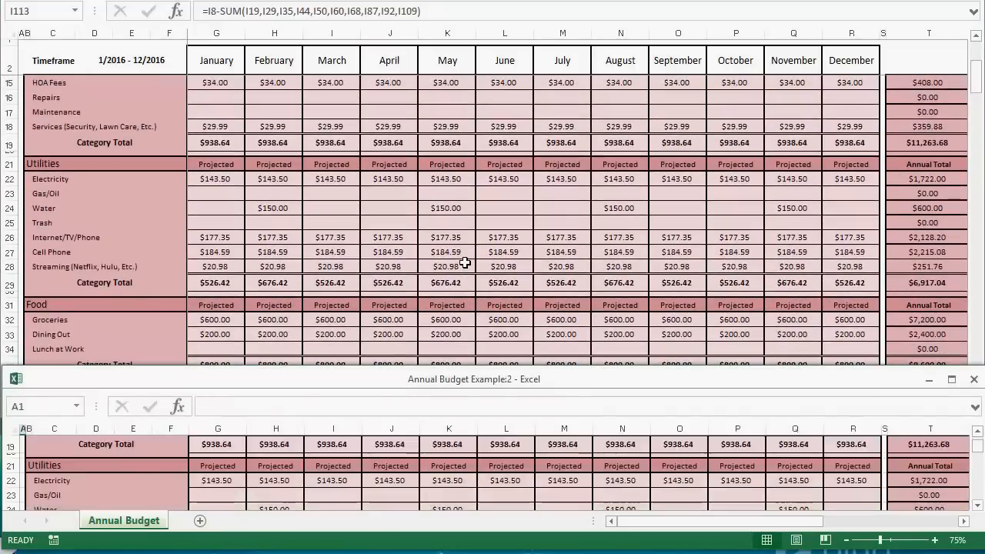
scroll(465, 263, "down", 13)
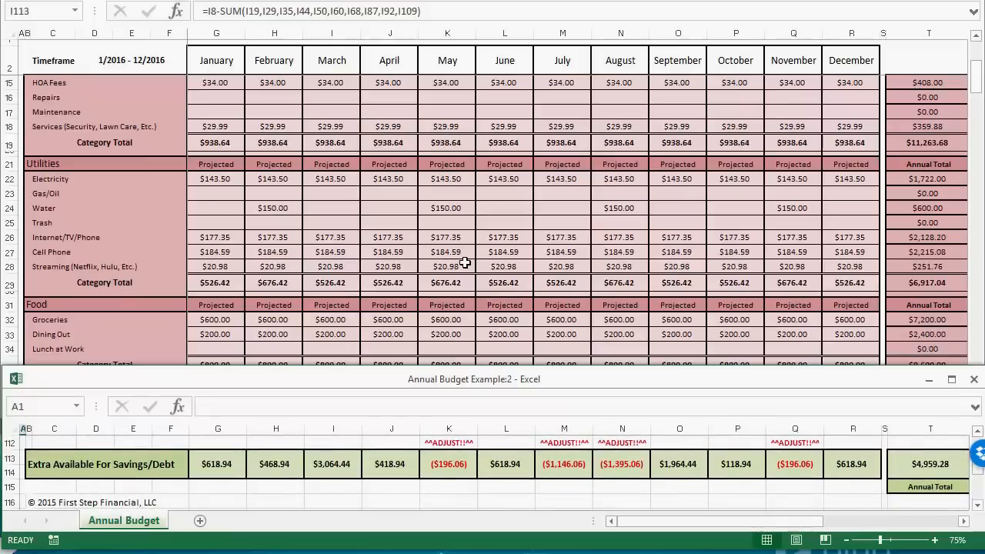
left_click(465, 263)
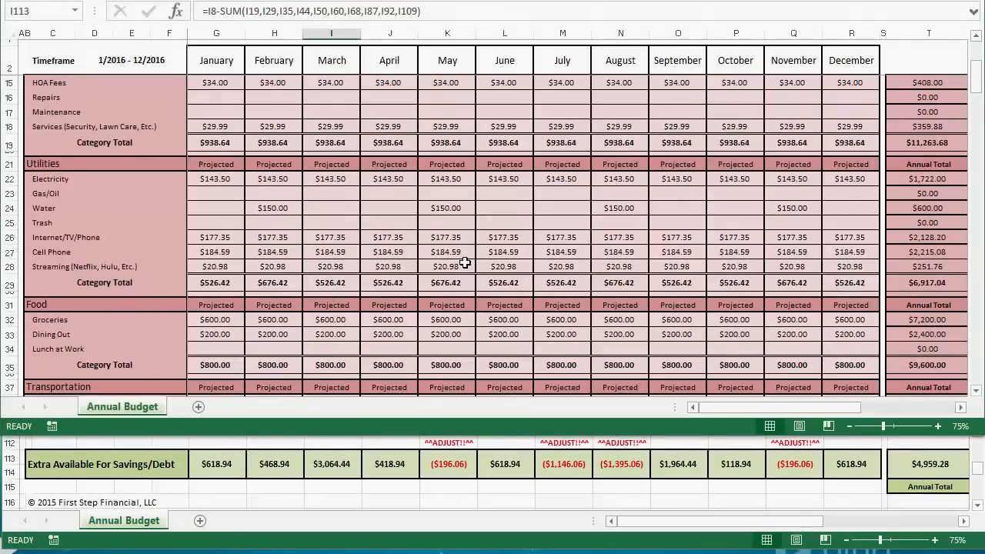
- Enter 1000 for Summer Sports Camp under Personal in March
scroll(465, 263, "up", 4)
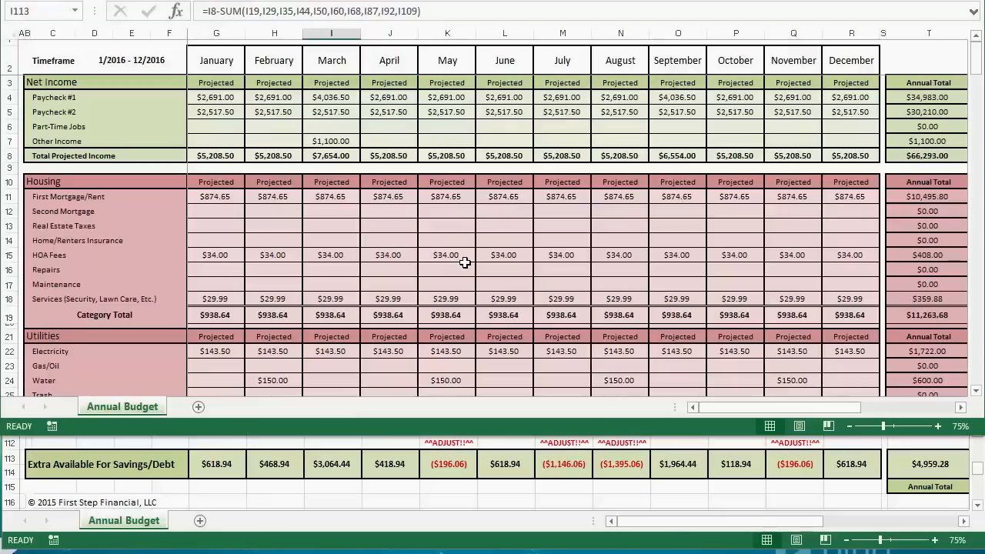
scroll(464, 263, "down", 7)
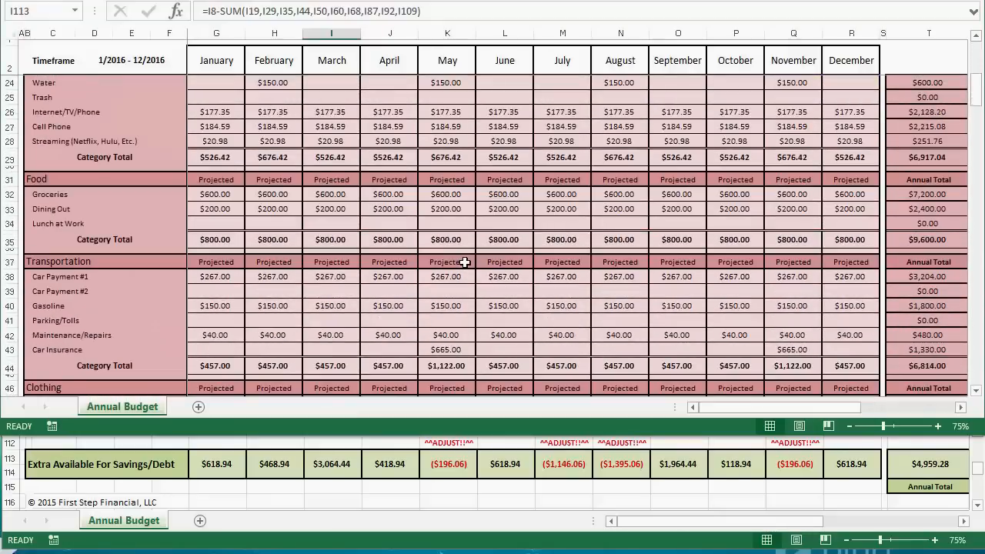
scroll(465, 263, "down", 2)
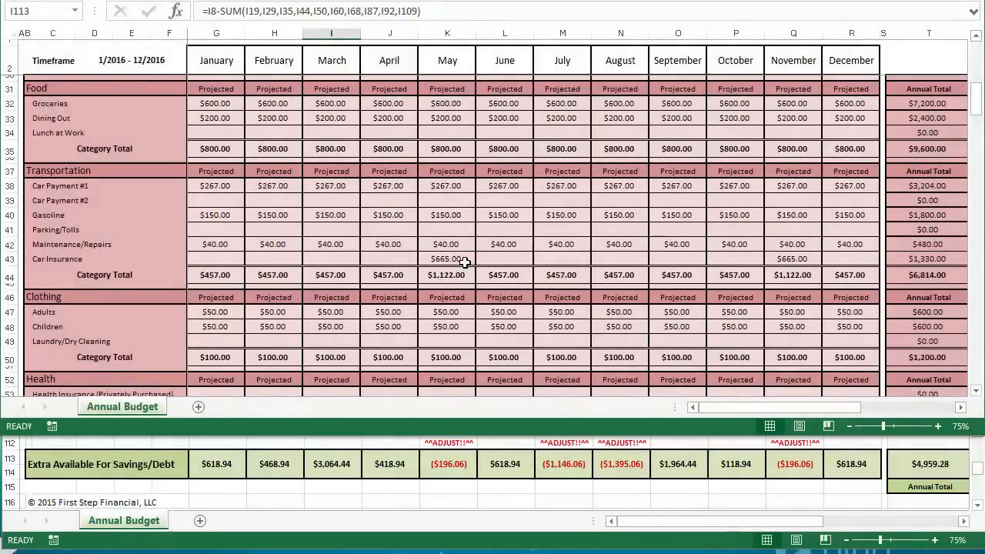
scroll(465, 263, "down", 3)
scroll(465, 262, "down", 7)
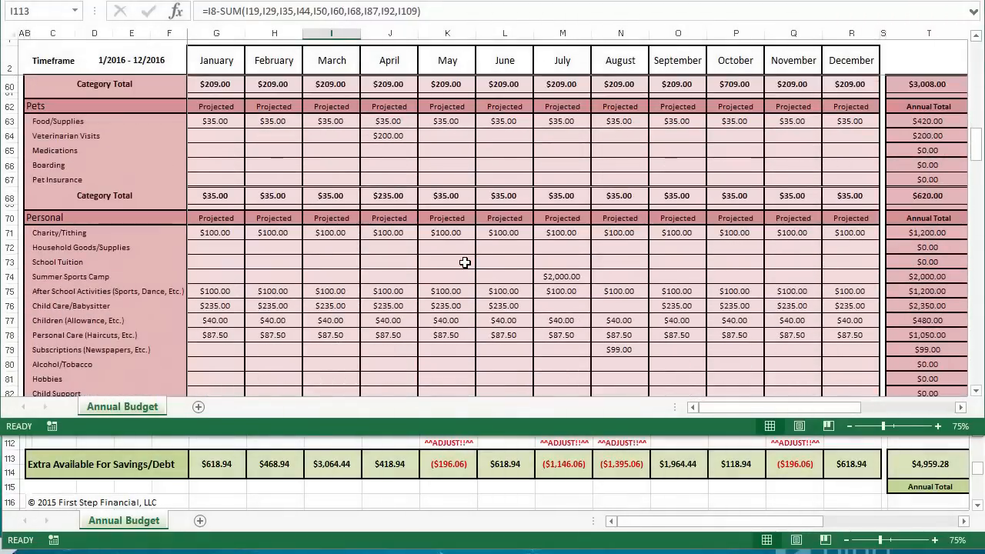
left_click(561, 277)
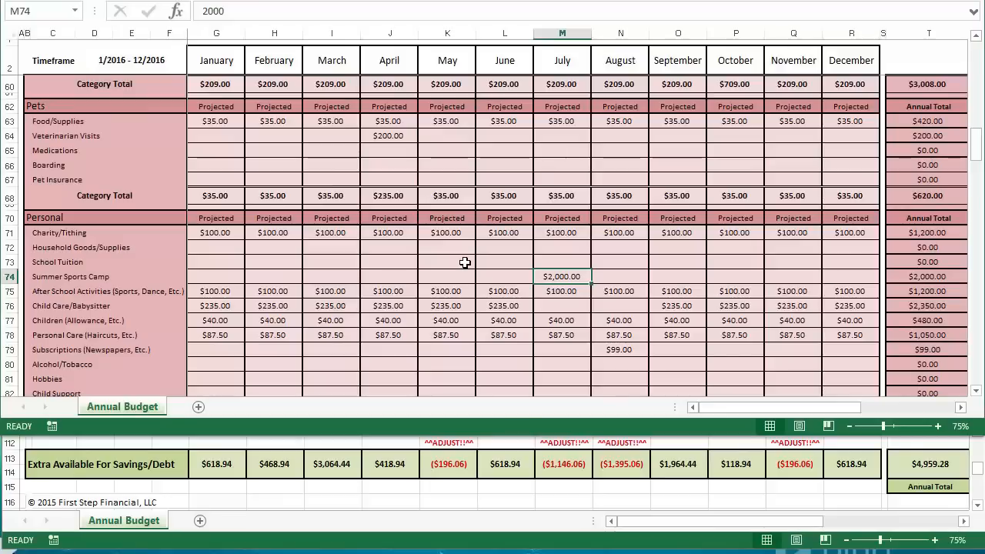
key("Left")
key("Left")
key("Left")
key("Left")
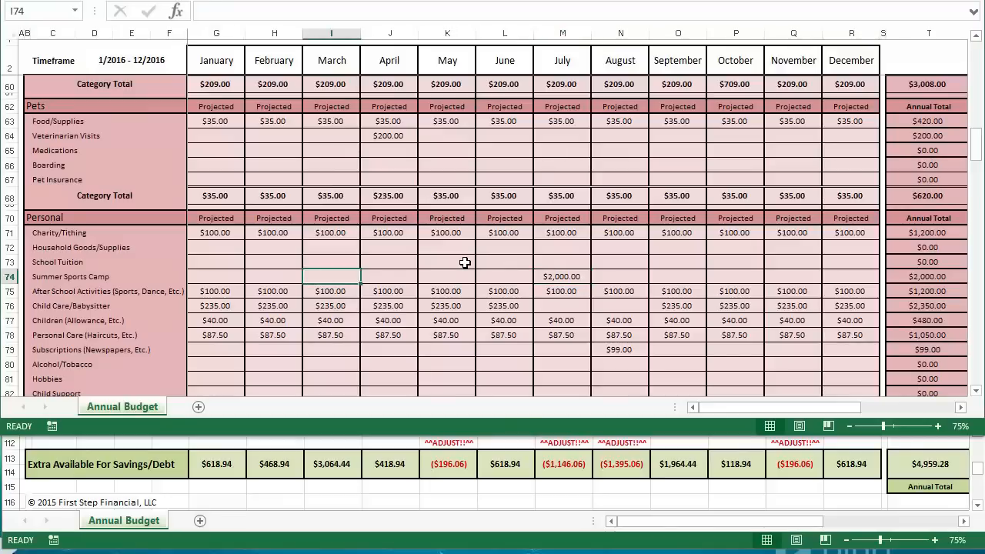
type("1000")
key("Tab")
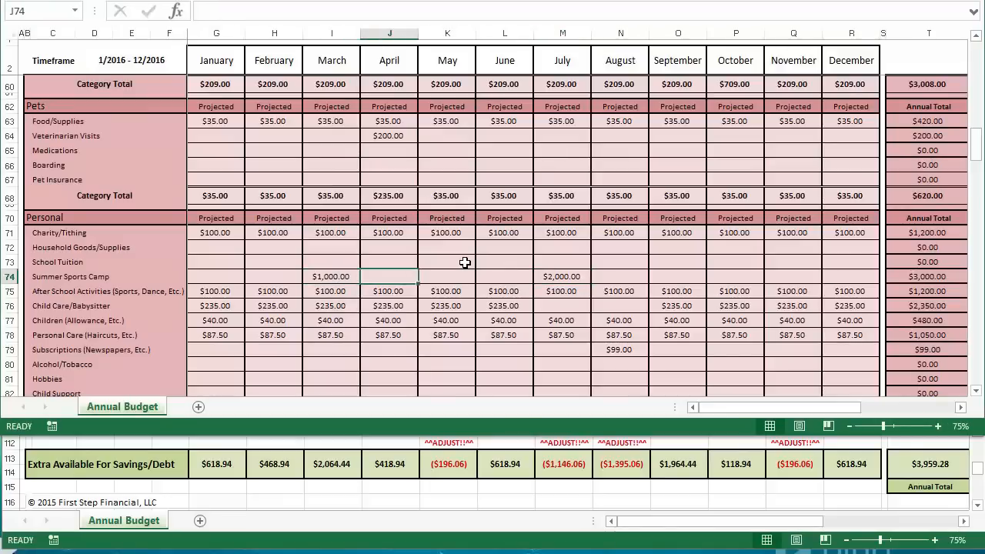
- Set the July amount for Summer Sports Camp to 1000
key("Right")
key("Right")
key("Right")
key("Right")
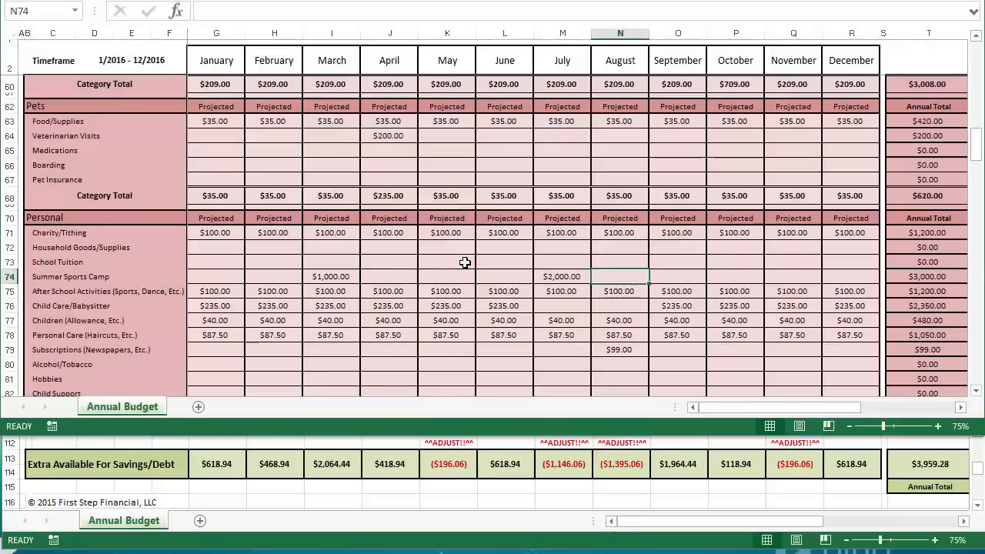
key("Left")
type("1,00")
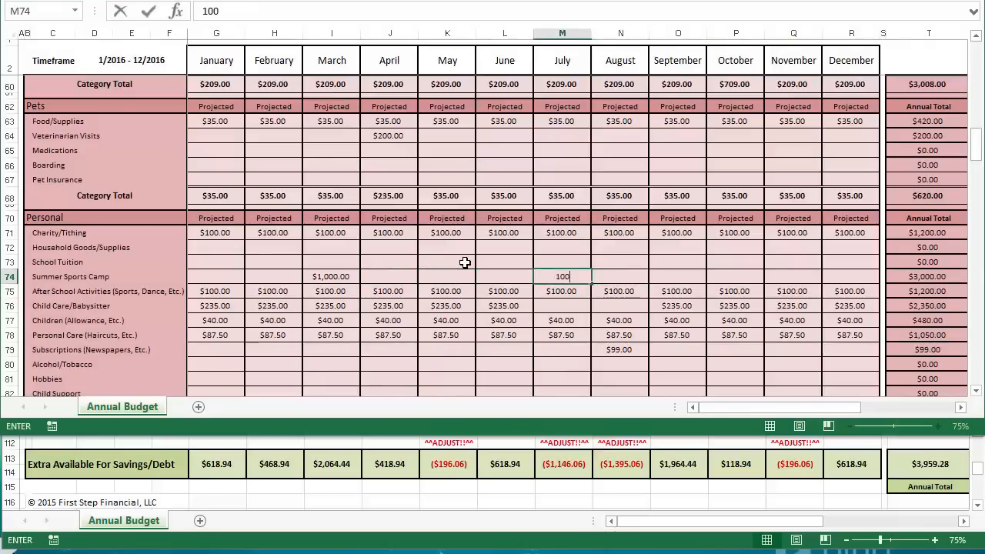
type("0")
key("Left")
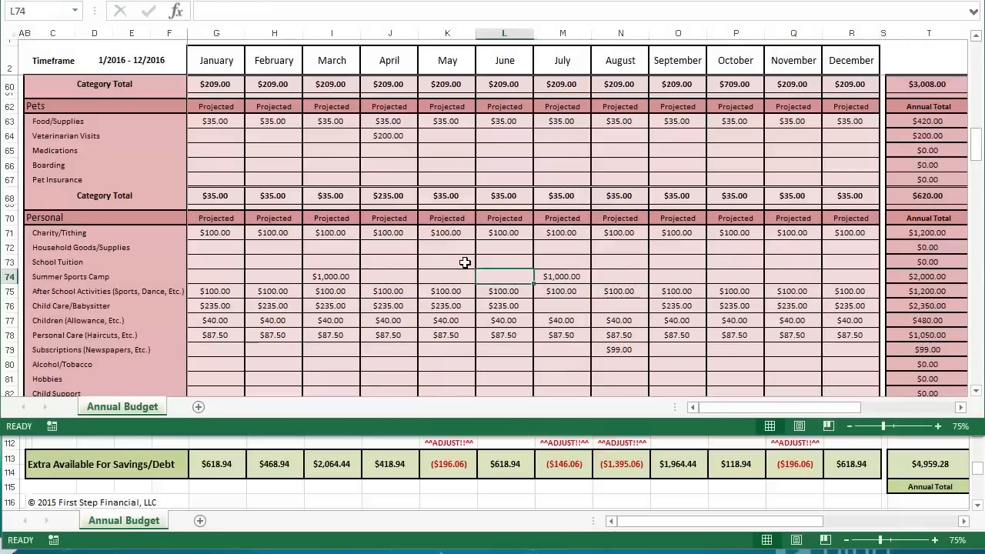
- Set the March amount for Summer Sports Camp to 1500
key("Right")
key("Left")
key("Left")
key("Left")
key("Left")
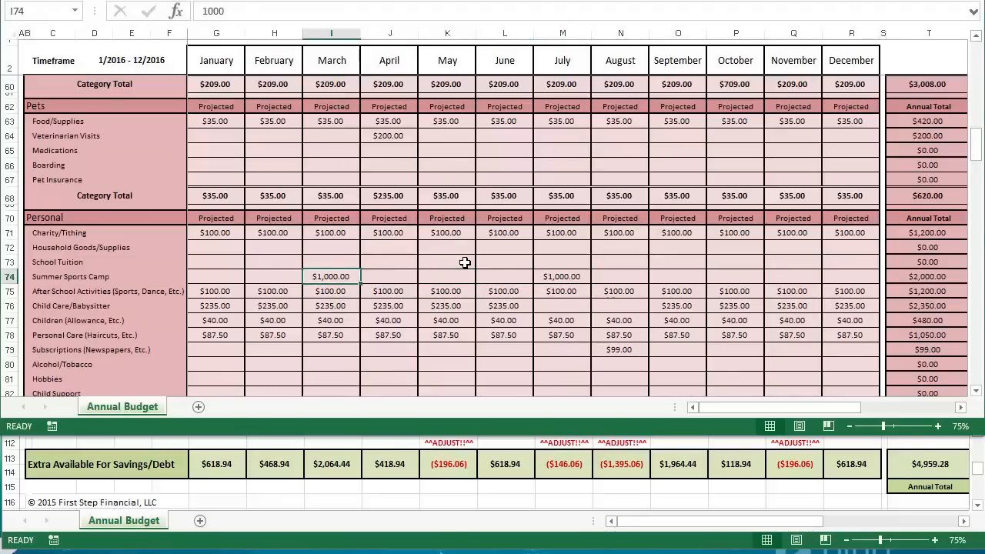
type("1500")
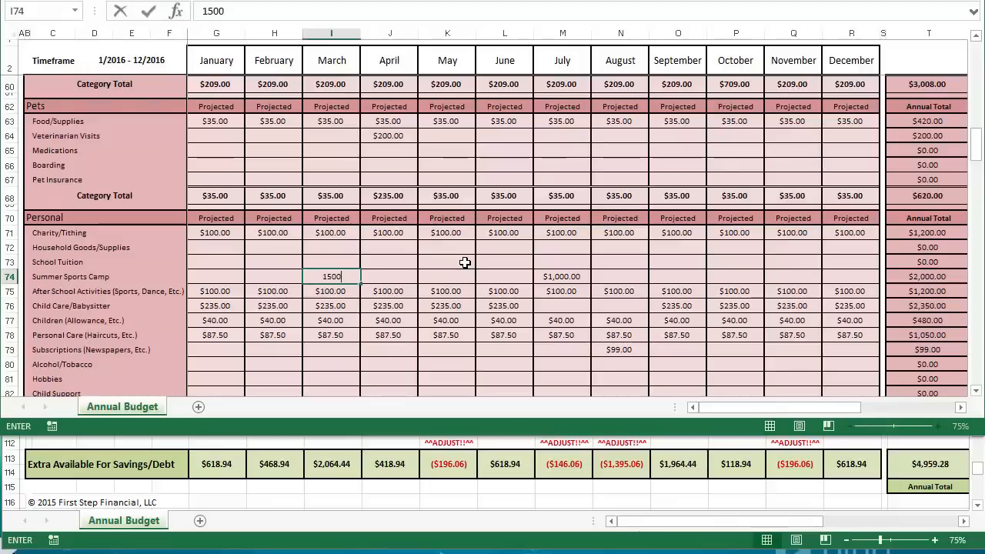
key("Right")
- Set the July amount for Summer Sports Camp to 500
key("Right")
key("Right")
key("Right")
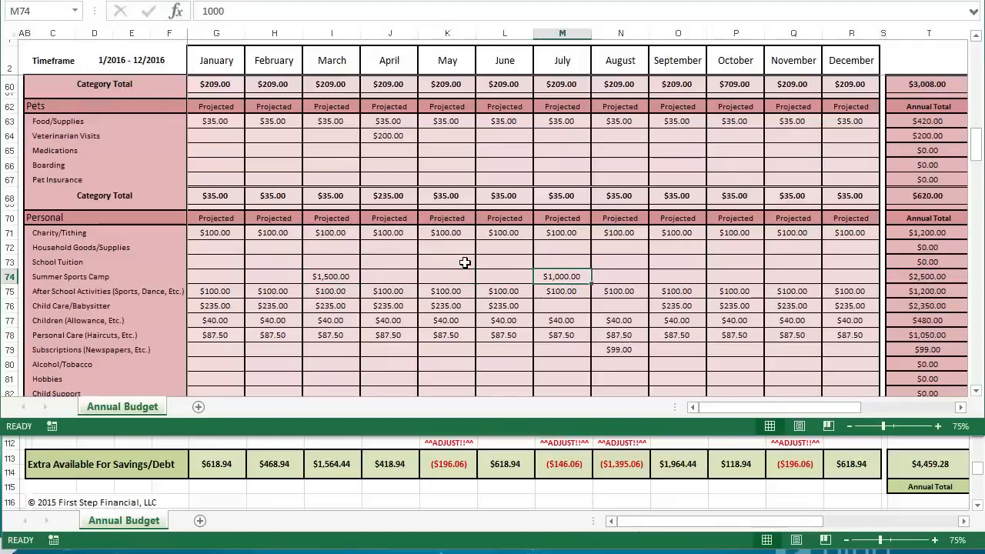
type("500")
key("Left")
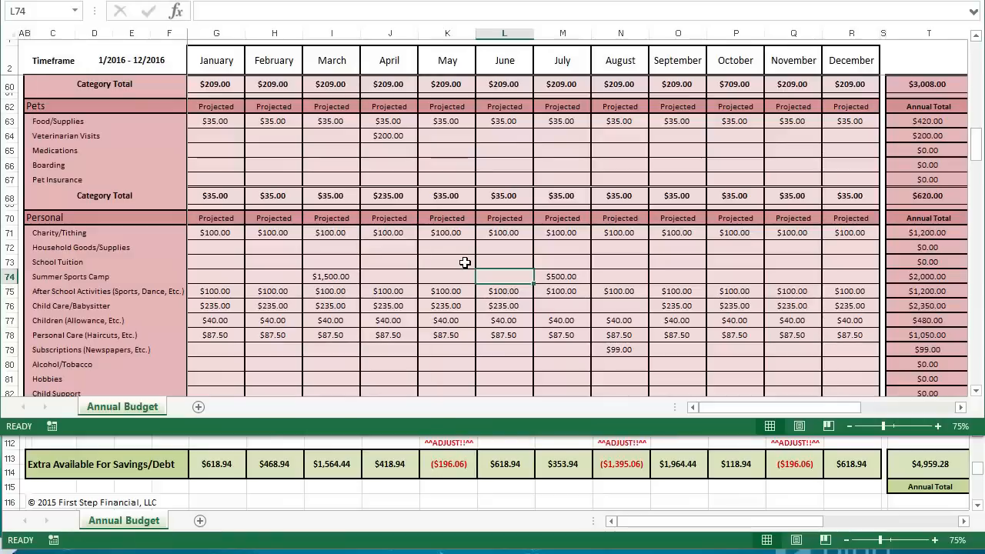
- Review the expense categories for August costs that can be shifted to other months
key("Right")
key("Right")
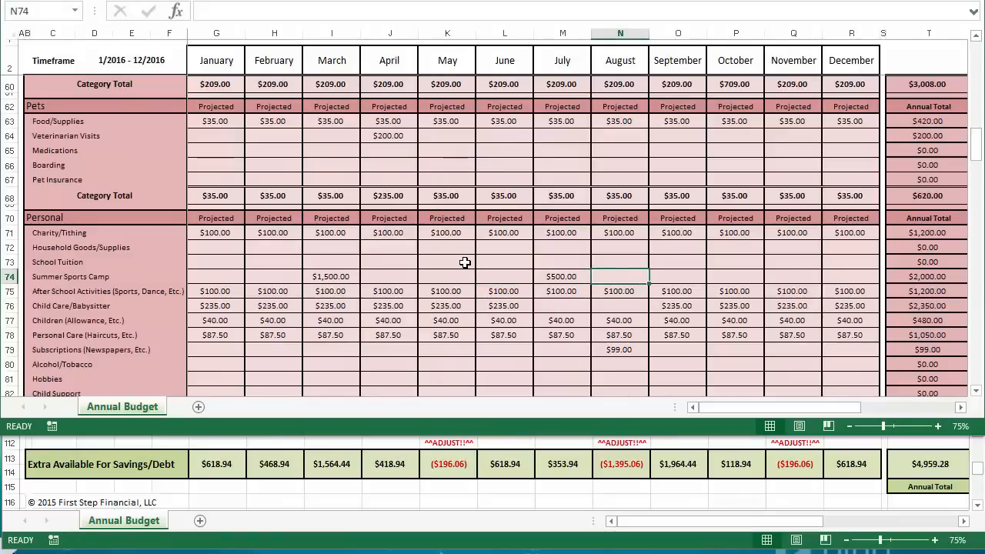
scroll(464, 262, "up", 7)
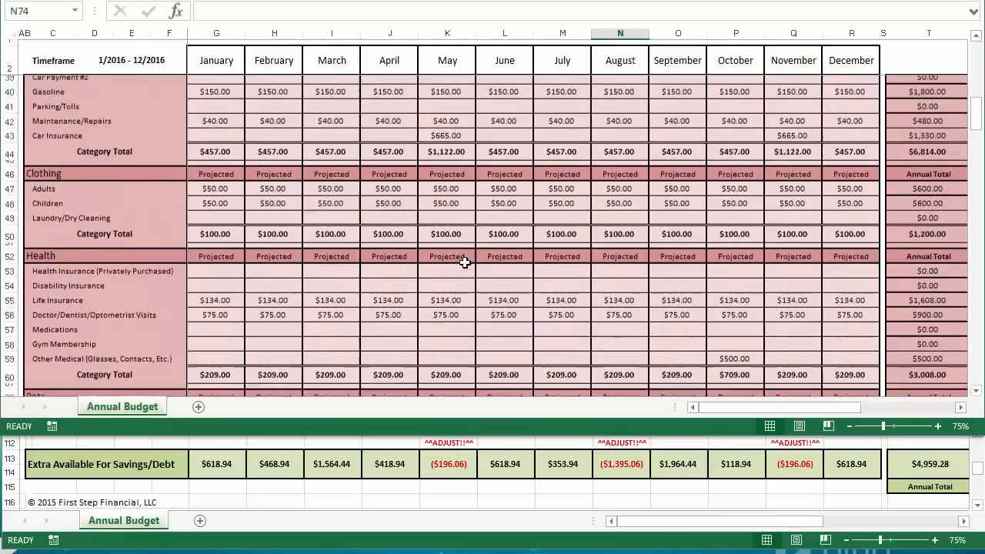
scroll(464, 262, "up", 6)
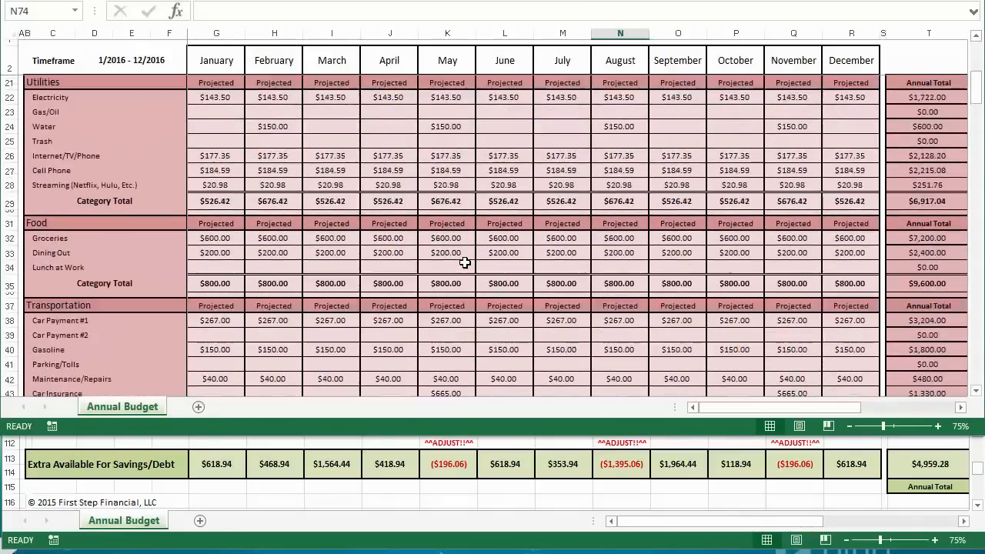
scroll(465, 262, "up", 2)
scroll(465, 263, "up", 4)
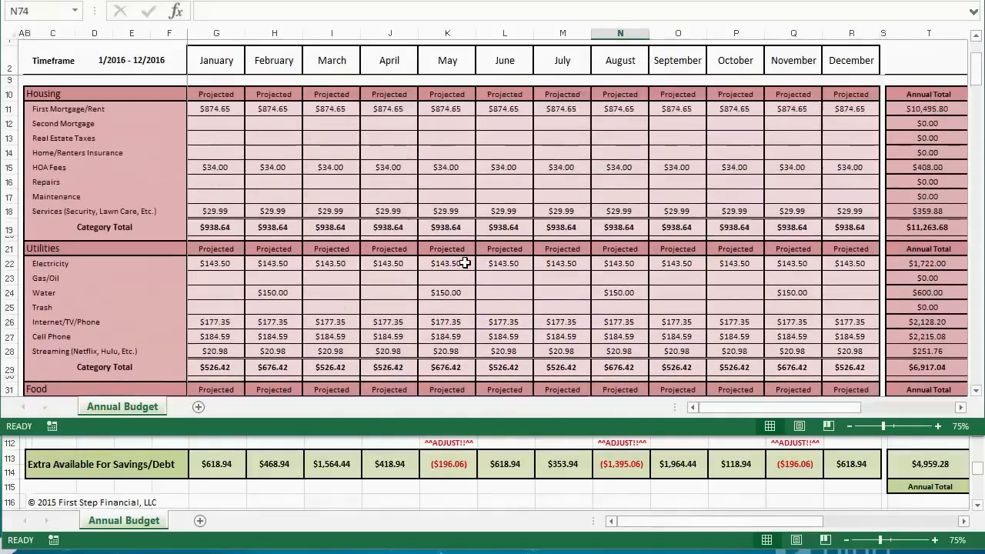
scroll(465, 262, "down", 13)
scroll(464, 262, "down", 11)
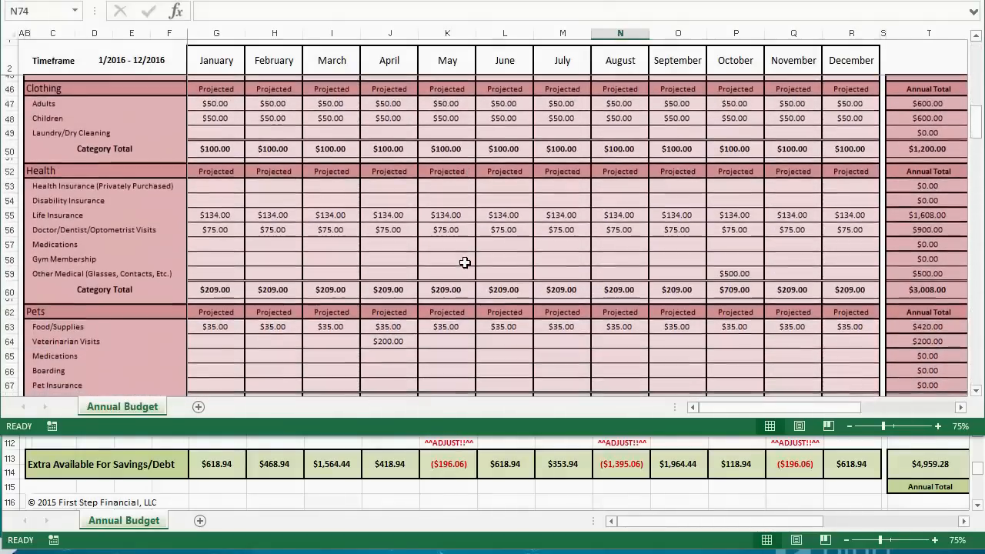
scroll(465, 264, "down", 1)
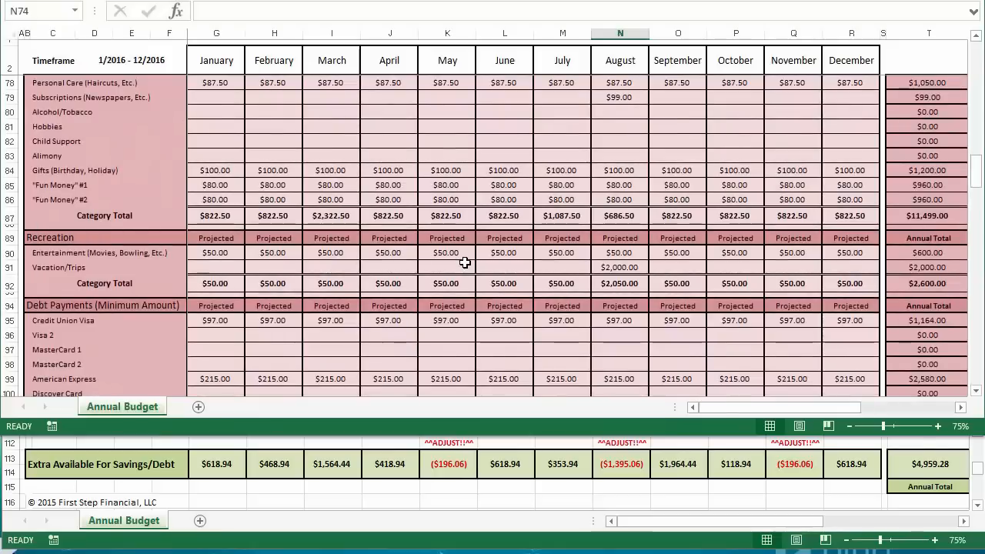
- Enter 1000 for Vacation/Trips under Recreation in March
left_click_drag(620, 268, 620, 283)
key("shift+Up")
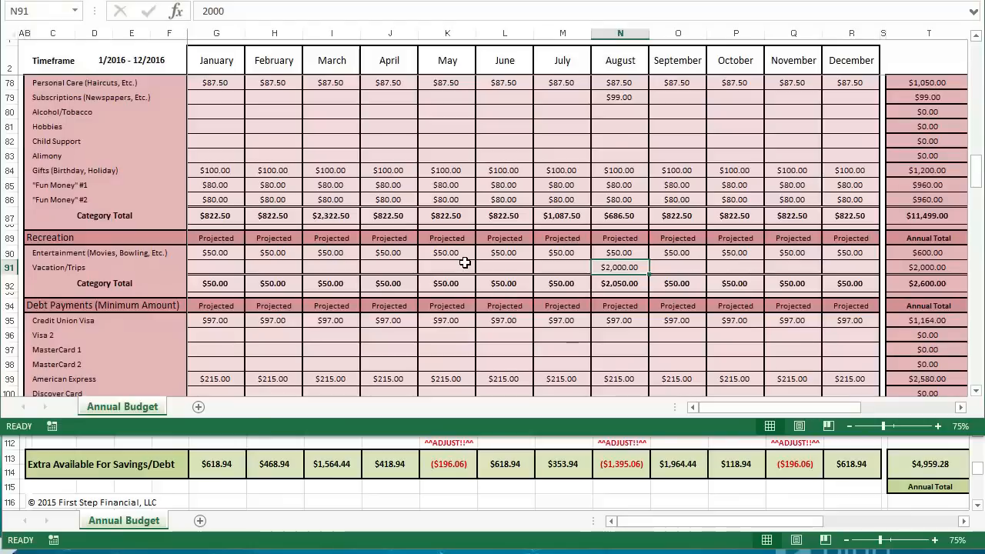
key("Left")
key("Left")
key("Left")
key("Left")
key("Left")
type("1,00")
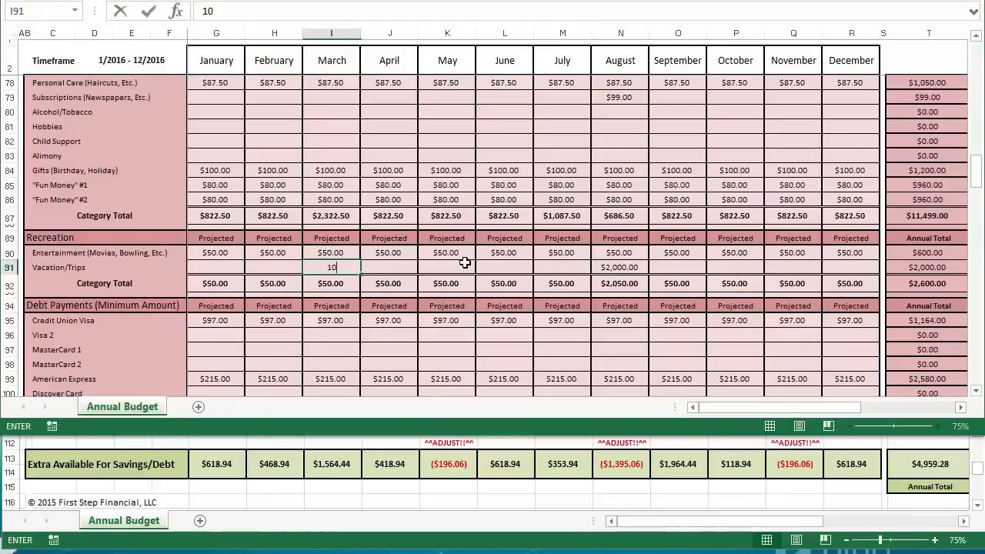
type("00")
key("Return")
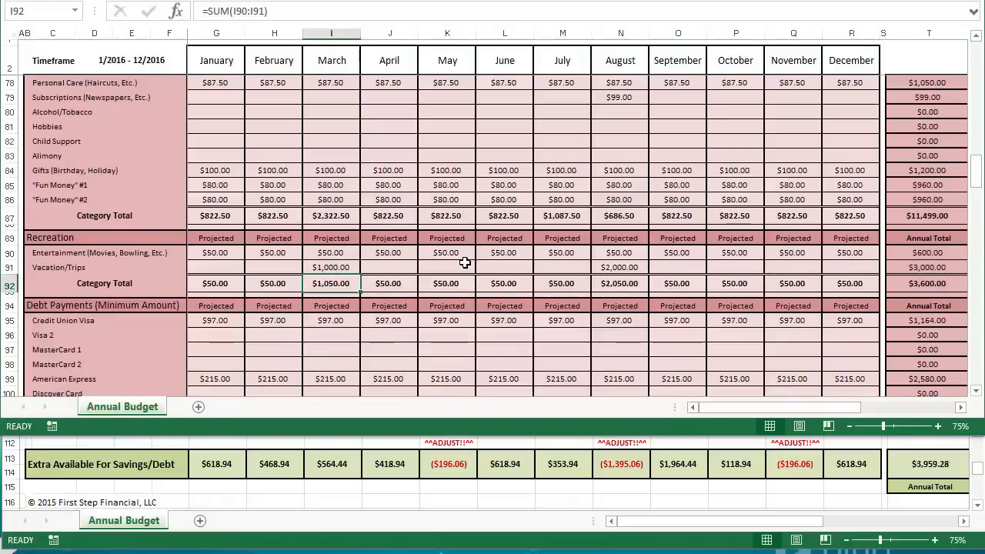
- Set the August amount for Vacation/Trips to 1000
key("Up")
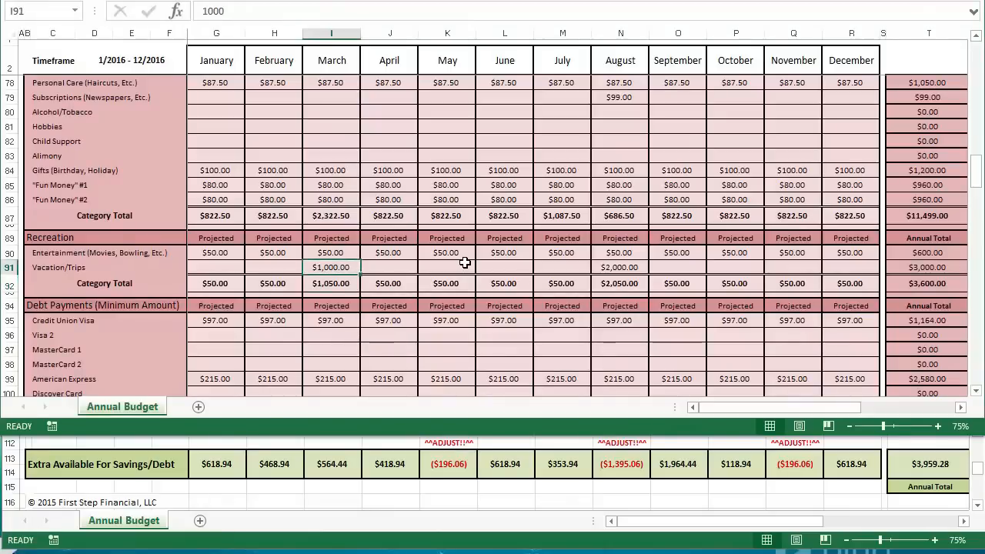
key("ctrl+Right")
type("1000")
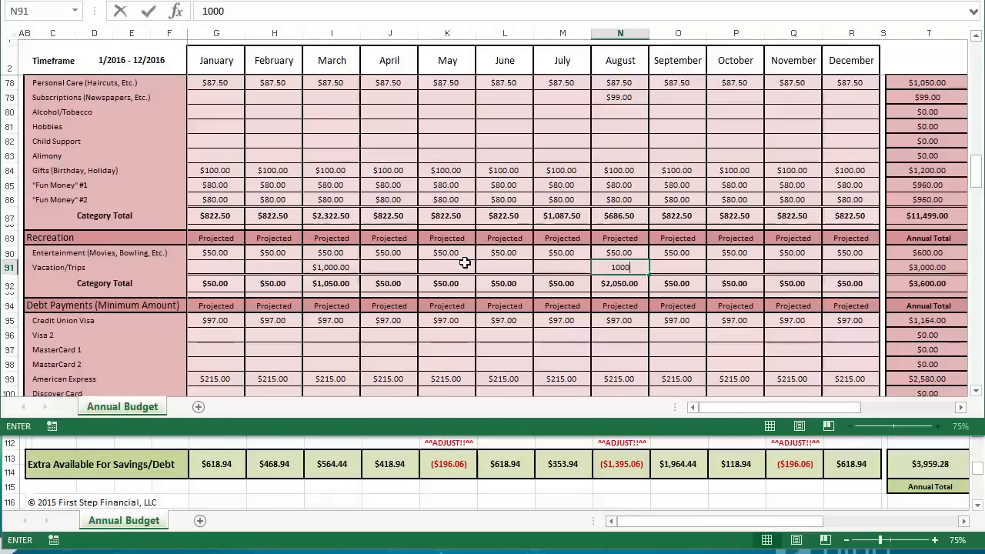
key("Return")
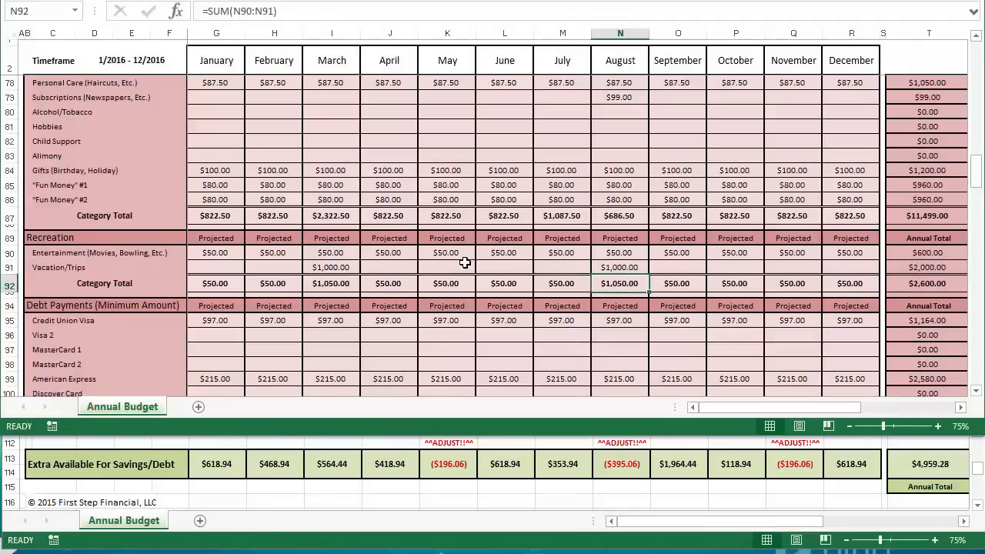
- Enter 200 for Vacation/Trips in both January and February
key("Up")
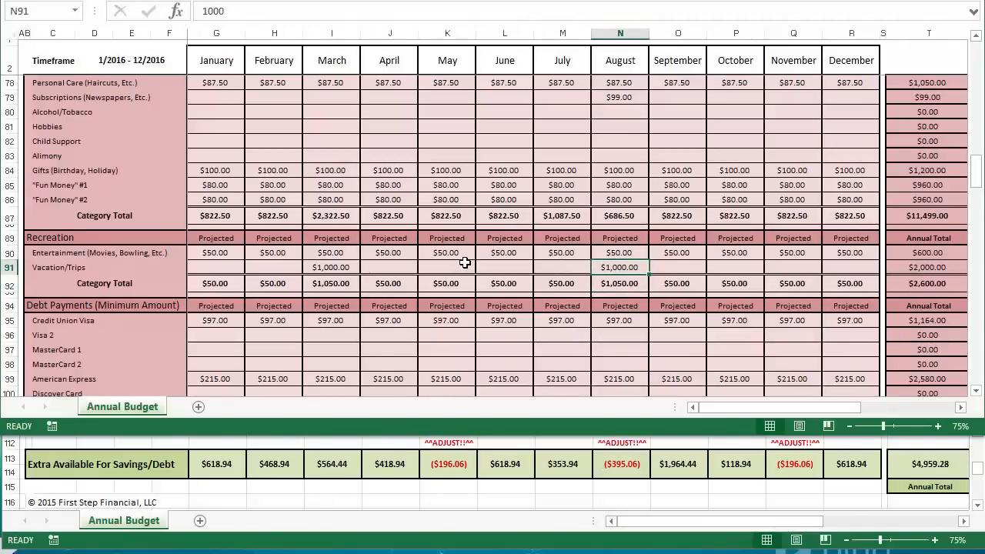
key("ctrl+Left")
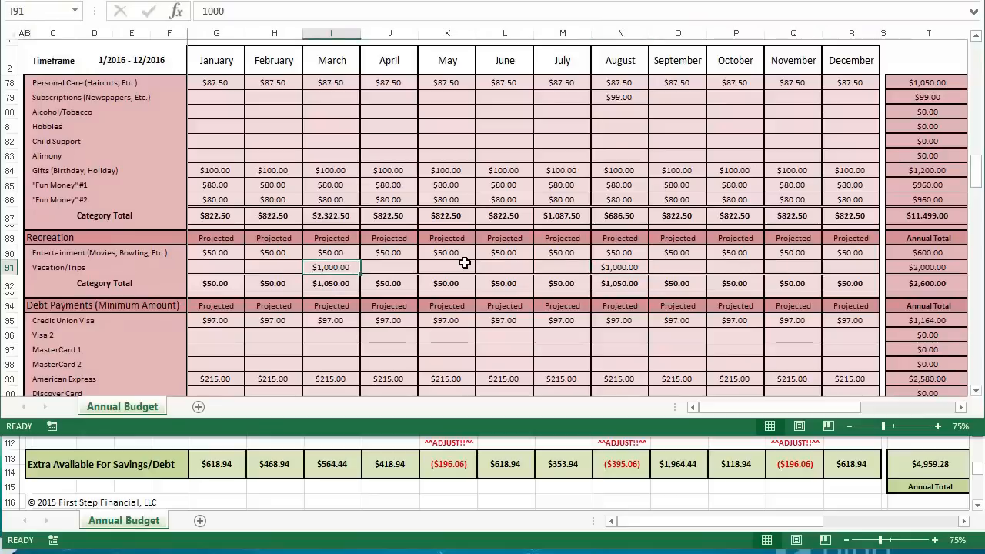
key("Left")
key("Left")
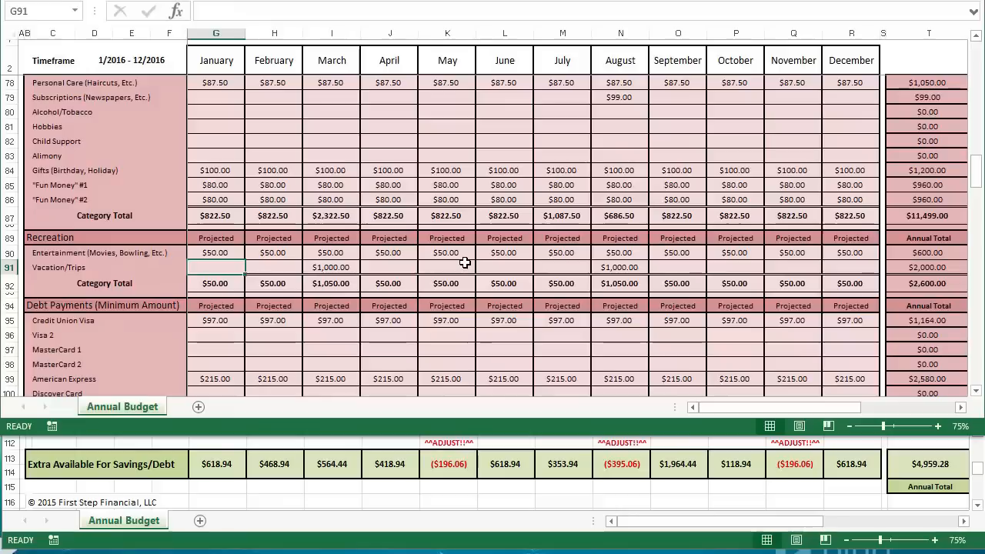
type("200")
key("ctrl+Return")
key("Right")
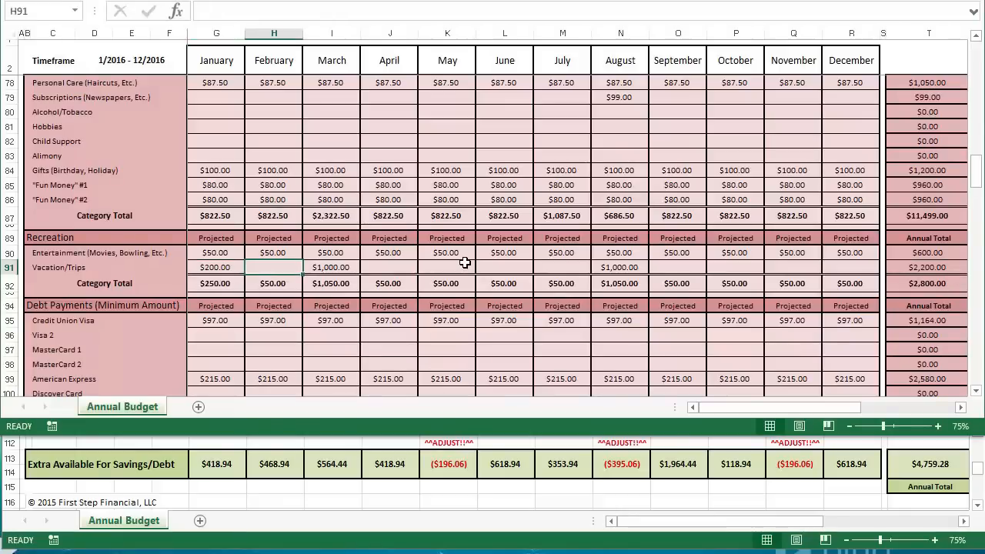
type("200")
key("Right")
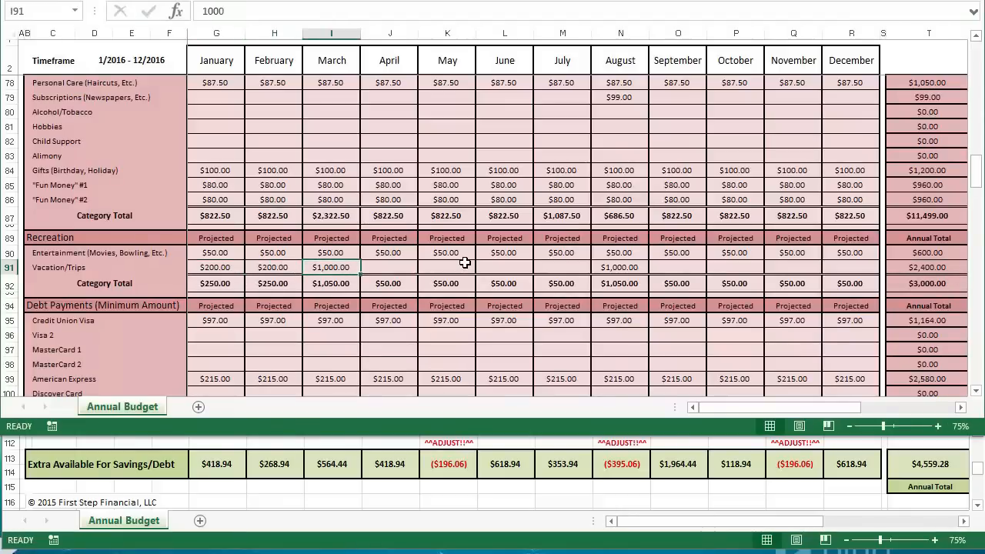
- Set the August amount for Vacation/Trips to 600
key("ctrl+Right")
type("600")
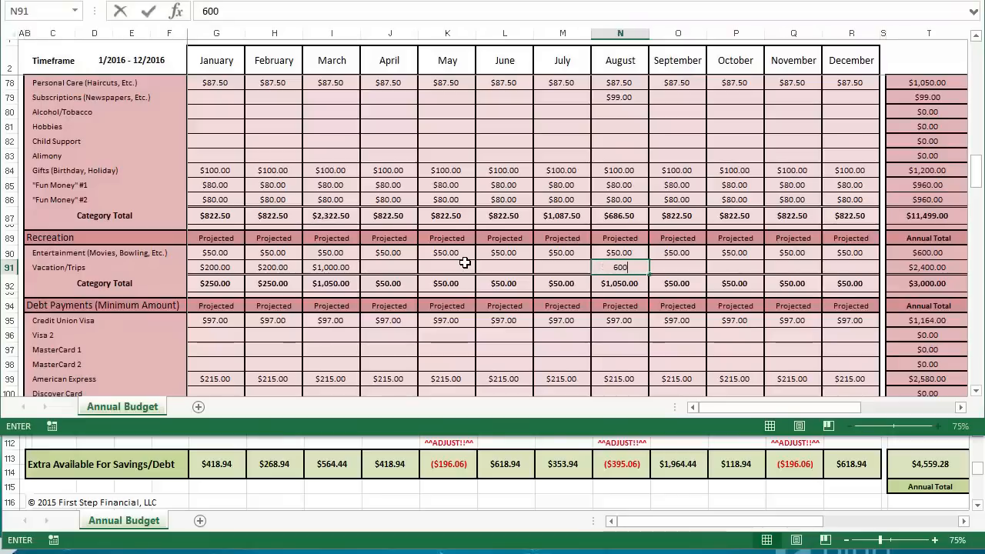
key("Left")
key("Right")
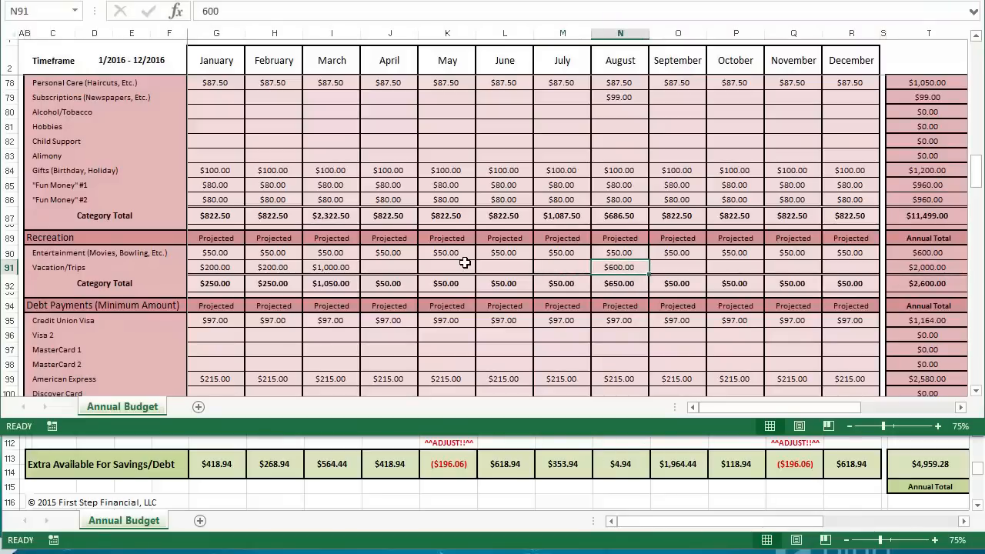
- Enter 300 for Vacation/Trips in June
key("Left")
key("Left")
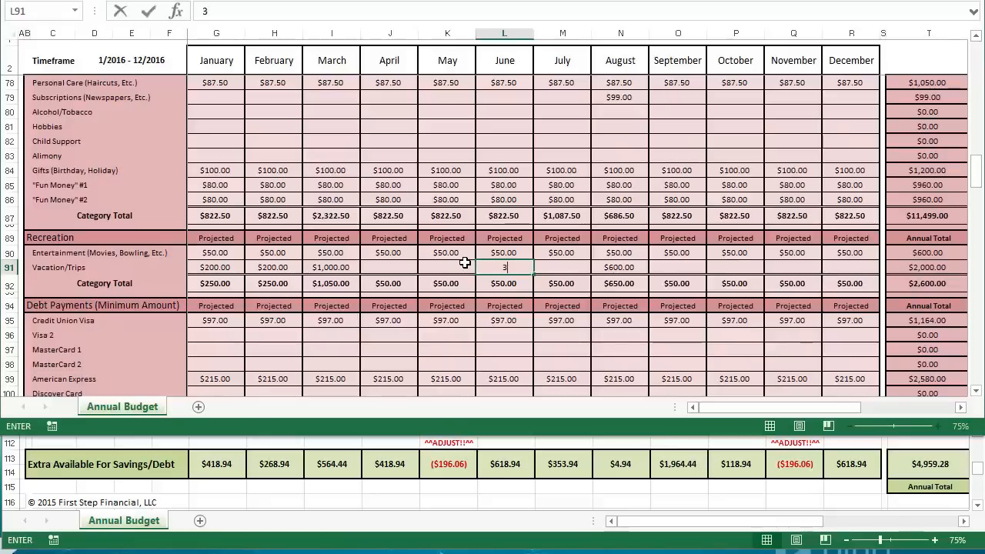
type("300")
key("Tab")
- Set the August amount for Vacation/Trips to 300 and check the row's annual total
key("Tab")
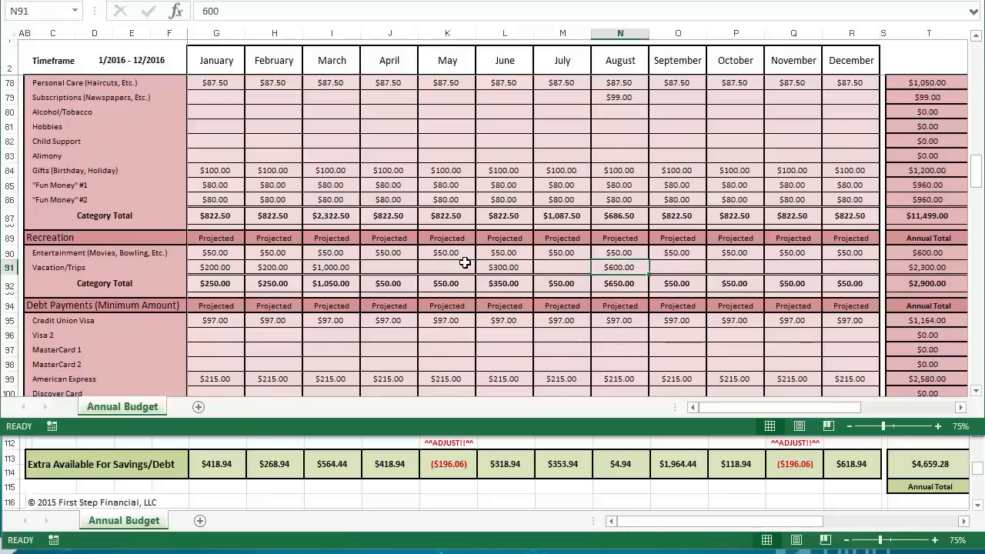
type("300")
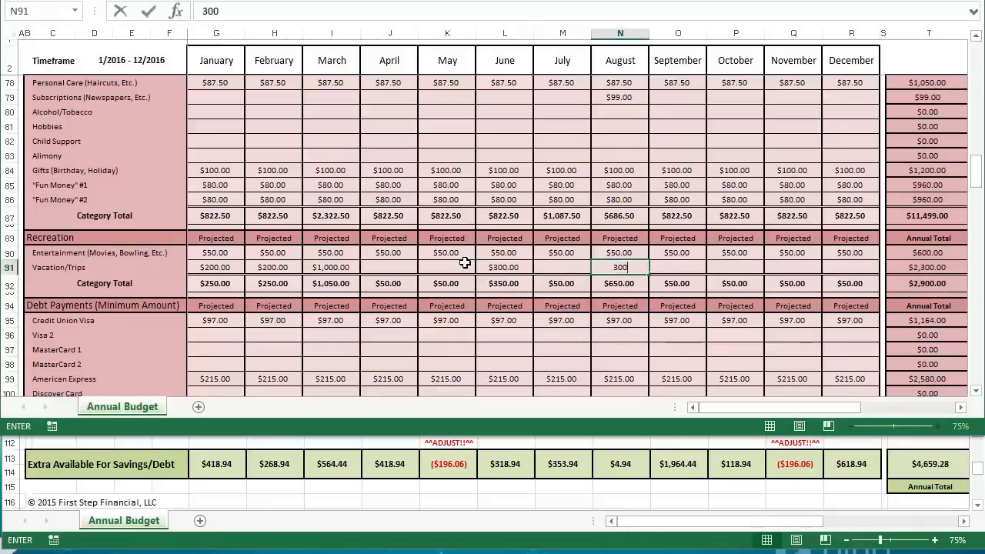
key("Tab")
key("ctrl+Right")
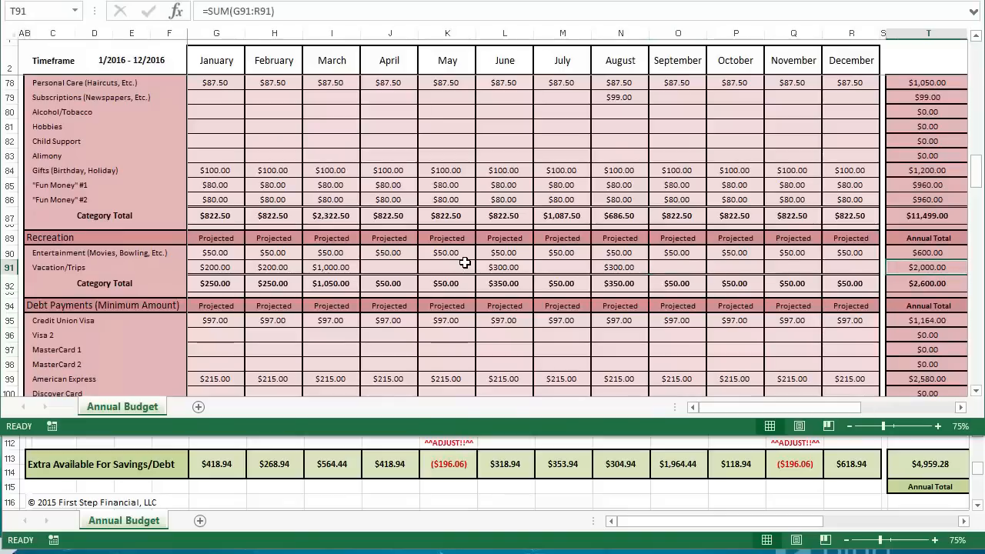
key("ctrl+Left")
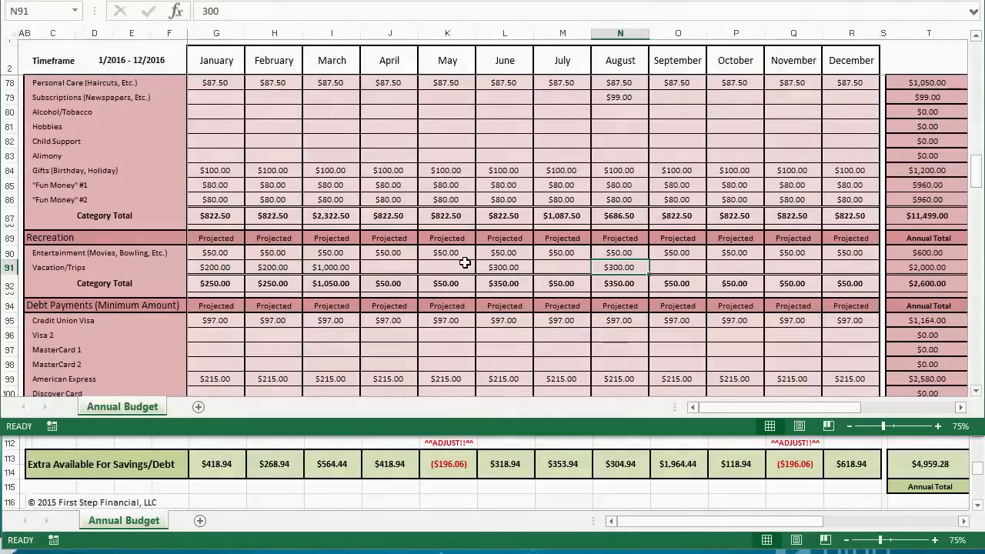
- Look through the expense categories for costs behind the remaining May and November shortfalls
scroll(465, 263, "down", 5)
scroll(465, 263, "up", 6)
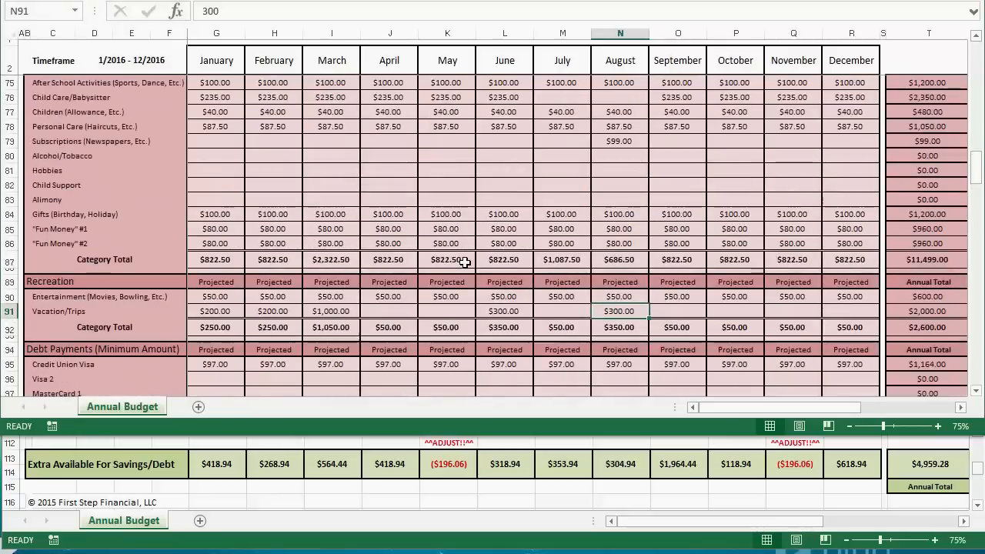
scroll(465, 263, "down", 3)
scroll(465, 263, "up", 5)
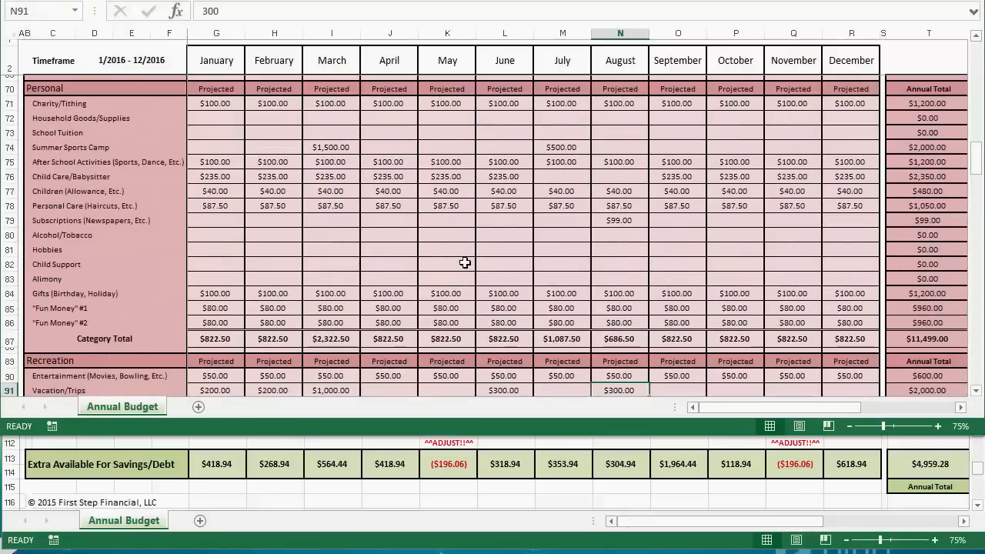
scroll(464, 262, "up", 3)
scroll(465, 263, "up", 4)
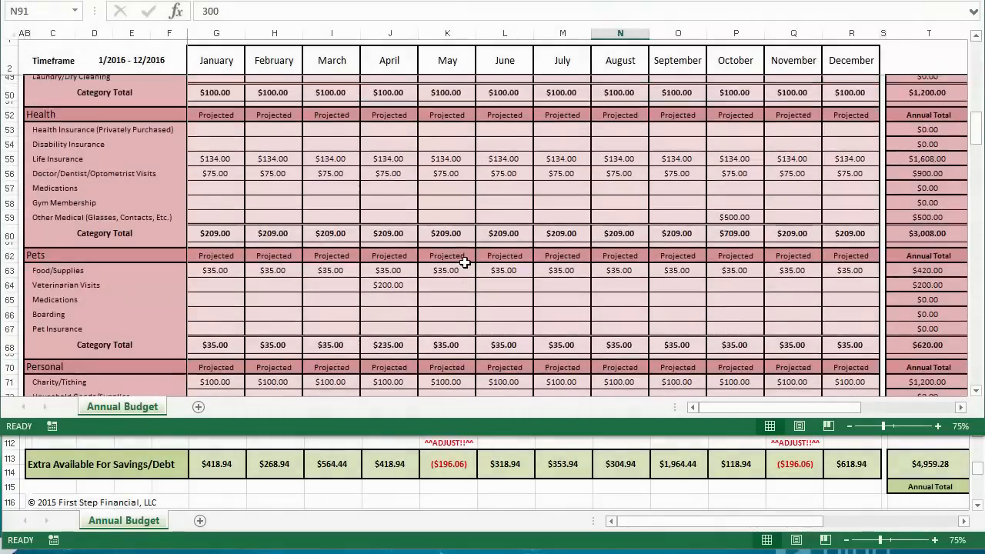
scroll(465, 262, "up", 2)
scroll(465, 263, "up", 1)
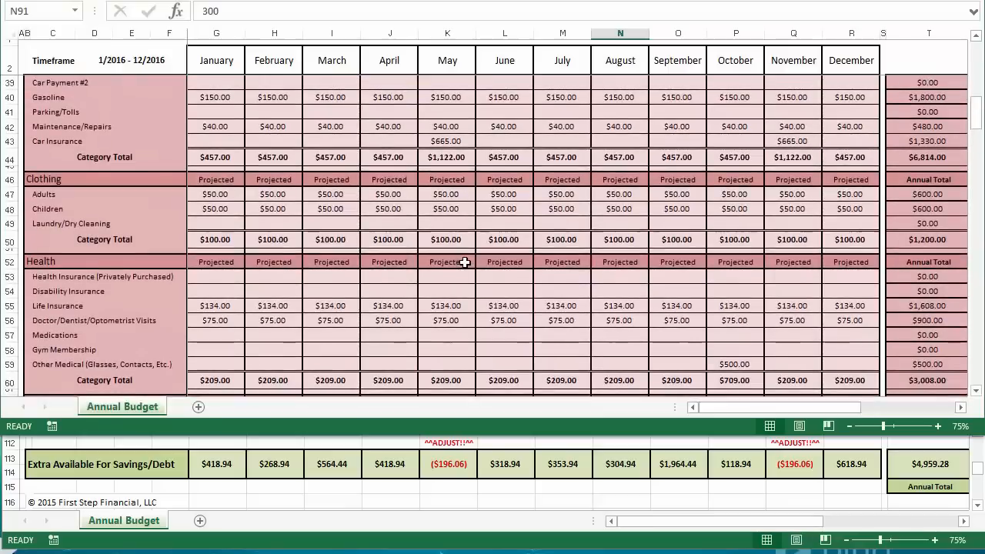
scroll(465, 262, "up", 1)
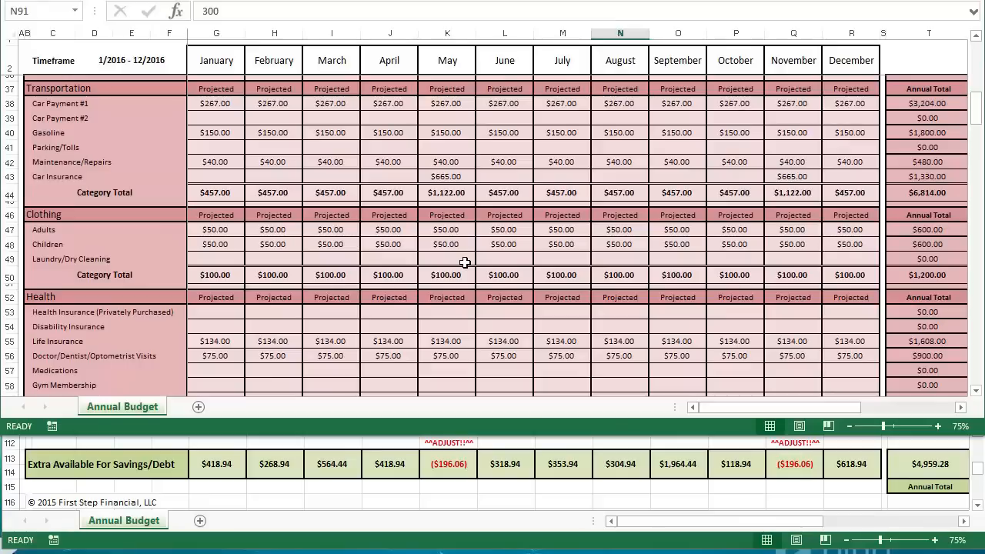
- Enter 665 for Car Insurance under Transportation in September and clear the November amount
left_click(677, 177)
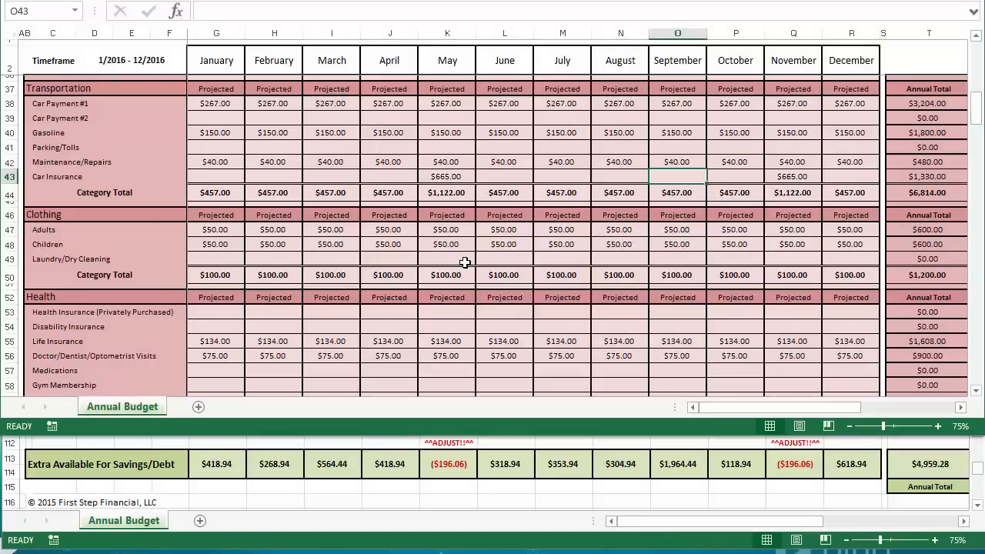
type("665")
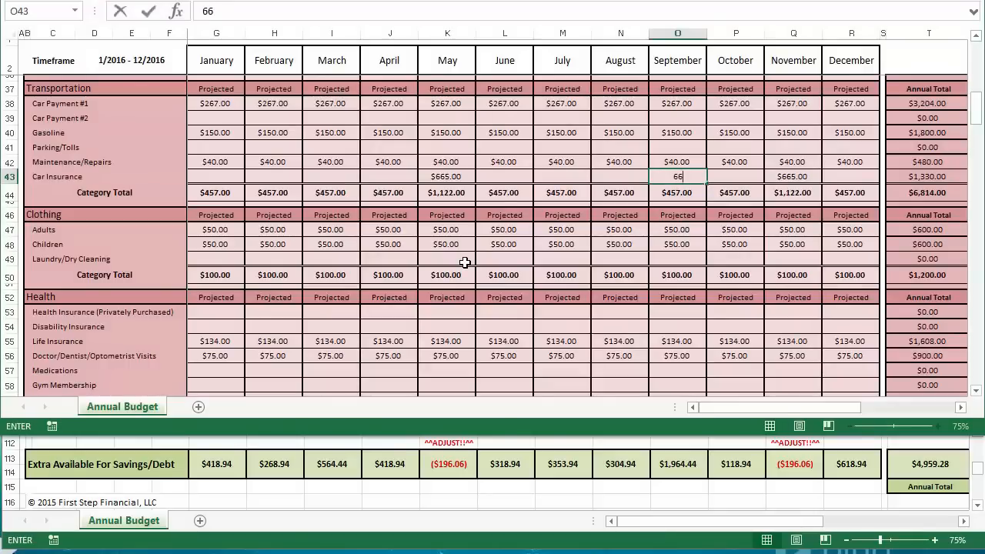
key("Tab")
key("Tab")
key("Delete")
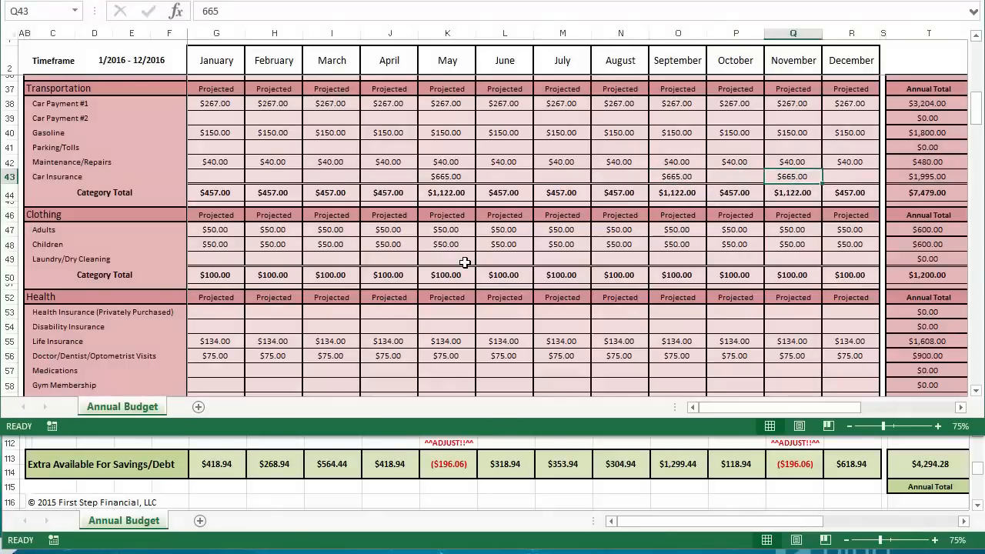
key("Left")
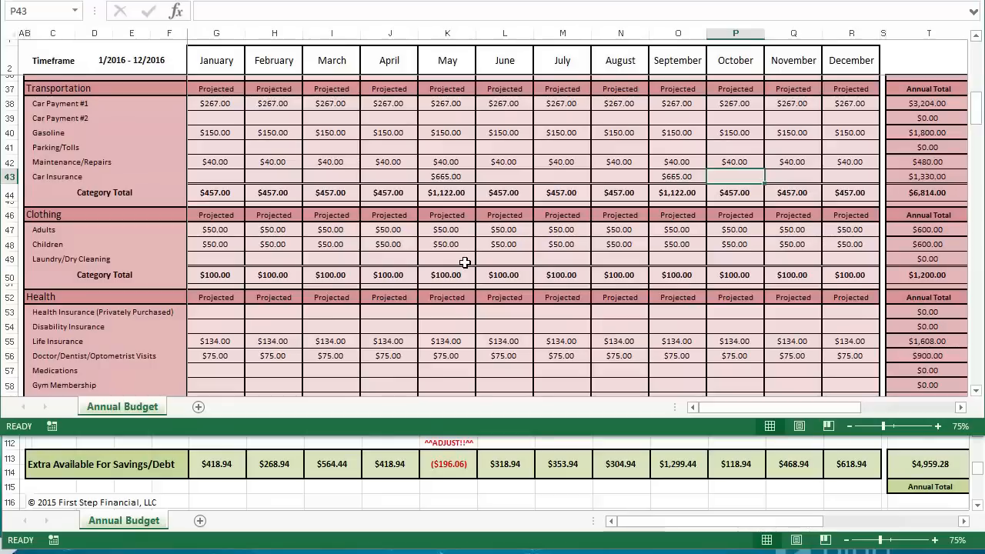
- Spread the May Car Insurance payment across three months: 250 in March, 250 in April and 165 in May
scroll(464, 262, "up", 1)
key("Left")
key("Left")
key("Left")
key("Left")
key("Left")
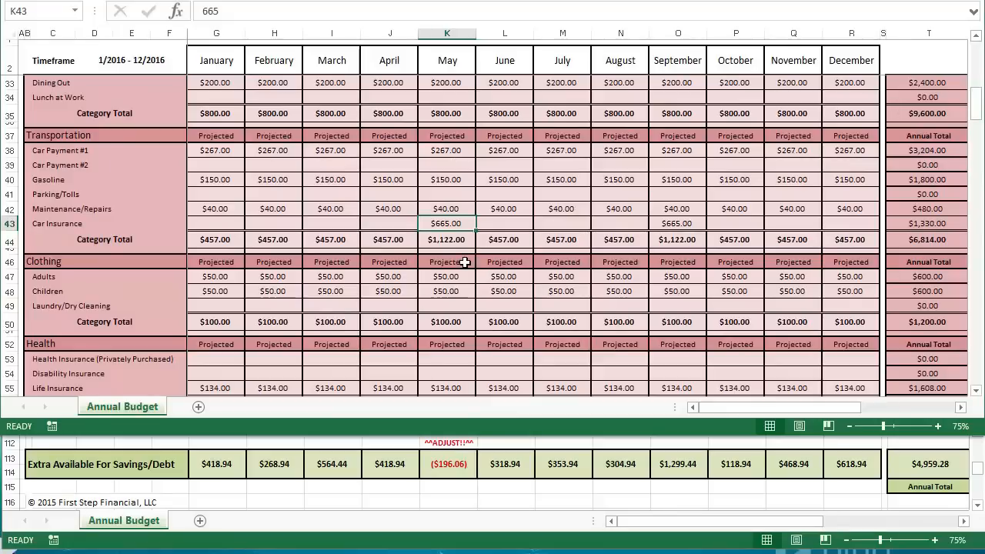
key("Left")
key("Left")
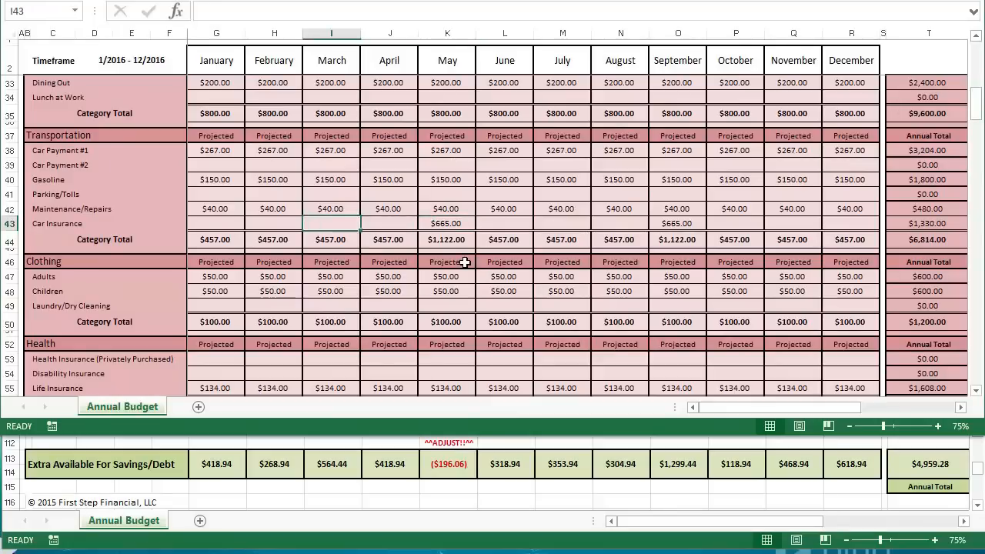
type("250")
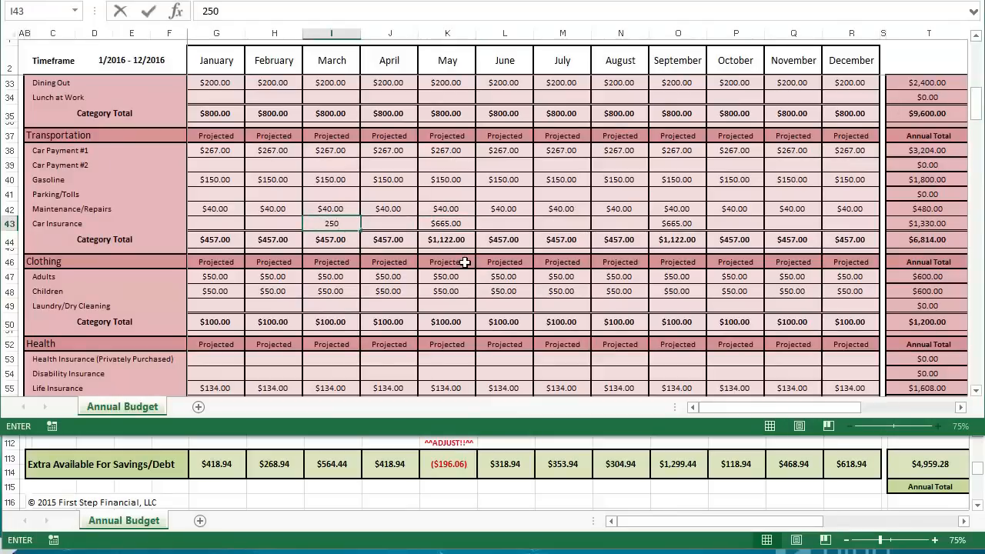
key("Right")
type("250")
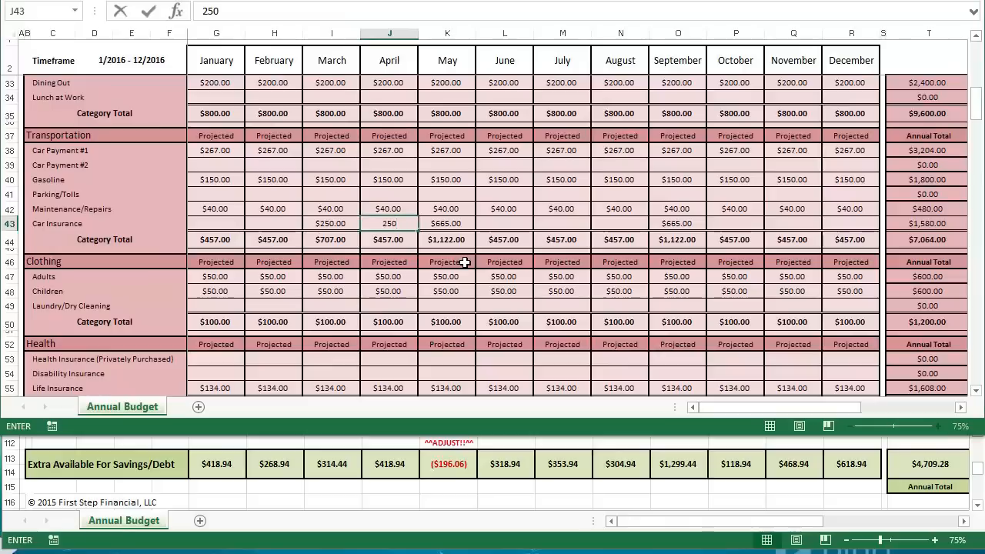
key("Right")
type("165")
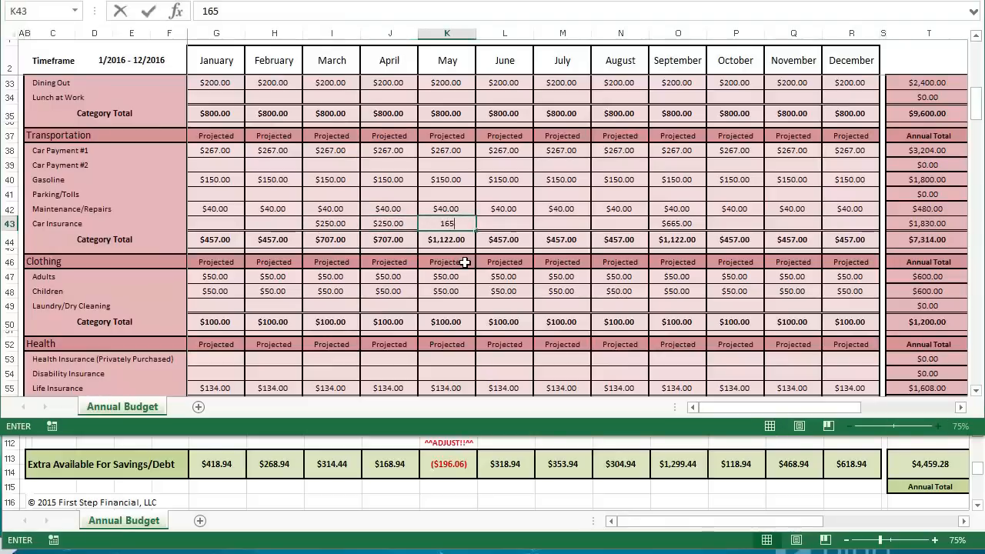
key("Right")
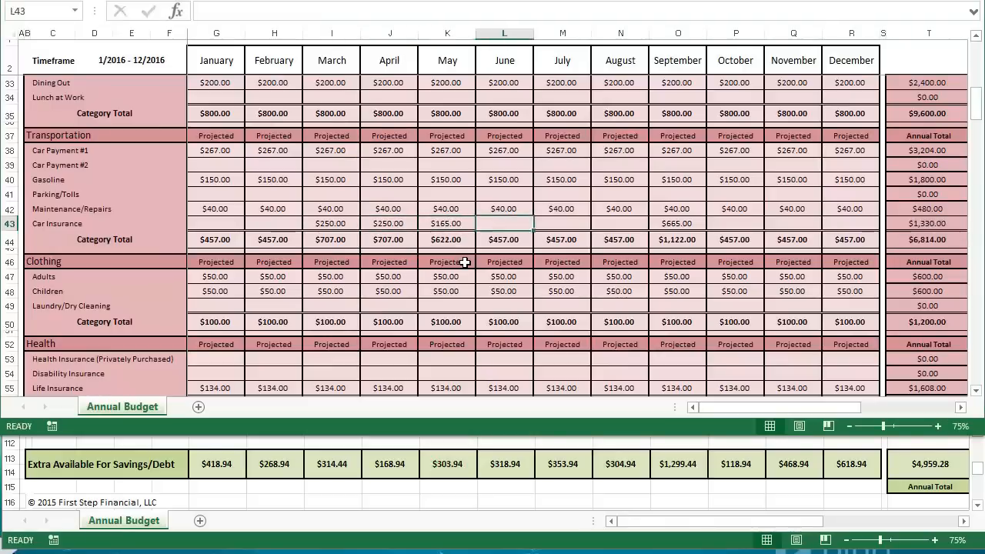
- Select the March through May Car Insurance amounts and check their sum
key("Left")
key("Left")
key("Left")
key("shift+Right")
key("shift+Right")
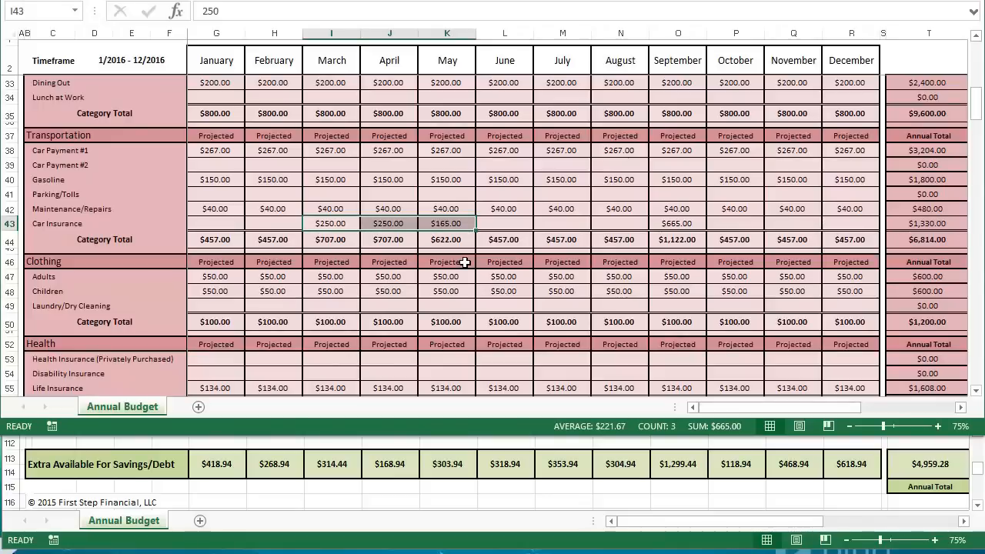
key("Right")
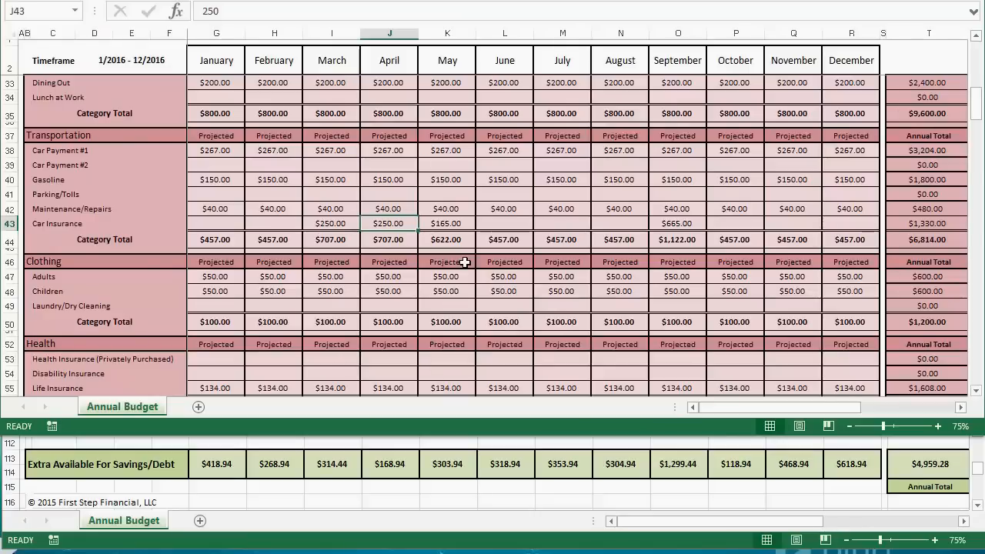
- Review the income and expense categories from Net Income through Recreation against each month's Extra Available For Savings/Debt amount
key("alt+Tab")
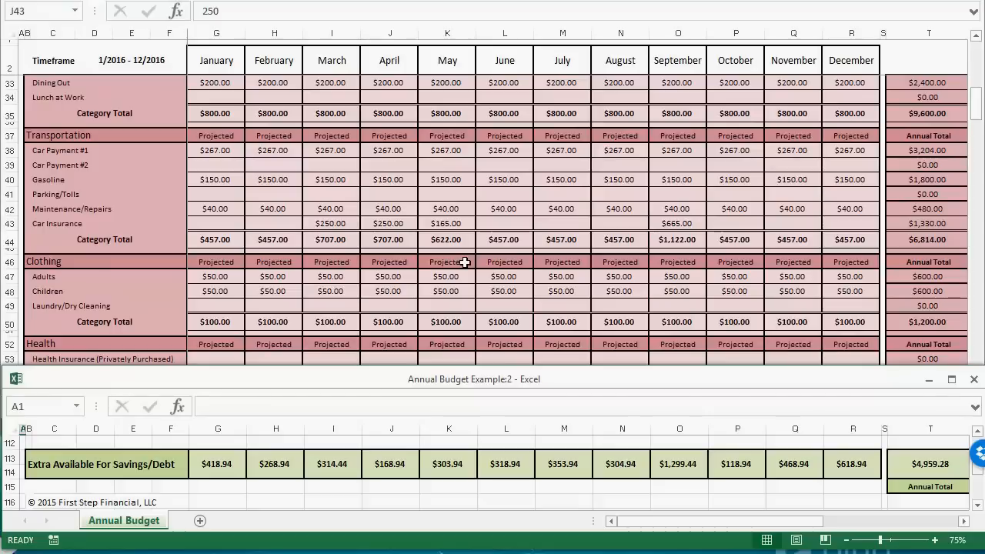
key("alt+Tab")
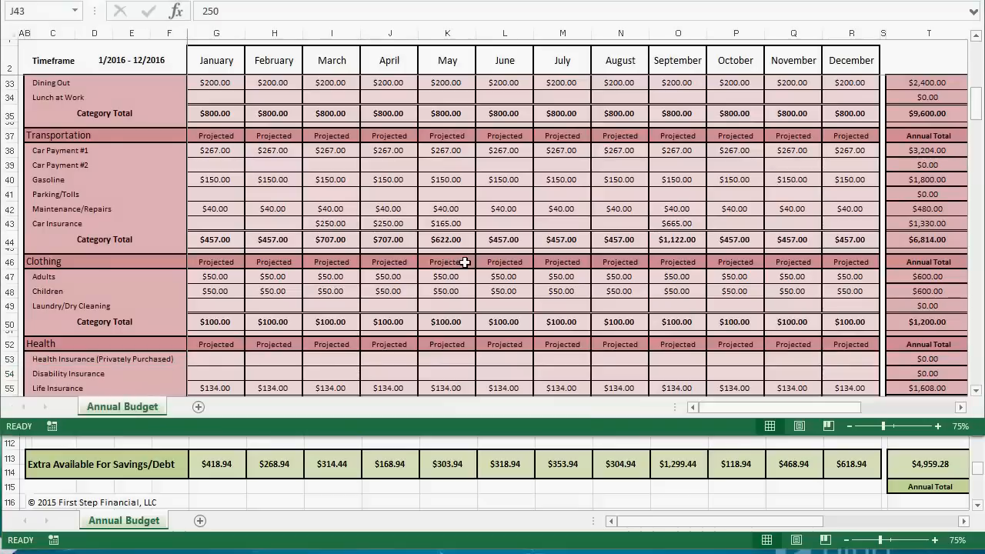
scroll(464, 263, "up", 4)
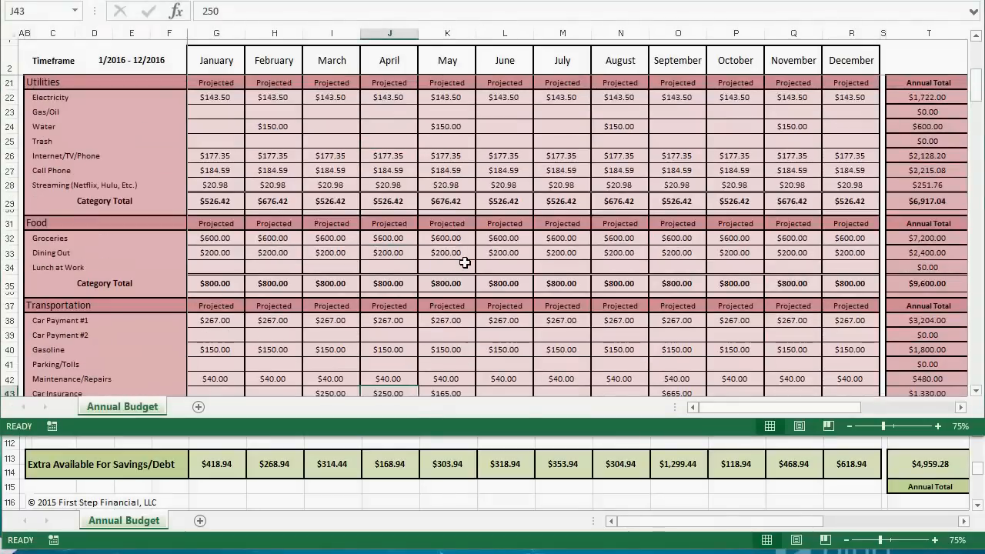
scroll(465, 263, "down", 4)
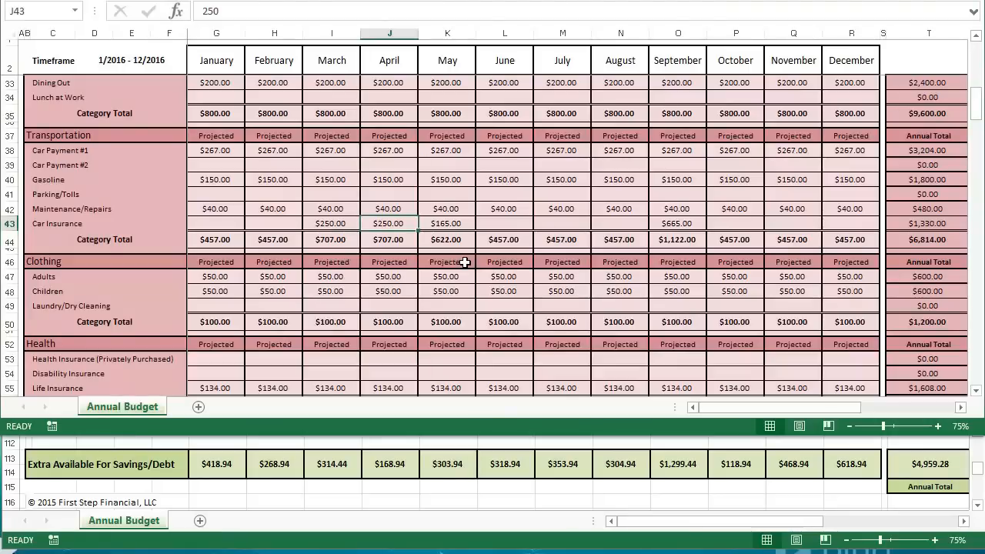
scroll(465, 263, "down", 1)
scroll(465, 262, "up", 1)
key("Left")
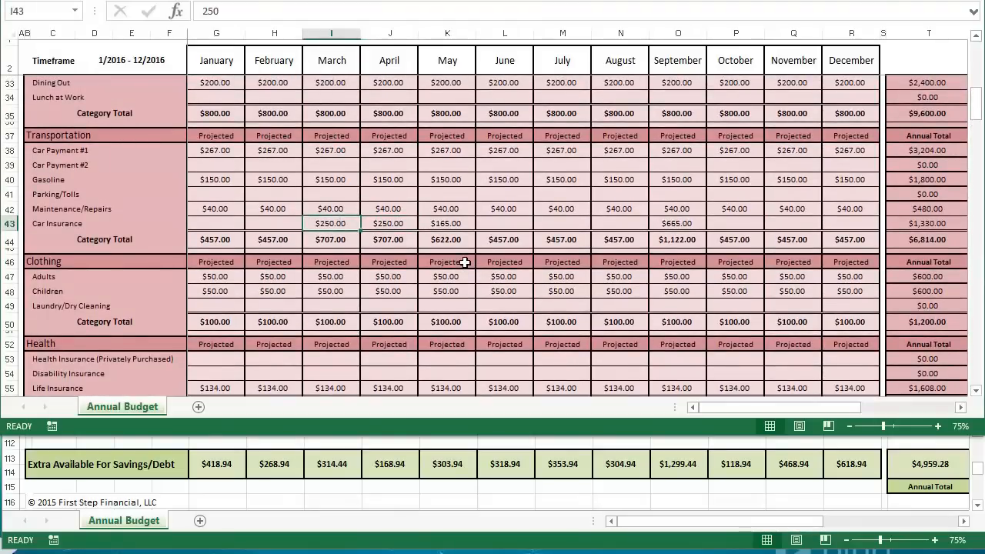
scroll(464, 262, "up", 2)
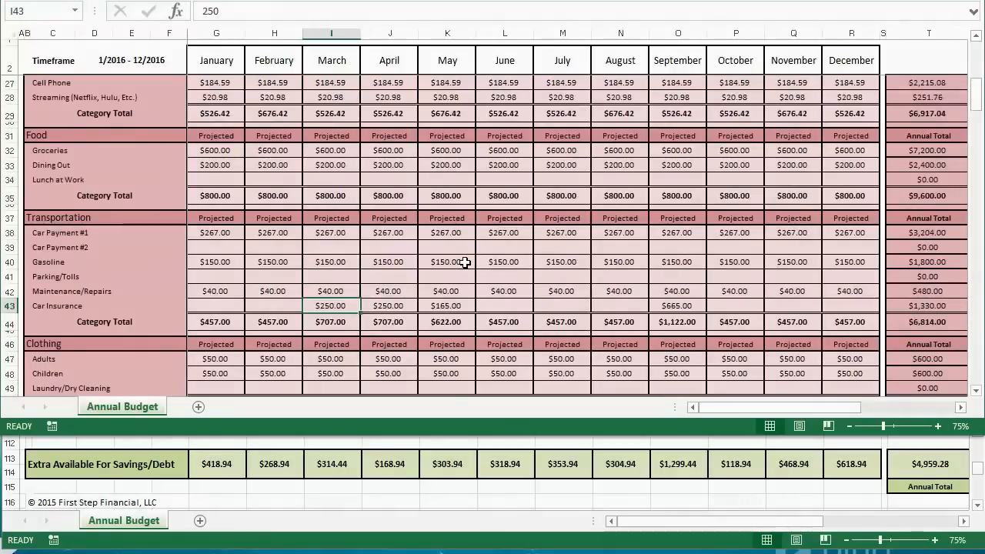
scroll(465, 262, "up", 8)
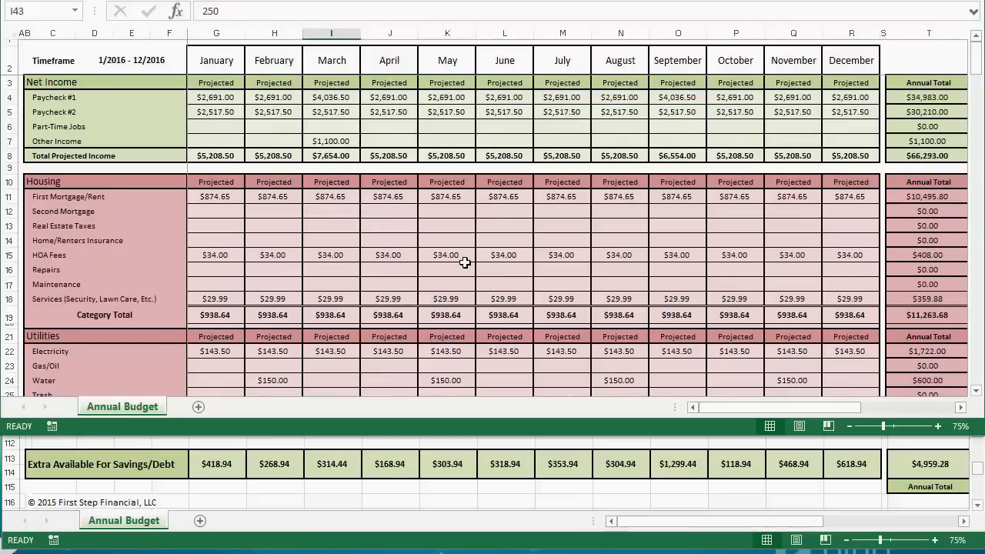
scroll(464, 262, "down", 12)
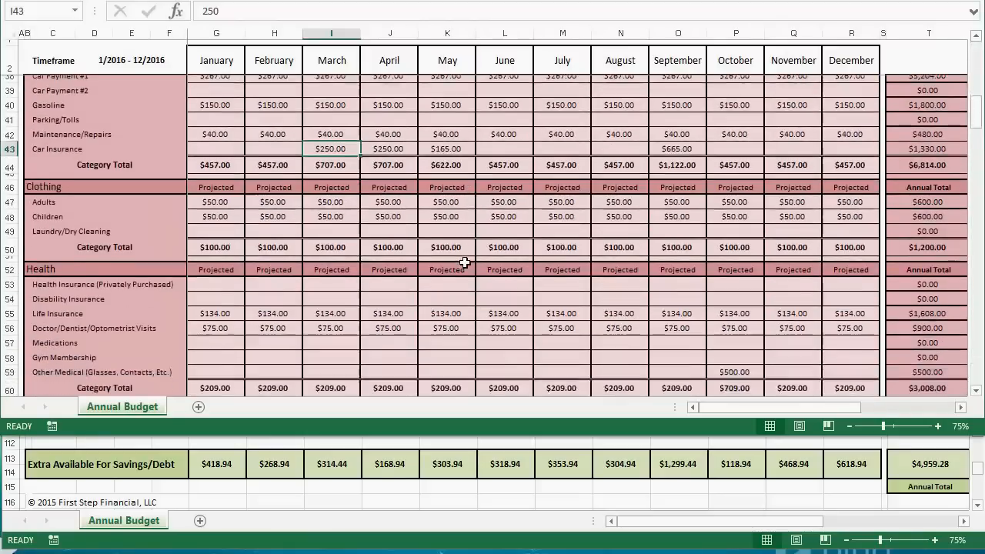
scroll(465, 262, "down", 3)
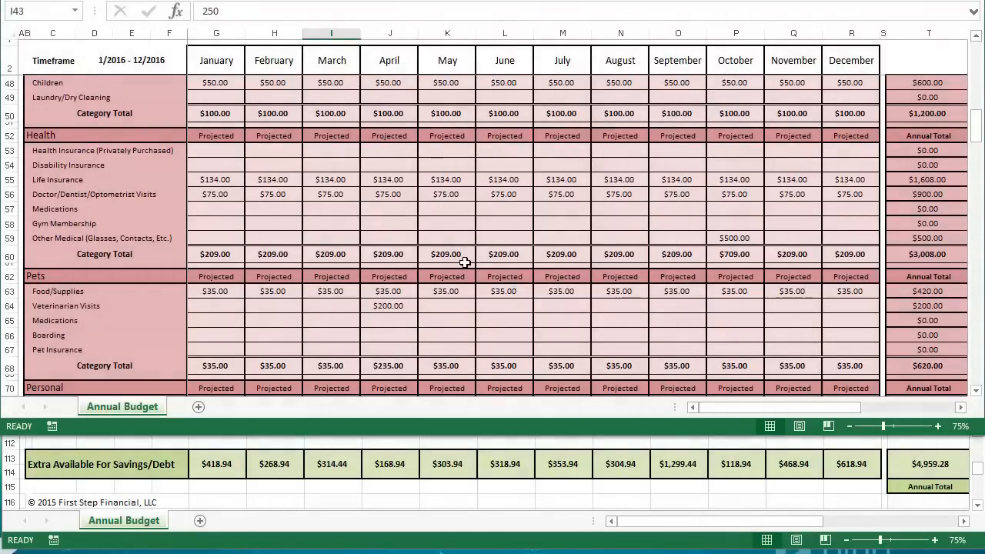
scroll(465, 262, "down", 8)
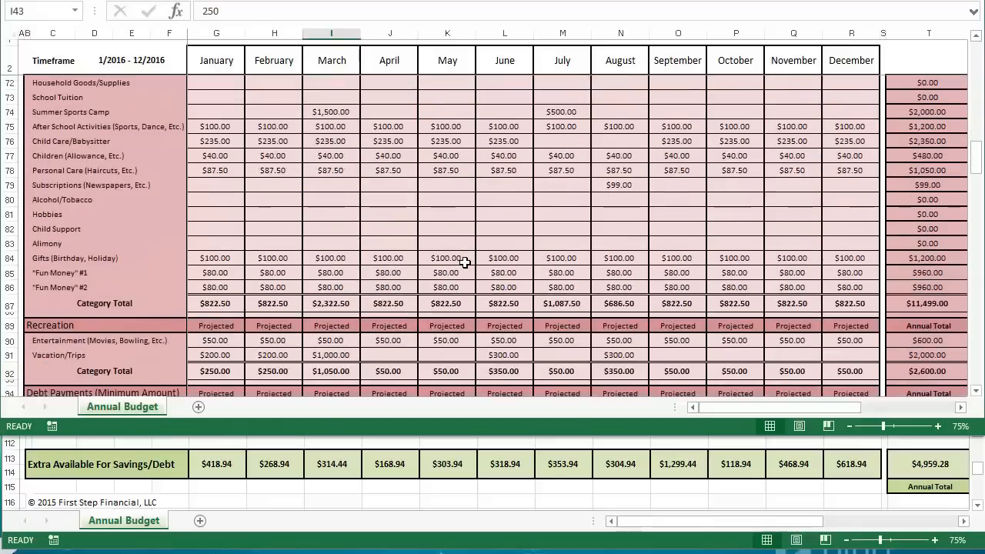
scroll(465, 262, "up", 1)
scroll(464, 262, "up", 2)
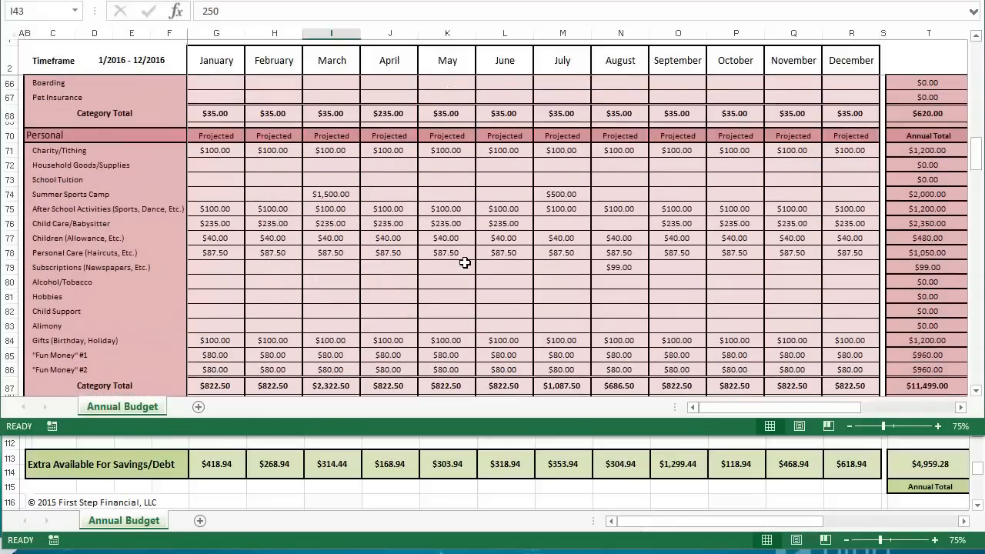